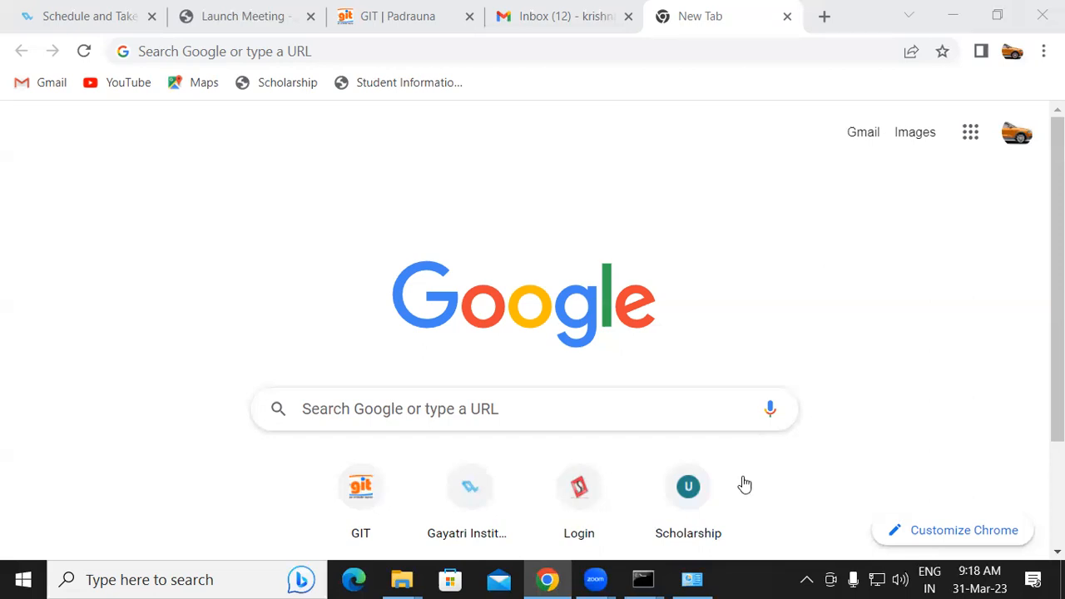
pyautogui.moveTo(73, 193)
pyautogui.mouseDown()
pyautogui.moveTo(99, 239)
pyautogui.moveTo(111, 210)
pyautogui.mouseUp()
pyautogui.moveTo(72, 275)
pyautogui.mouseDown()
pyautogui.moveTo(91, 269)
pyautogui.moveTo(97, 291)
pyautogui.moveTo(85, 304)
pyautogui.moveTo(132, 286)
pyautogui.mouseUp()
pyautogui.moveTo(83, 318)
pyautogui.mouseDown()
pyautogui.moveTo(148, 308)
pyautogui.moveTo(116, 339)
pyautogui.moveTo(140, 324)
pyautogui.moveTo(129, 336)
pyautogui.moveTo(156, 350)
pyautogui.mouseUp()
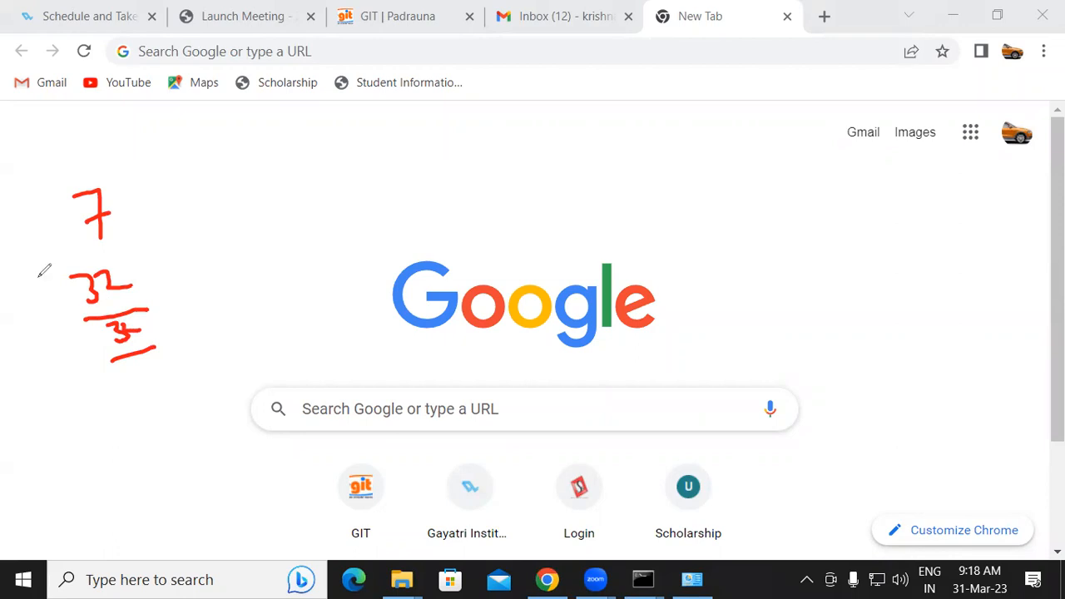
pyautogui.moveTo(114, 285)
pyautogui.mouseDown()
pyautogui.moveTo(123, 268)
pyautogui.moveTo(273, 249)
pyautogui.moveTo(265, 276)
pyautogui.mouseUp()
pyautogui.moveTo(327, 239)
pyautogui.mouseDown()
pyautogui.moveTo(308, 250)
pyautogui.moveTo(324, 239)
pyautogui.mouseUp()
pyautogui.moveTo(131, 391)
pyautogui.mouseDown()
pyautogui.moveTo(158, 398)
pyautogui.moveTo(215, 330)
pyautogui.mouseUp()
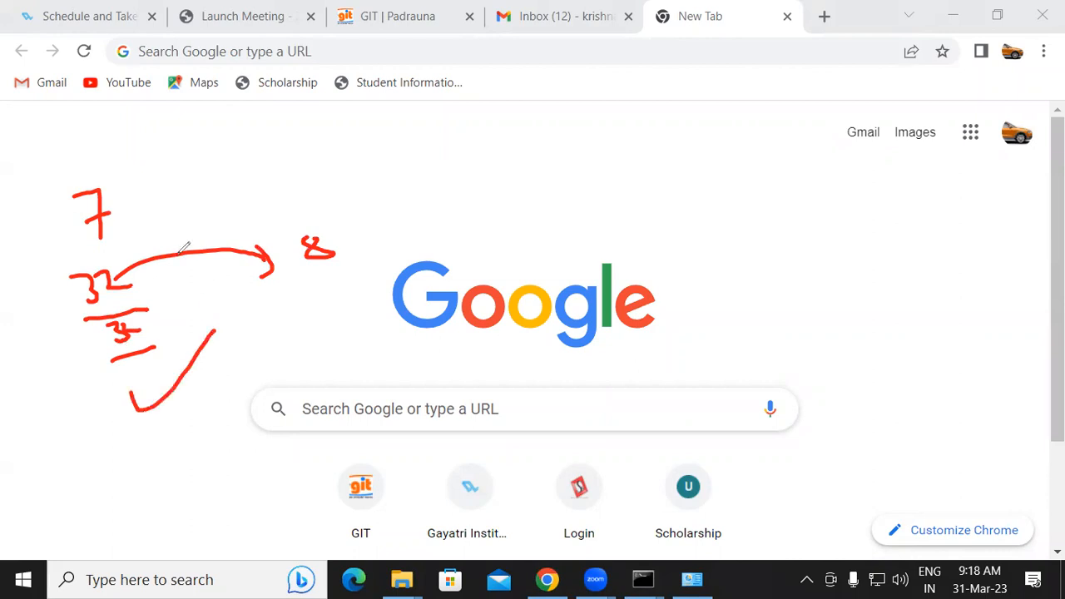
pyautogui.moveTo(127, 161)
pyautogui.mouseDown()
pyautogui.moveTo(208, 193)
pyautogui.moveTo(223, 212)
pyautogui.mouseUp()
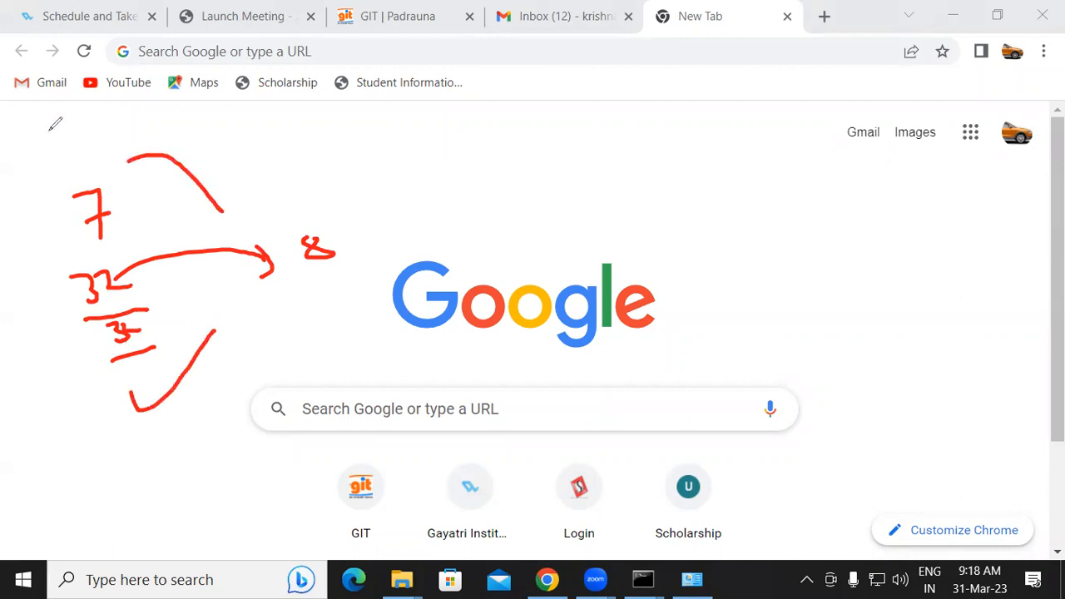
pyautogui.moveTo(39, 135)
pyautogui.mouseDown()
pyautogui.moveTo(52, 148)
pyautogui.moveTo(72, 114)
pyautogui.moveTo(66, 124)
pyautogui.moveTo(98, 126)
pyautogui.moveTo(123, 110)
pyautogui.mouseUp()
pyautogui.moveTo(53, 167); pyautogui.dragTo(124, 142)
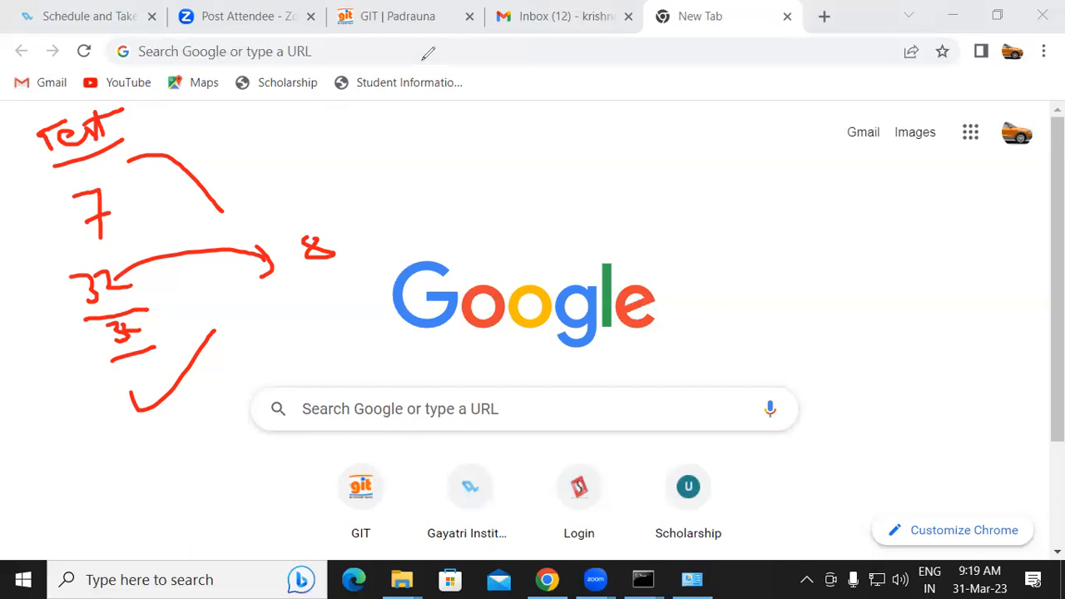
pyautogui.moveTo(119, 274)
pyautogui.mouseDown()
pyautogui.moveTo(197, 304)
pyautogui.moveTo(319, 245)
pyautogui.mouseUp()
pyautogui.moveTo(114, 180)
pyautogui.mouseDown()
pyautogui.moveTo(71, 131)
pyautogui.moveTo(102, 145)
pyautogui.moveTo(95, 106)
pyautogui.moveTo(80, 214)
pyautogui.mouseUp()
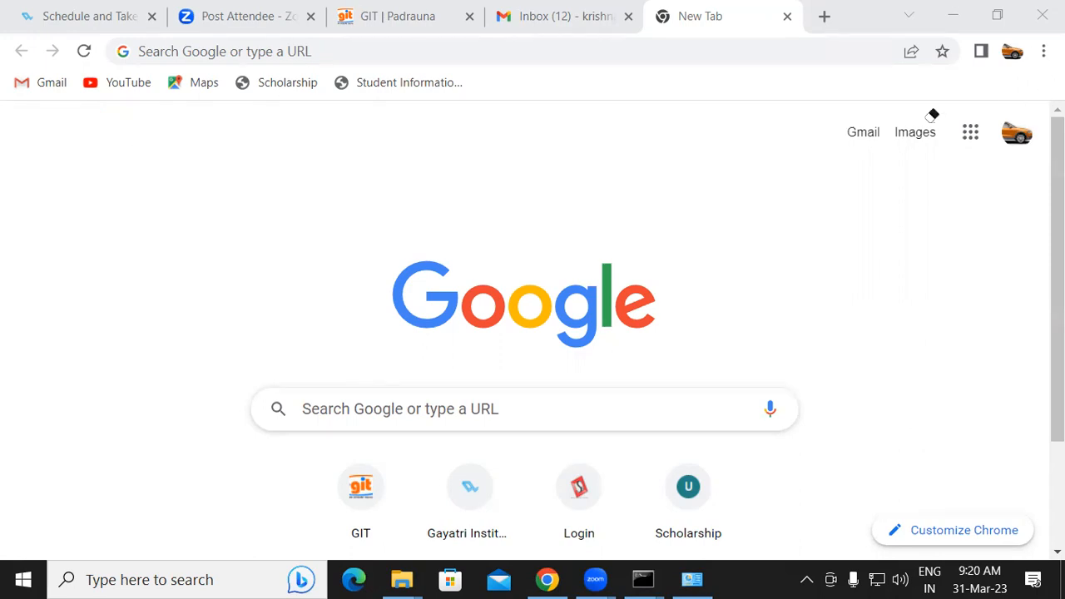
# Search Google for "passport seva" from the new tab's address bar
pyautogui.click(307, 43)
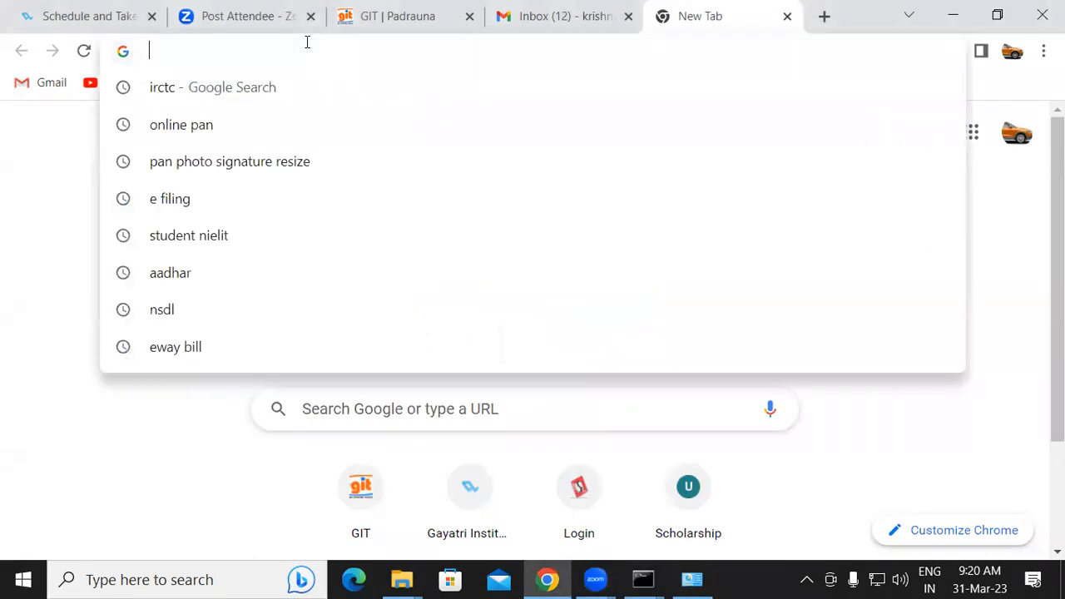
pyautogui.write('passport')
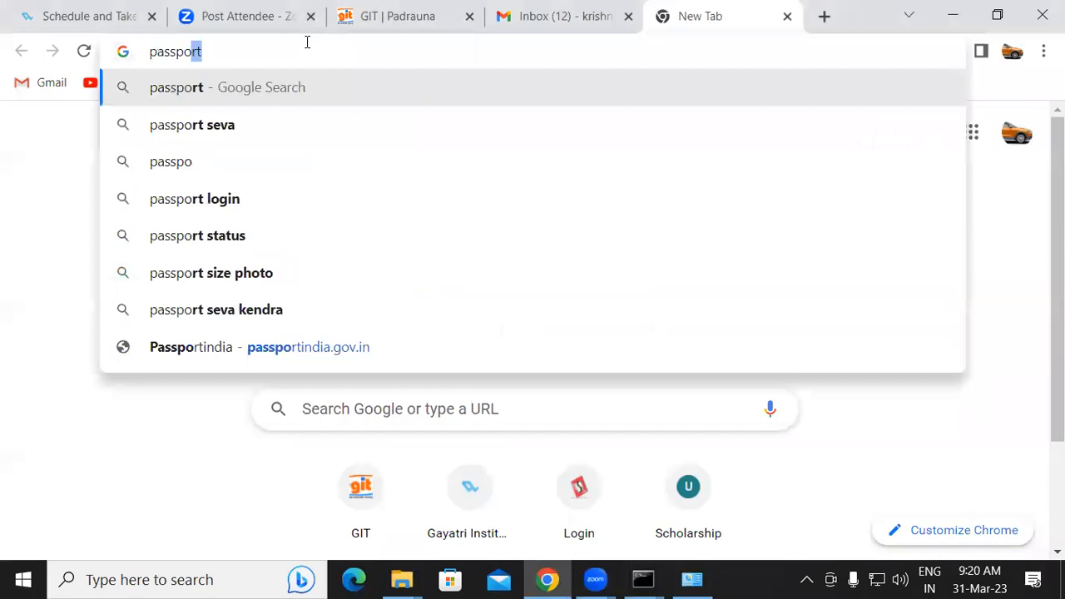
pyautogui.press('Down')
pyautogui.press('Down')
pyautogui.press('Up')
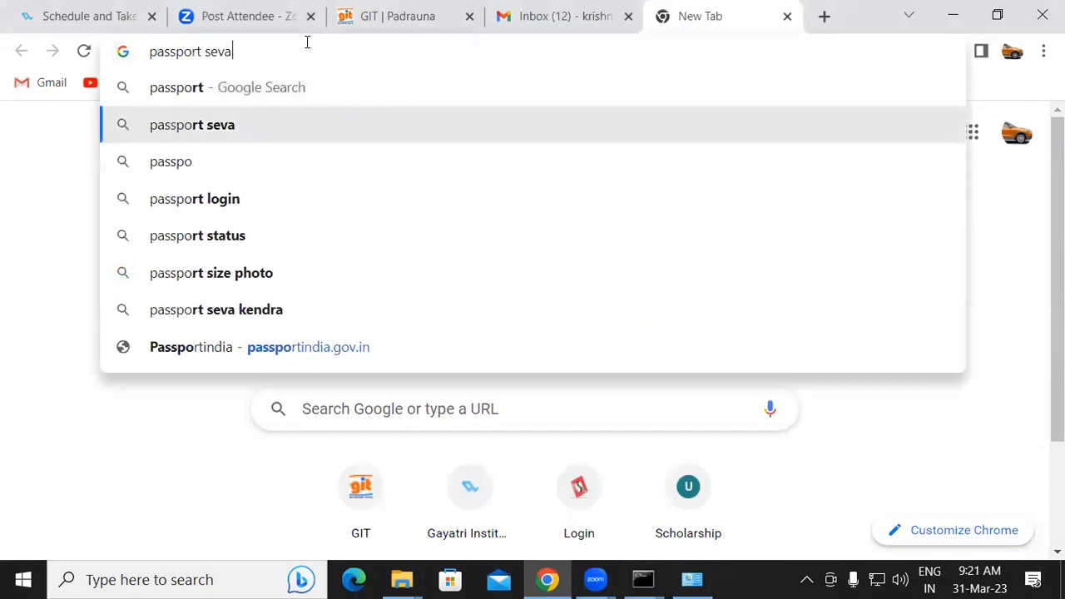
pyautogui.press('Return')
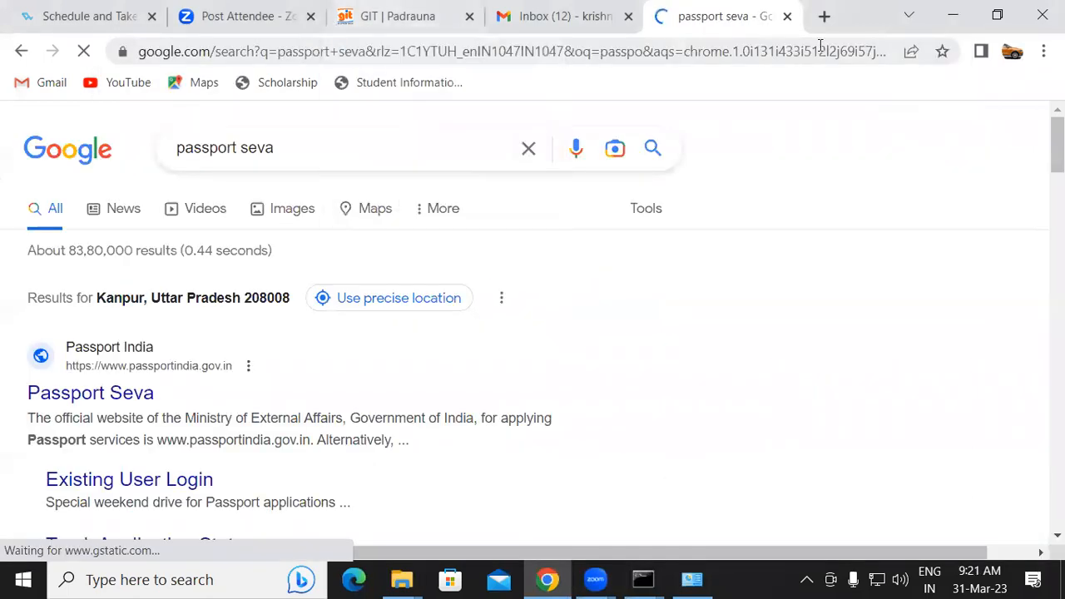
# Open the official Passport Seva site from the results and dismiss the Tatkaal Advisory popup
pyautogui.scroll(-2, 741, 150)
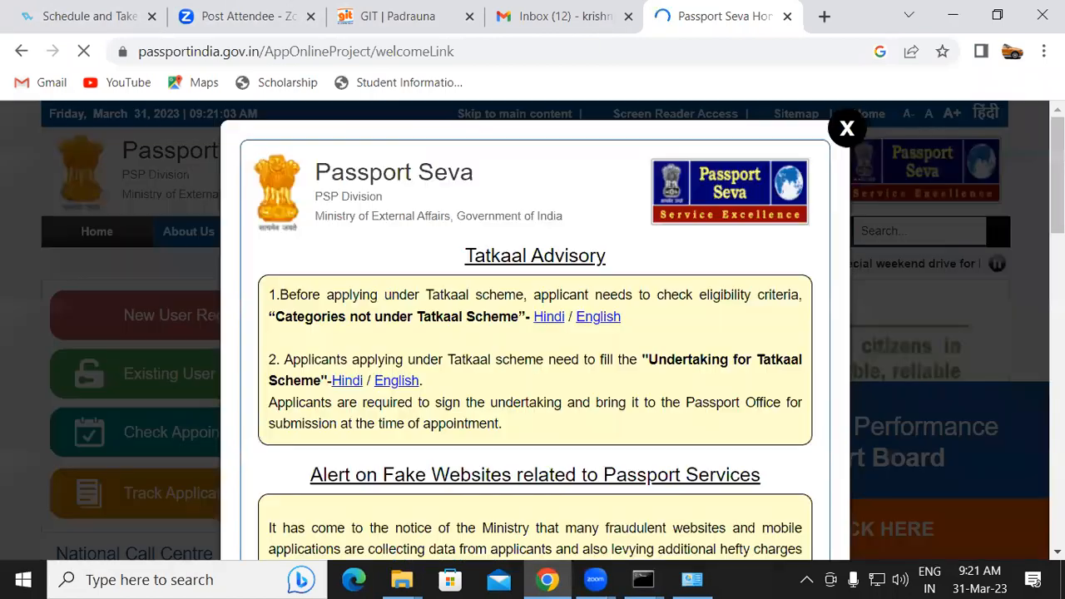
pyautogui.click(846, 129)
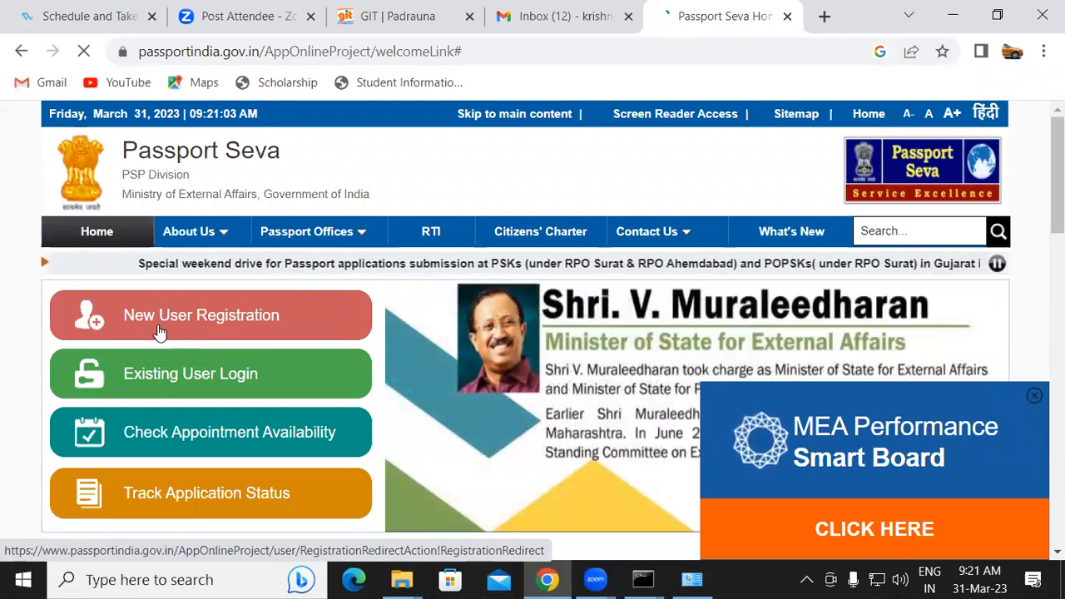
# Open the New User Registration page, then go back to the Passport Seva home page
pyautogui.click(159, 331)
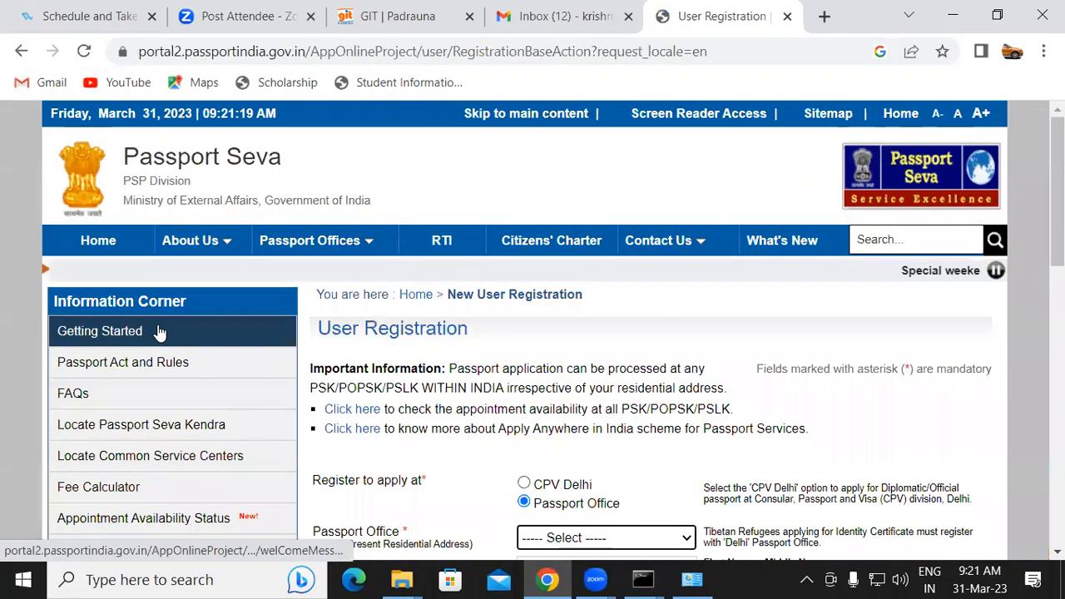
pyautogui.click(22, 51)
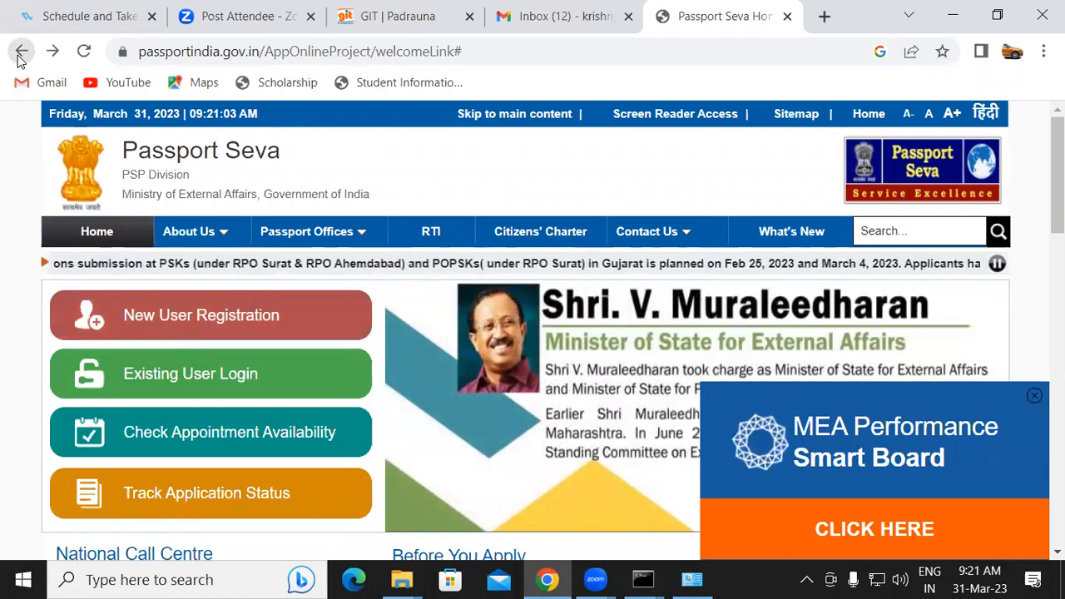
# Close the MEA Performance Smart Board popup and browse the minister slides in the homepage banner
pyautogui.click(1034, 395)
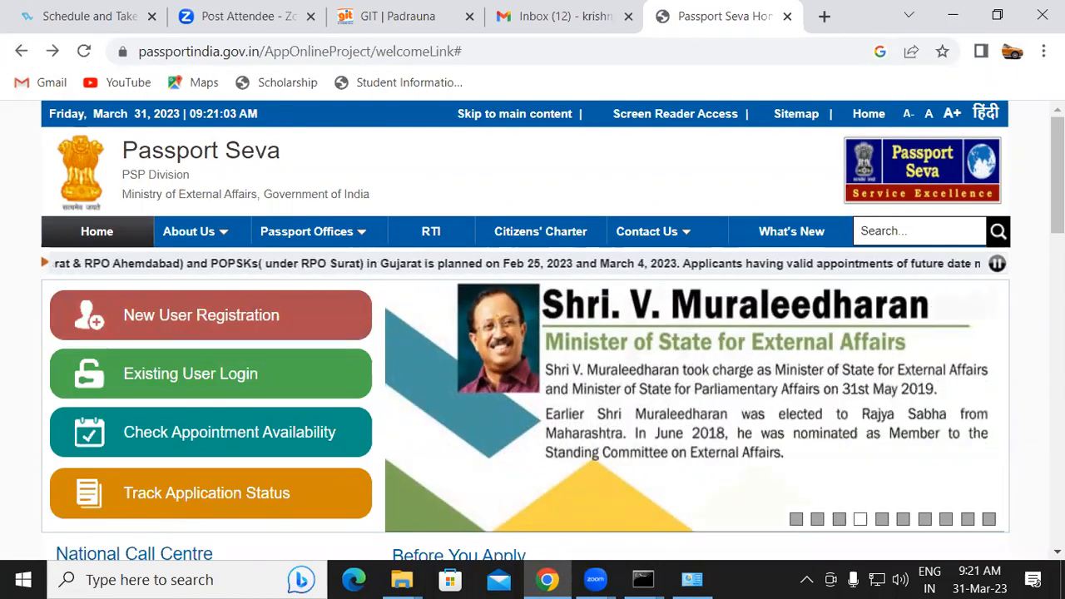
pyautogui.scroll(-1, 795, 307)
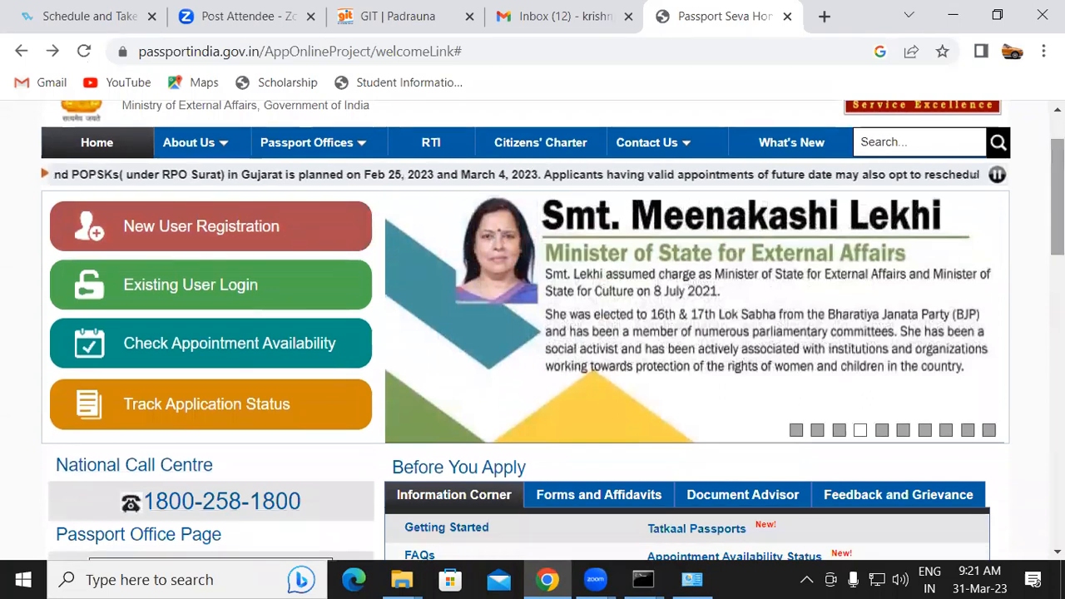
pyautogui.click(796, 430)
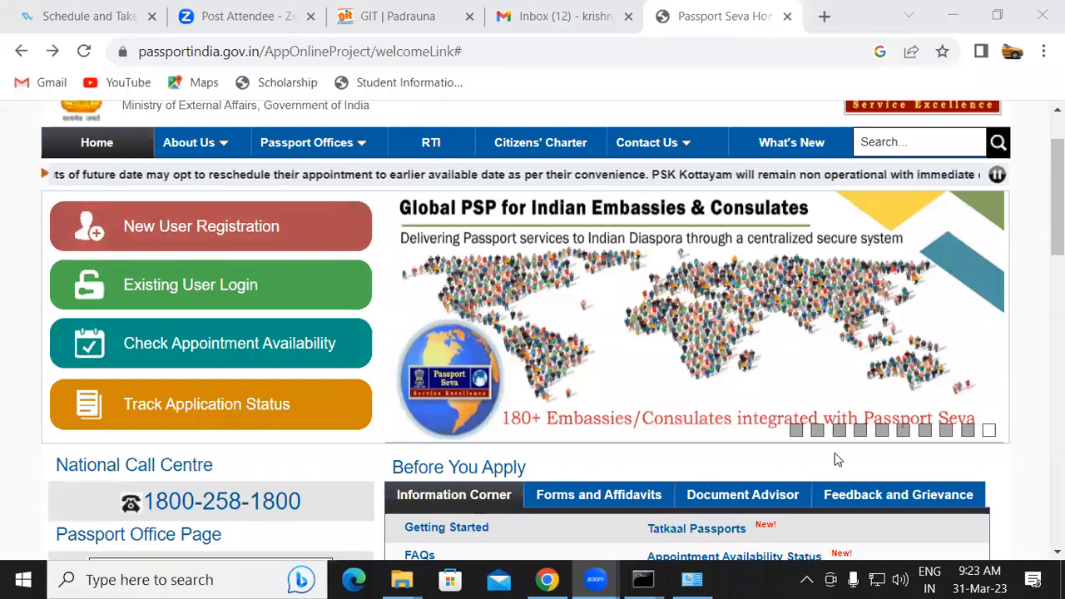
pyautogui.scroll(-1, 836, 460)
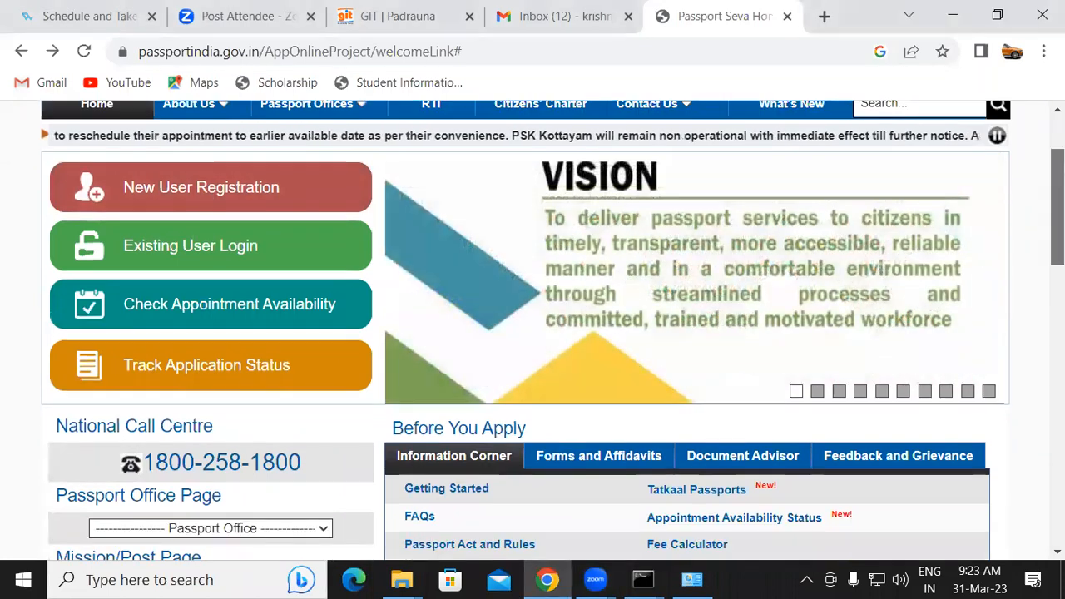
pyautogui.scroll(-1, 642, 447)
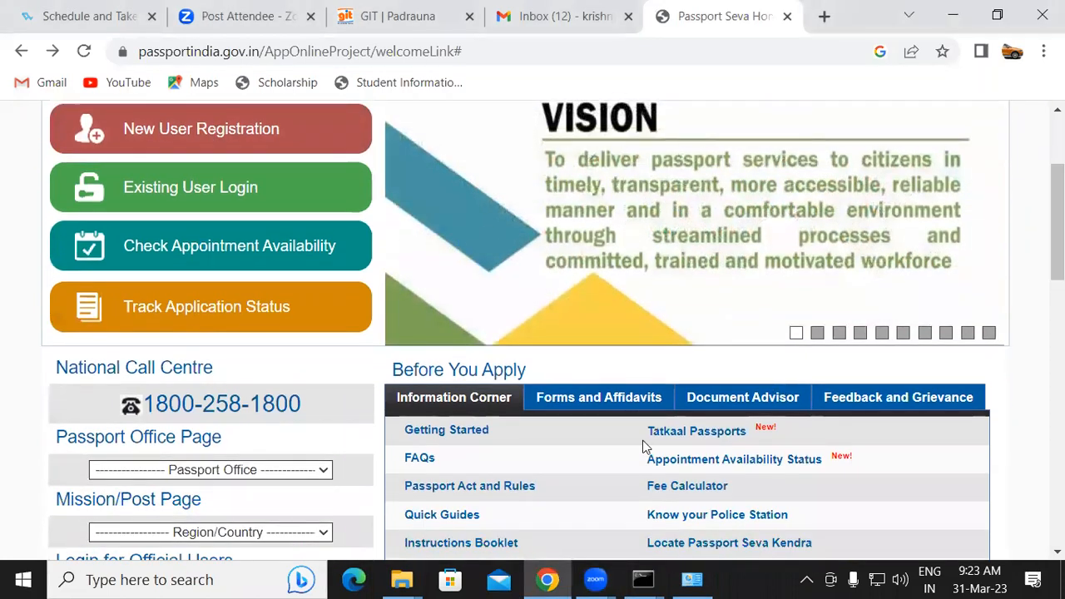
pyautogui.click(818, 335)
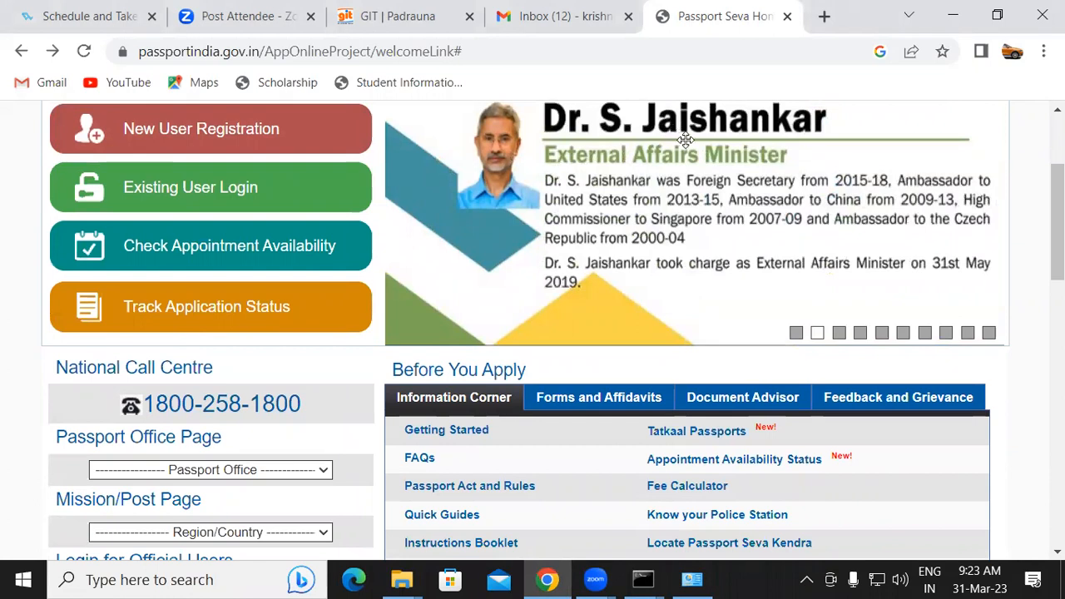
pyautogui.click(839, 334)
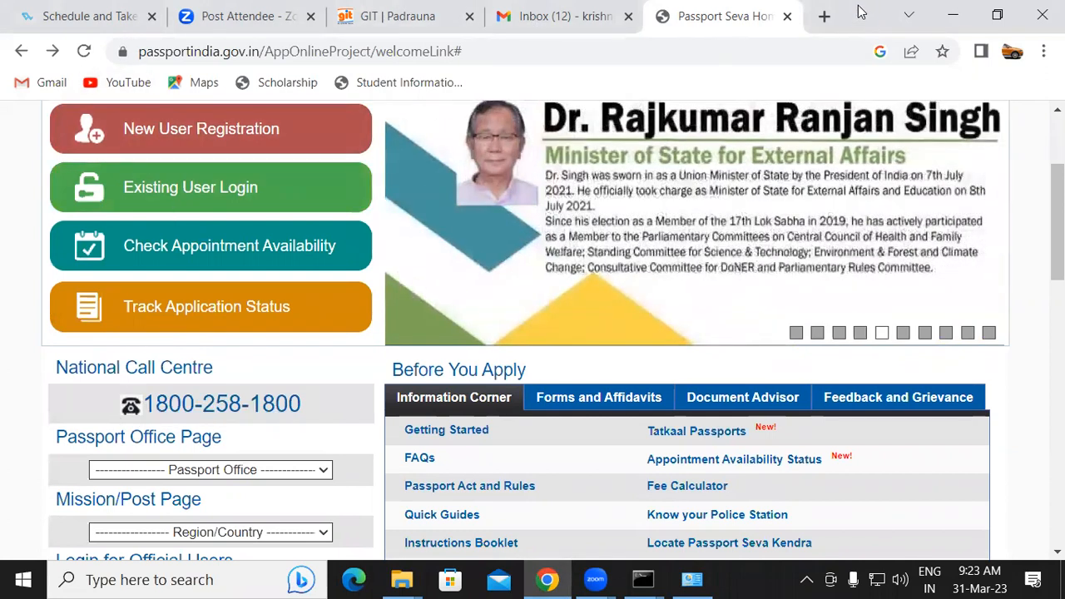
# Open a new tab and search Google for "foreign minister of india"
pyautogui.click(822, 15)
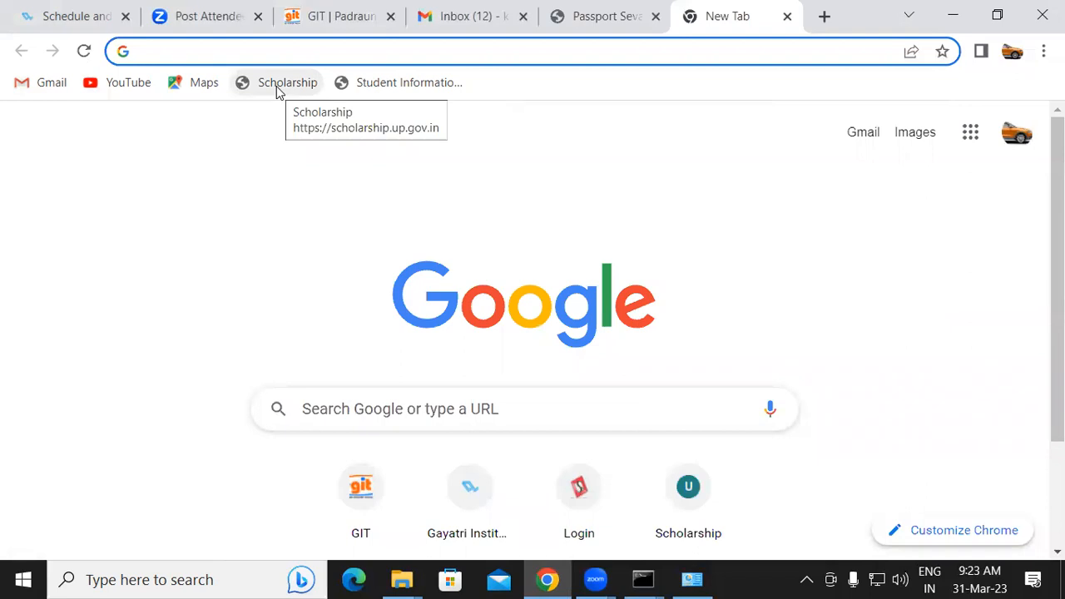
pyautogui.write('for')
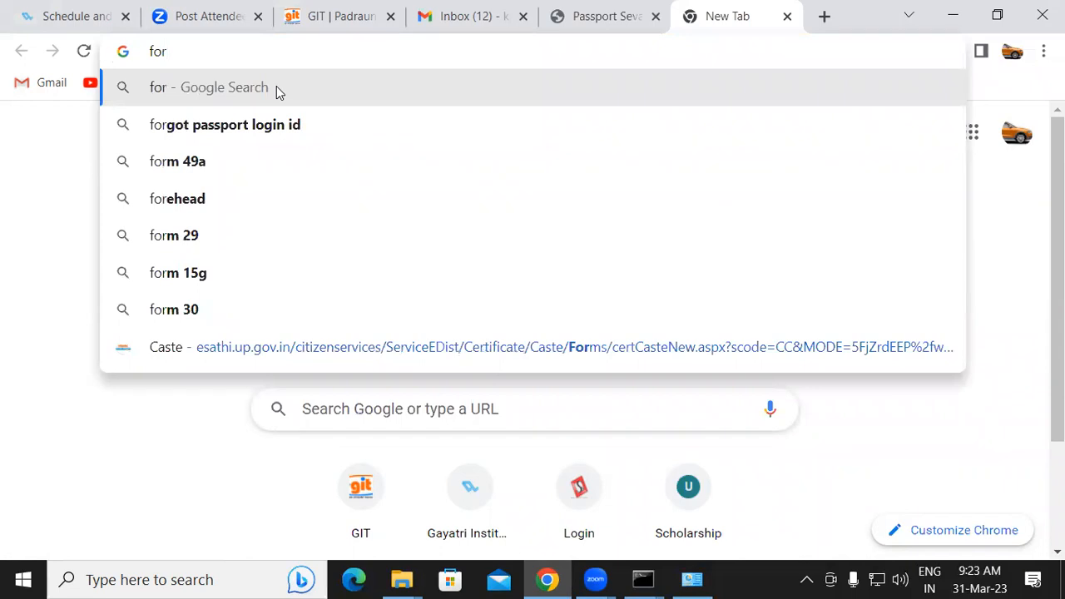
pyautogui.write('eign ')
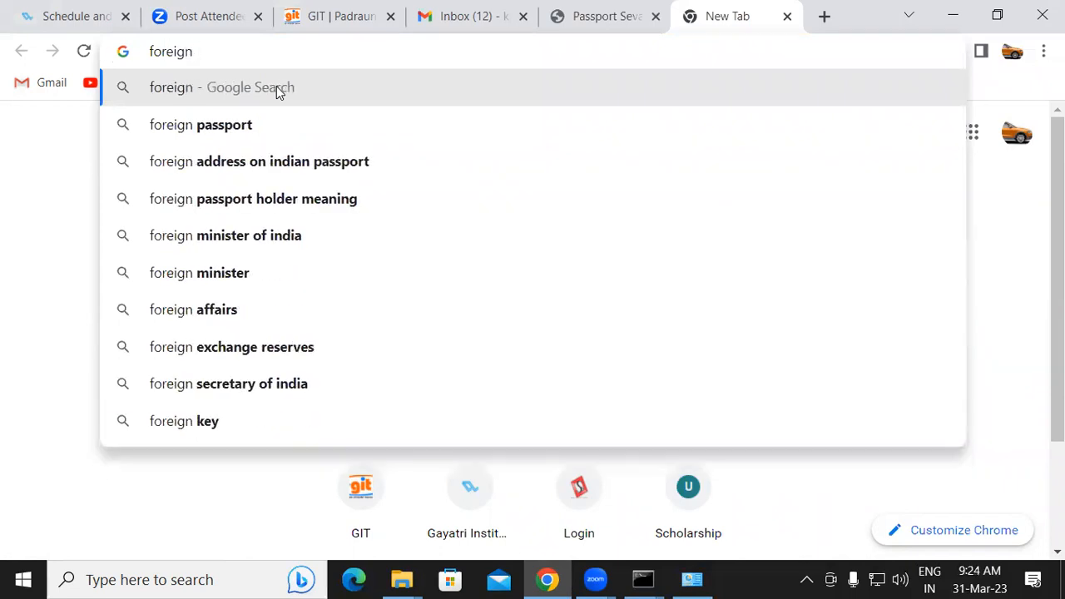
pyautogui.write('min')
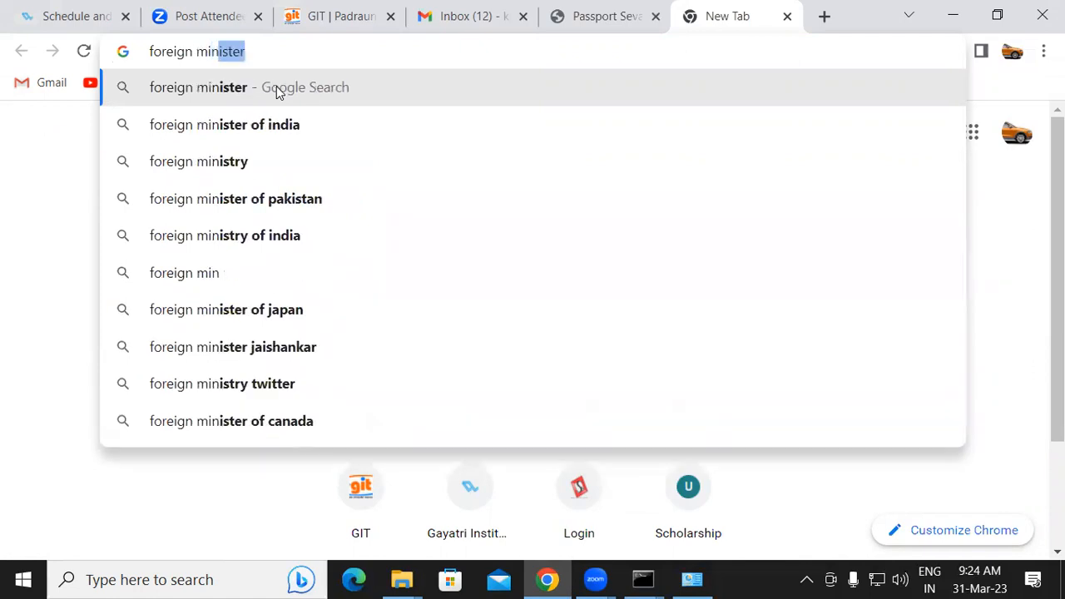
pyautogui.click(284, 126)
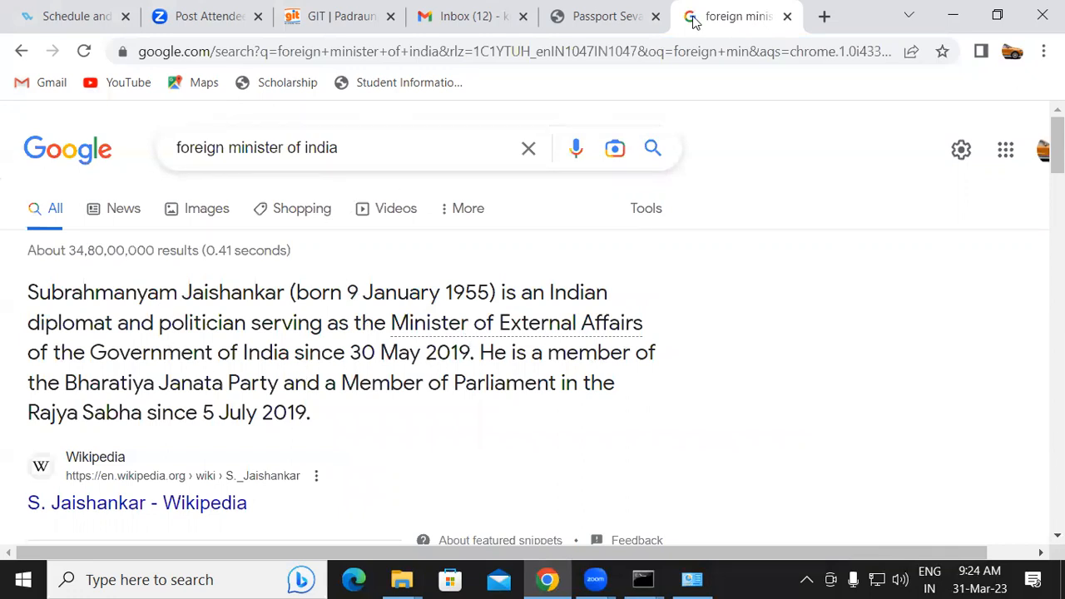
# Return to the Passport Seva tab and open New User Registration
pyautogui.click(574, 16)
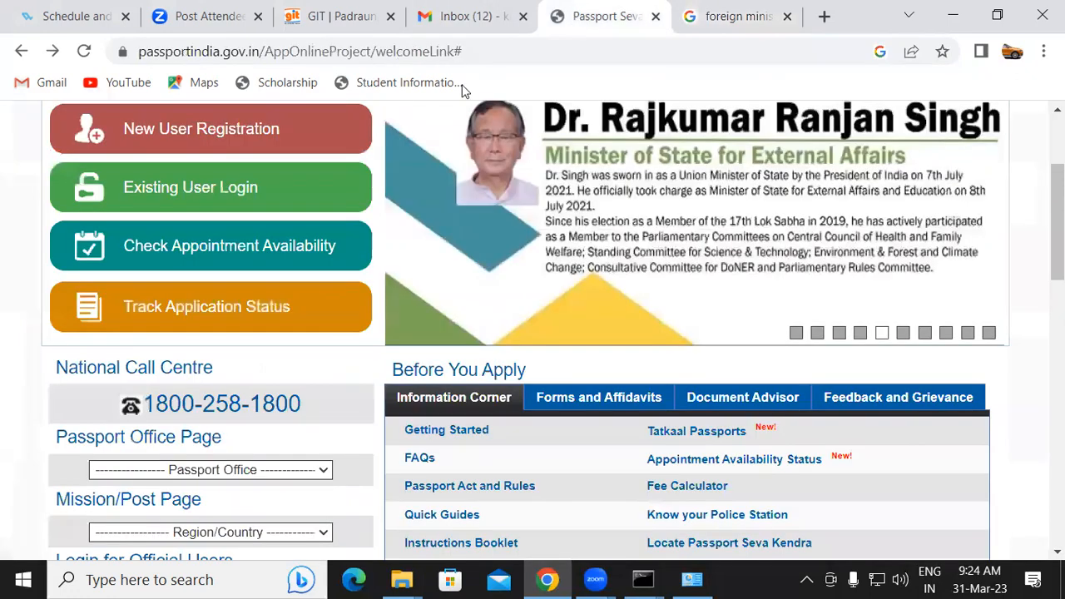
pyautogui.click(163, 134)
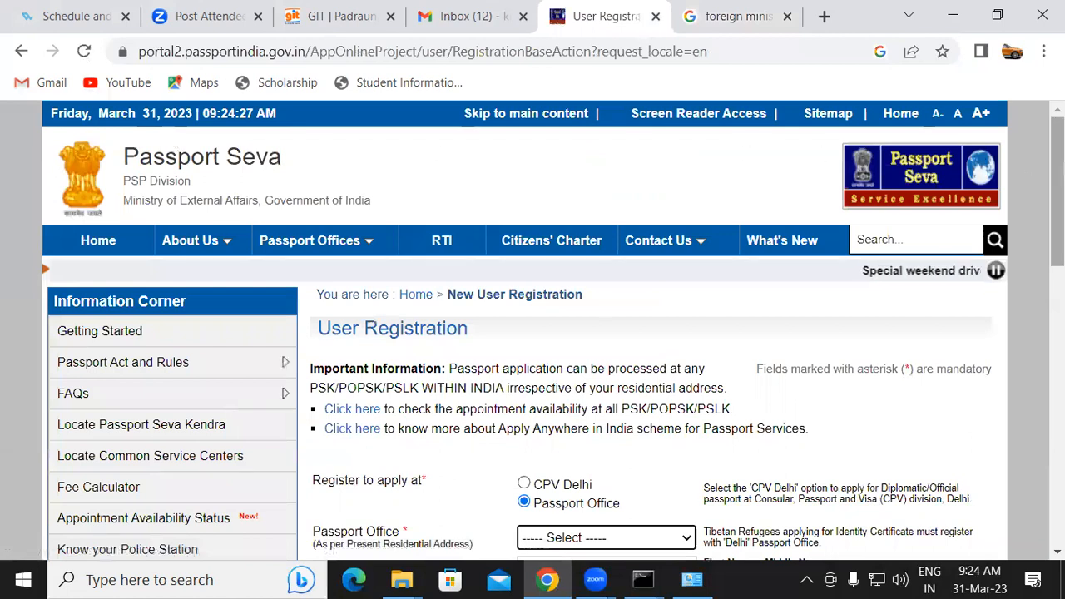
# Select Lucknow as the Passport Office in the registration form
pyautogui.scroll(-3, 171, 136)
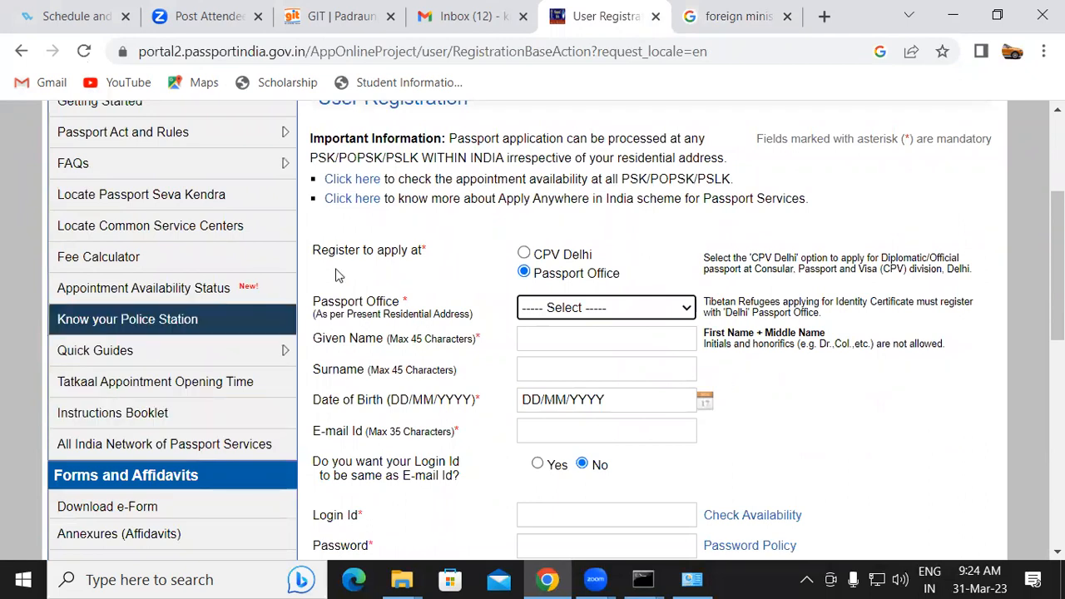
pyautogui.click(595, 316)
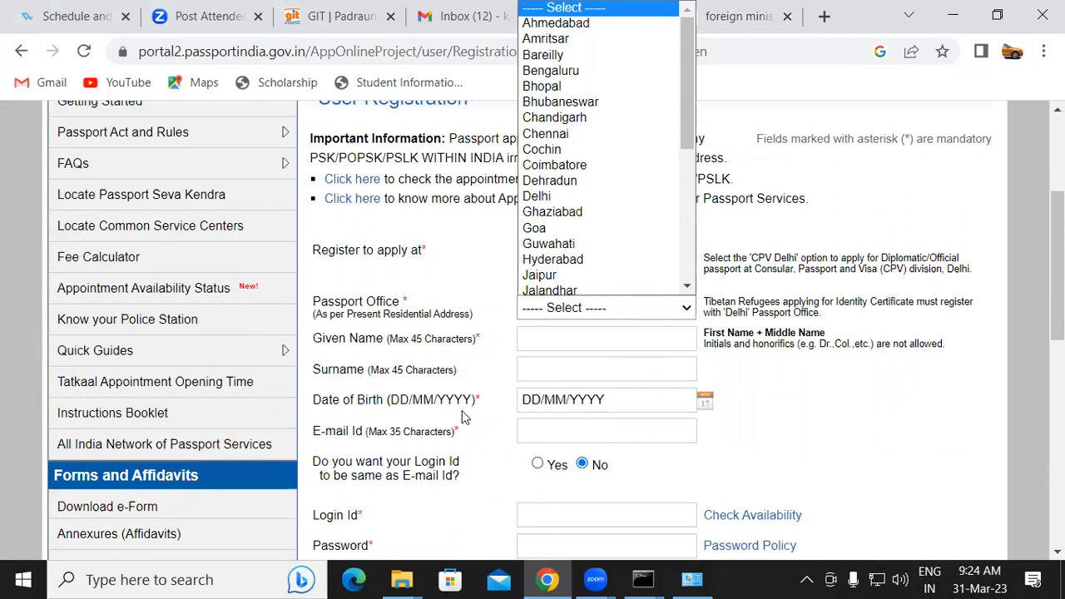
pyautogui.press('l')
pyautogui.press('Return')
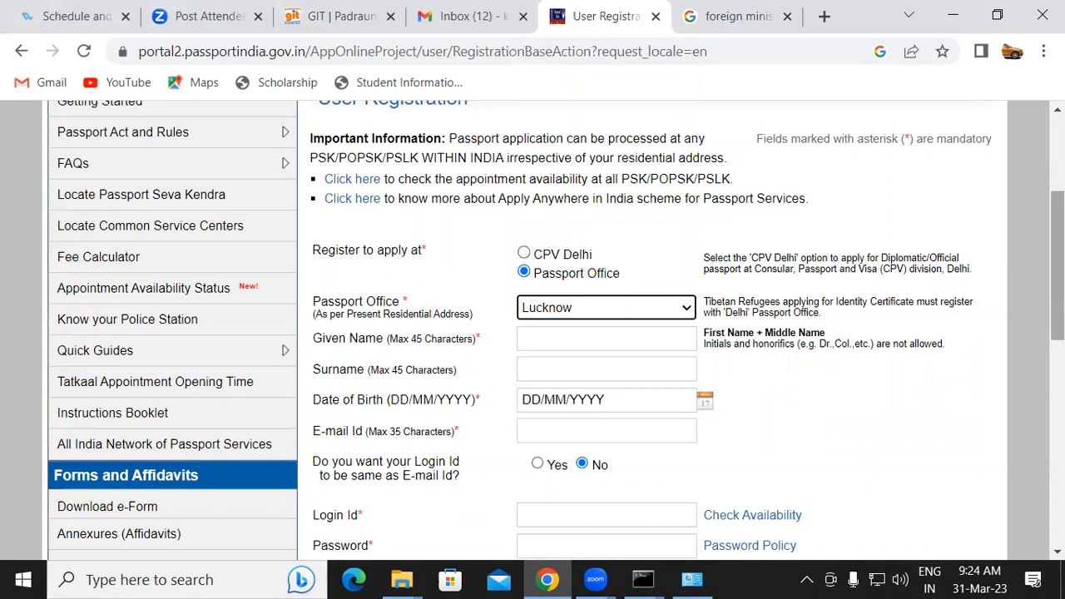
# Enter the applicant's given name and surname in the registration form, correcting the given name
pyautogui.moveTo(1058, 266); pyautogui.dragTo(1057, 300)
pyautogui.click(547, 226)
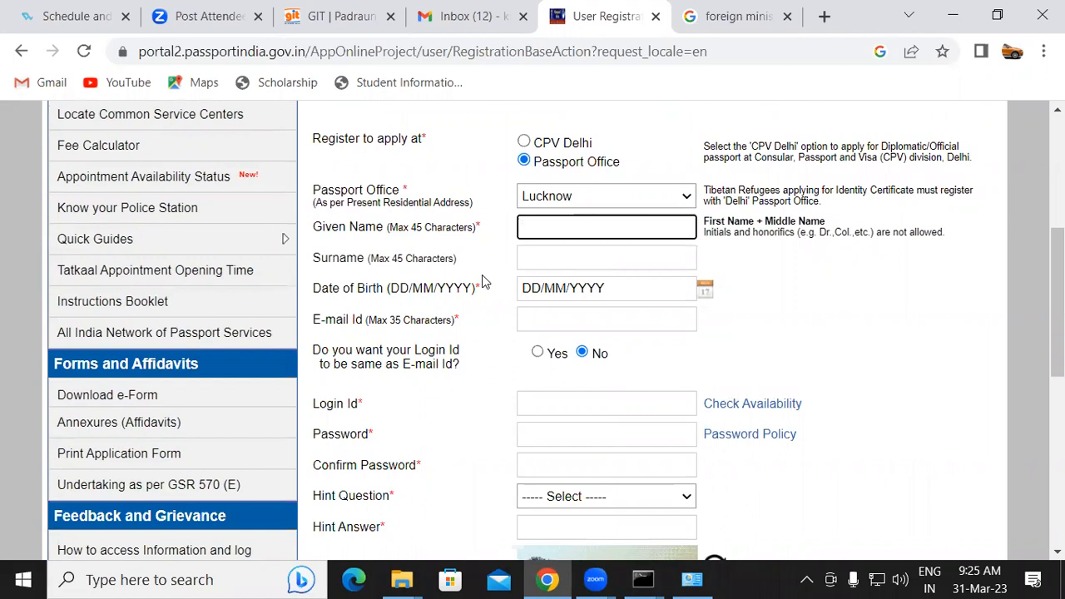
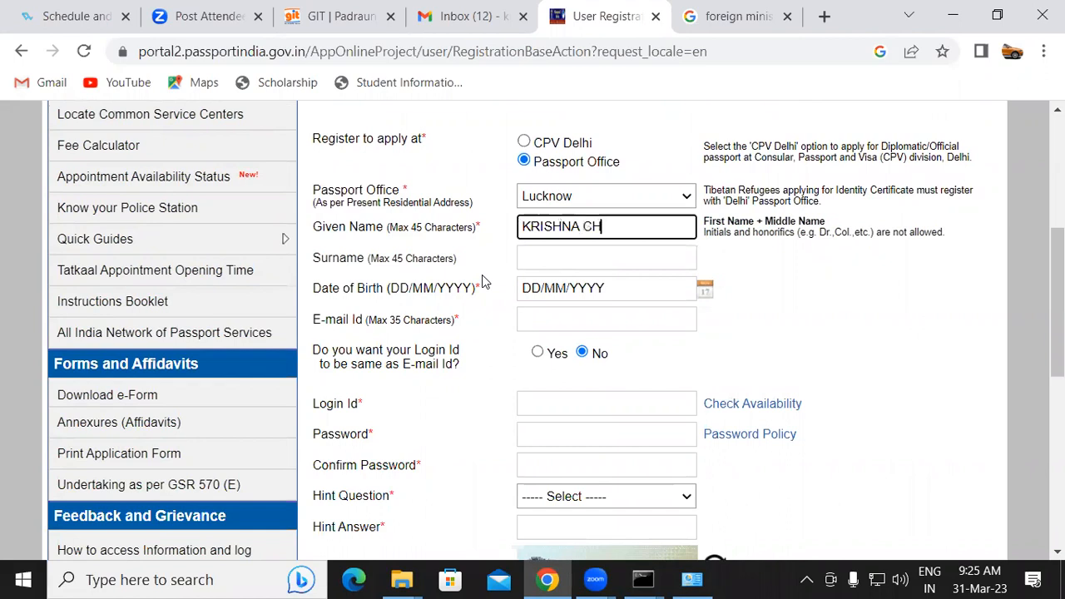
pyautogui.click(548, 260)
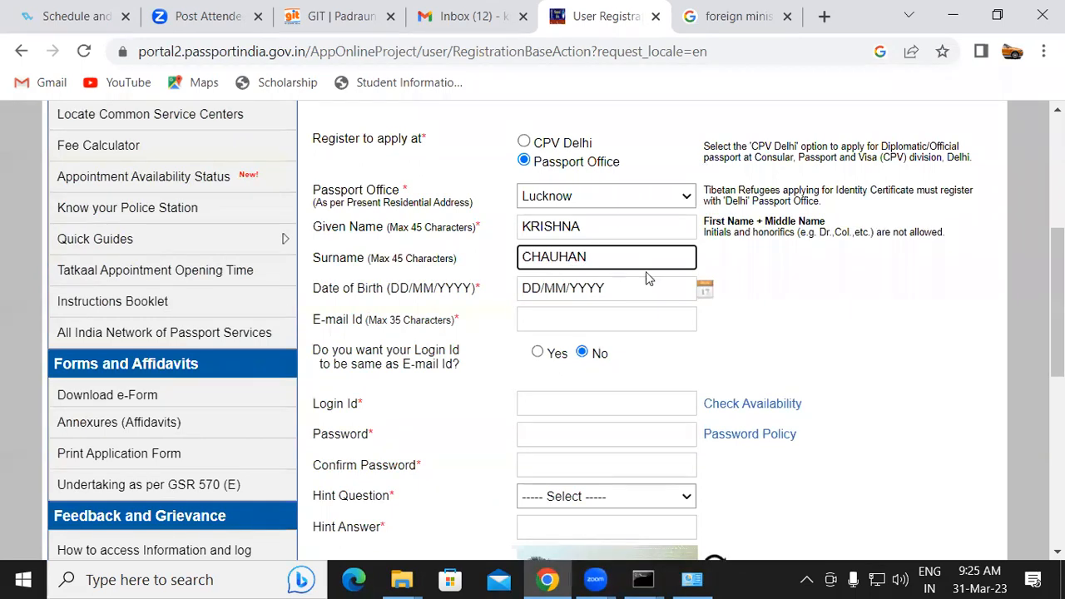
# Pick the applicant's date of birth from the calendar, choosing the year, month and day
pyautogui.click(704, 291)
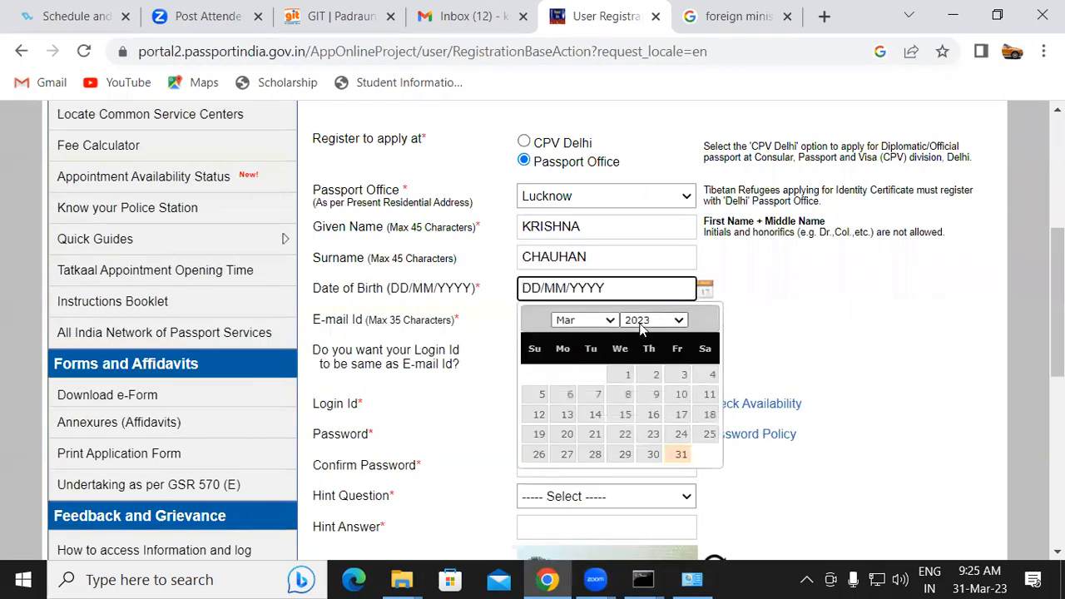
pyautogui.click(644, 320)
pyautogui.scroll(2, 669, 59)
pyautogui.click(657, 66)
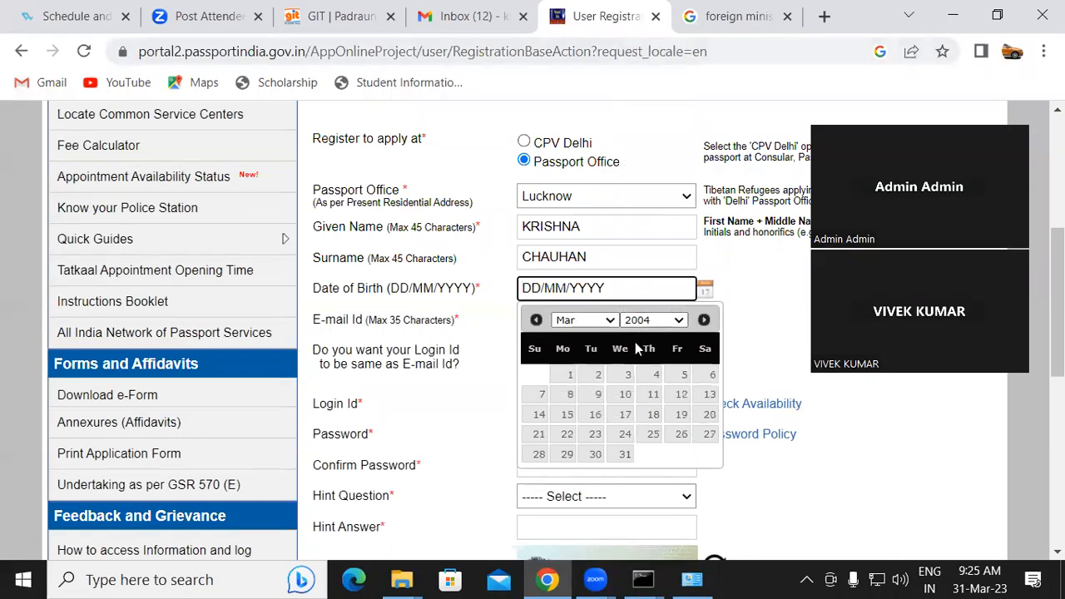
pyautogui.click(580, 327)
pyautogui.click(583, 455)
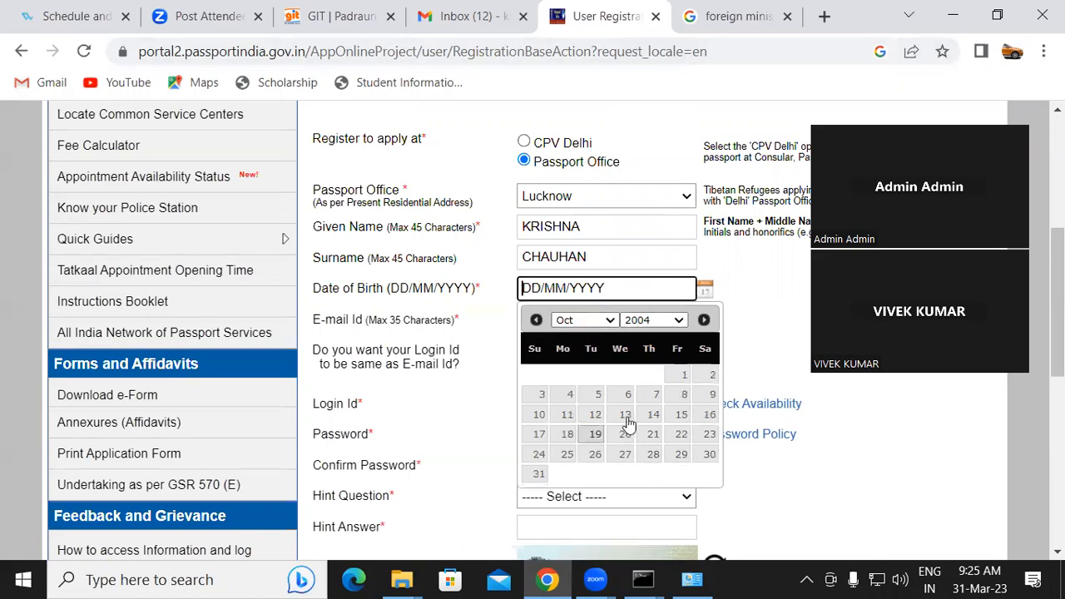
pyautogui.click(625, 418)
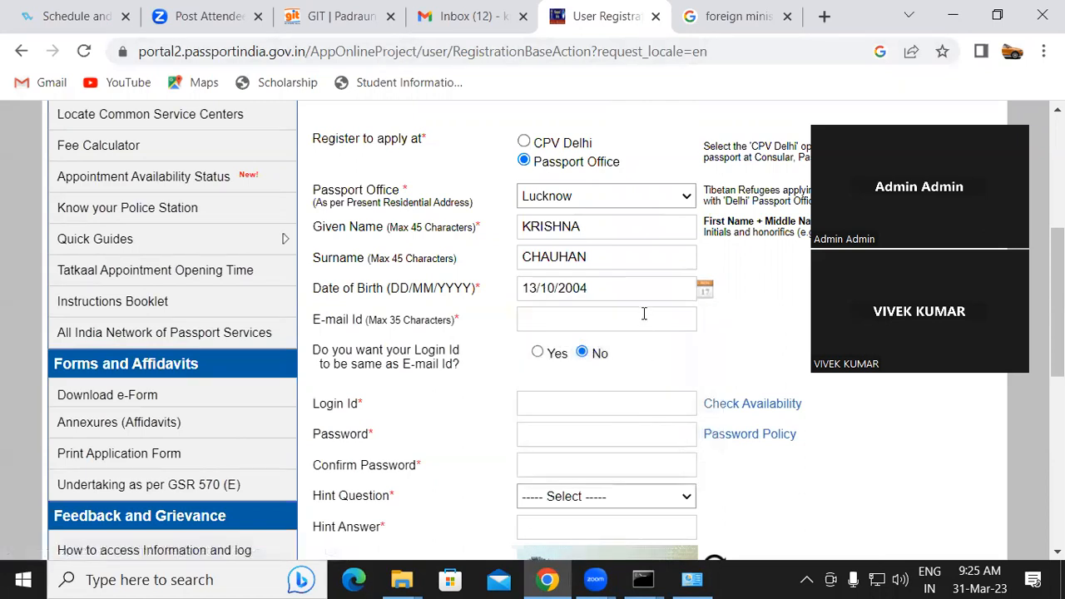
# Copy the signed-in account's e-mail address from Gmail and paste it into the E-mail Id field
pyautogui.click(625, 320)
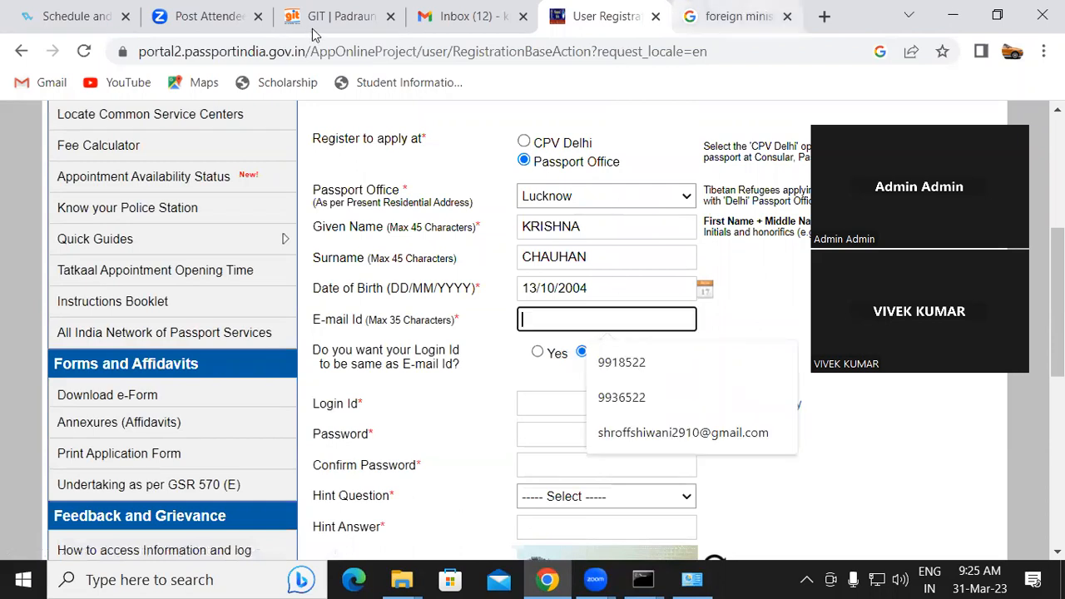
pyautogui.click(431, 17)
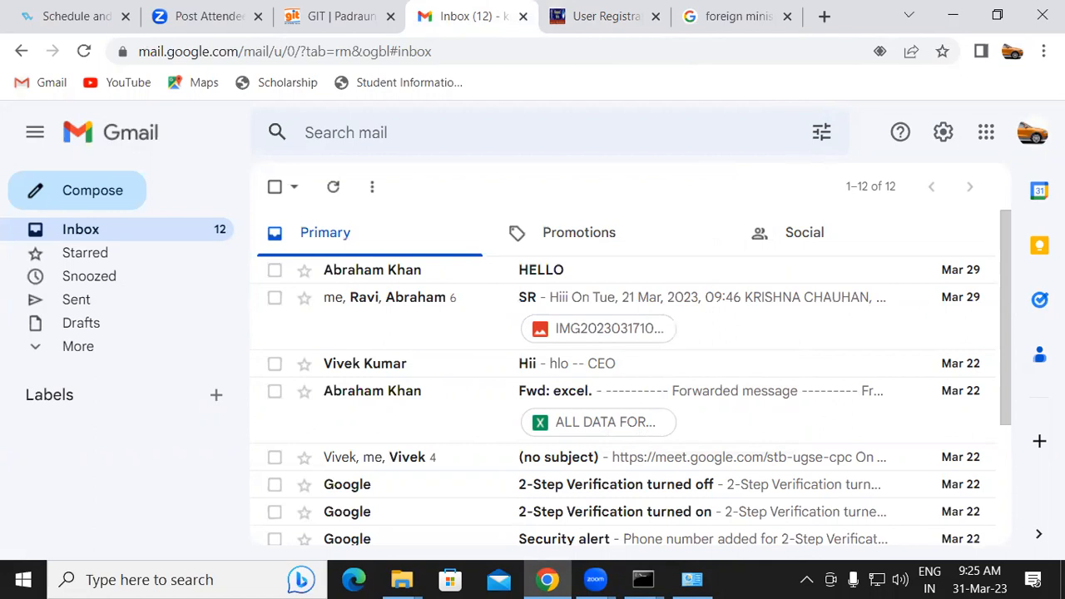
pyautogui.click(1032, 135)
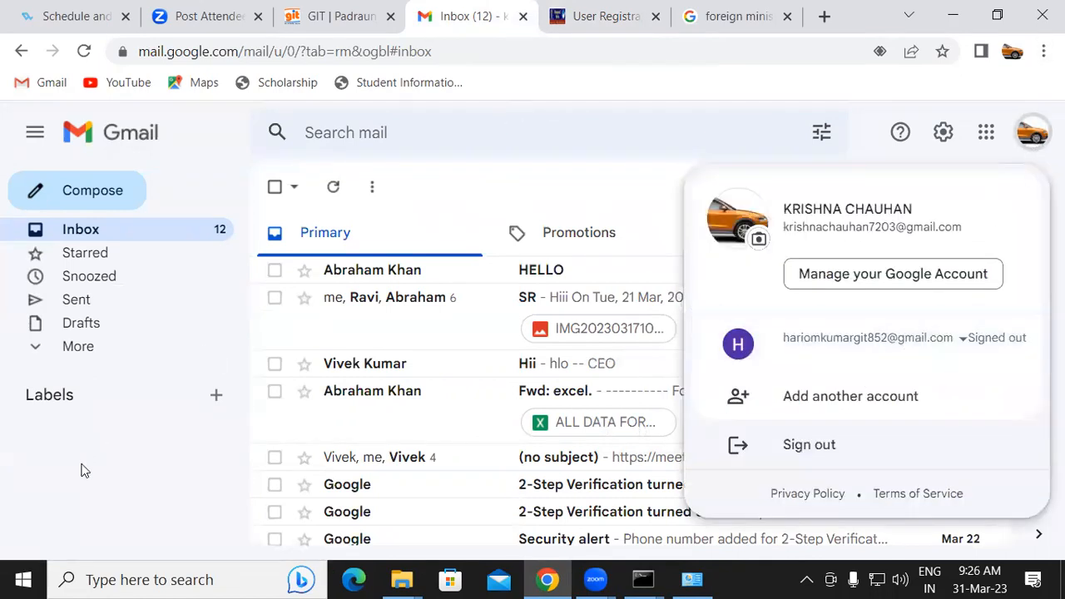
pyautogui.click(344, 566)
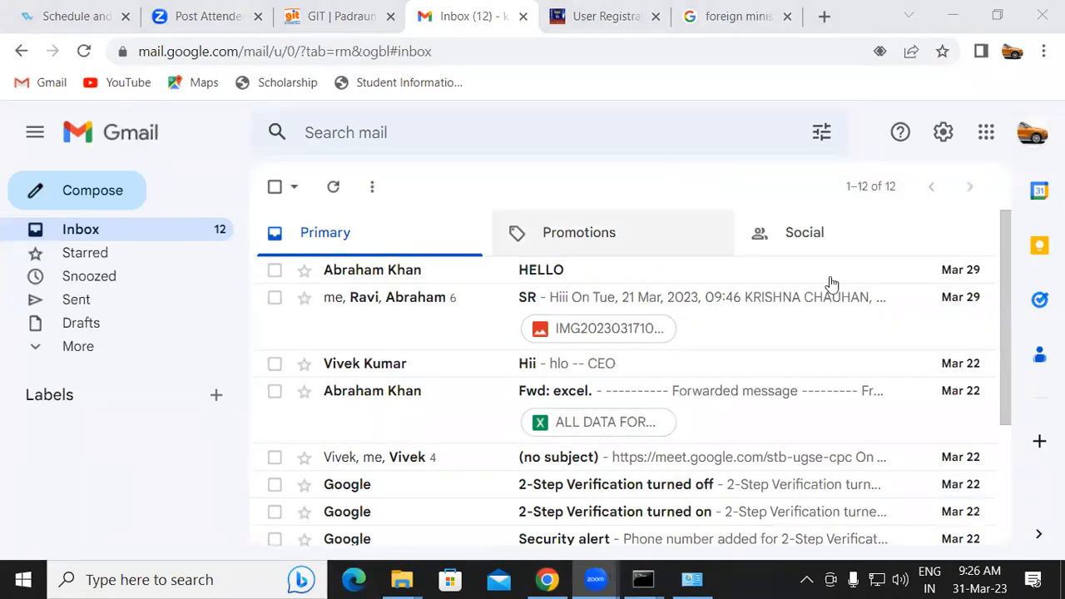
pyautogui.click(1031, 138)
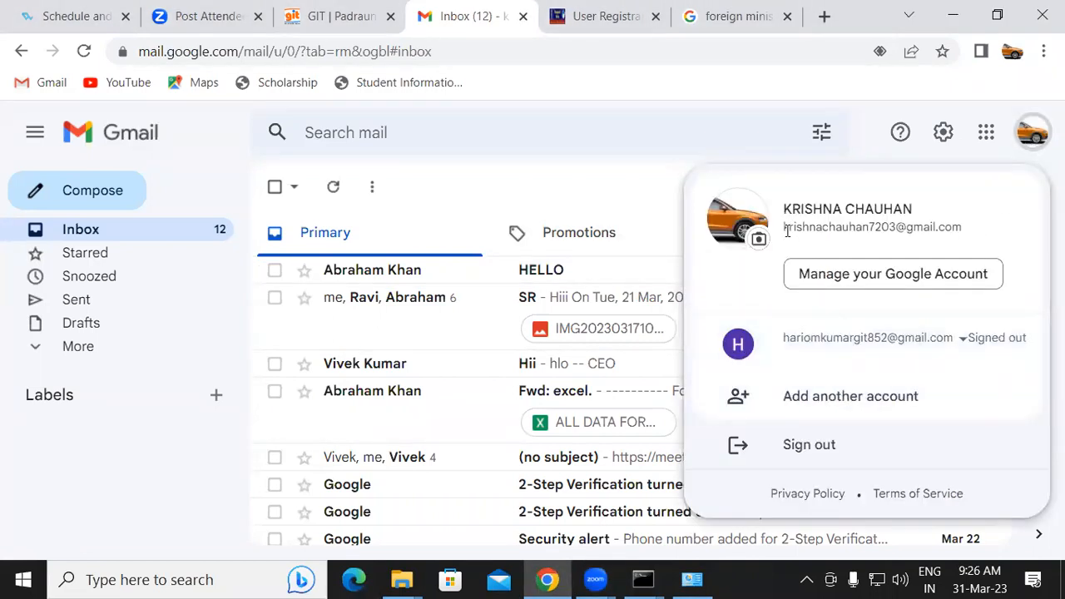
pyautogui.moveTo(782, 226); pyautogui.dragTo(963, 229)
pyautogui.hotkey('ctrl', 'c')
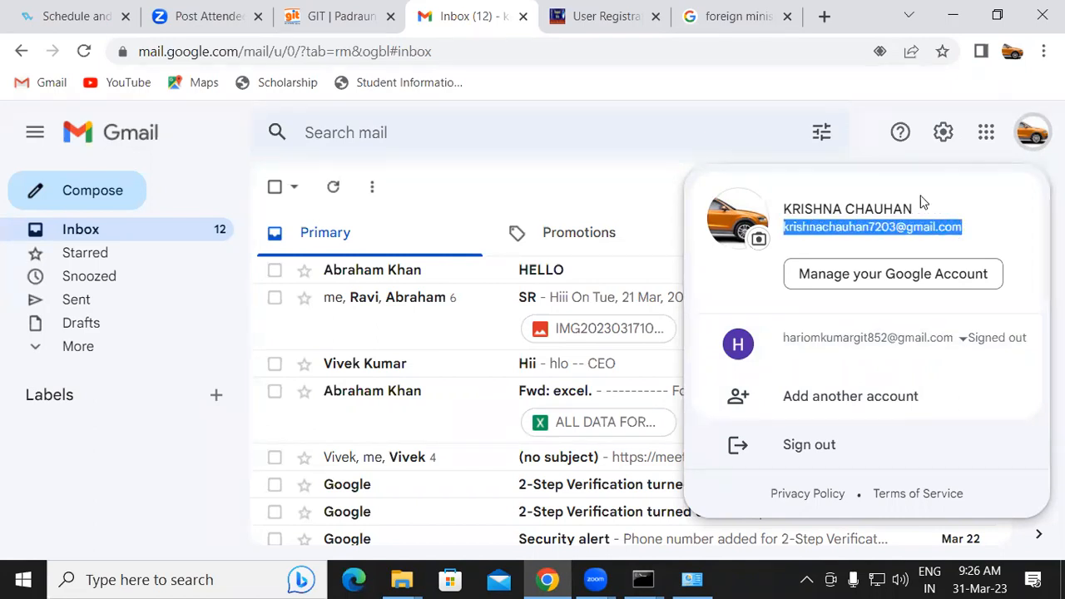
pyautogui.click(599, 14)
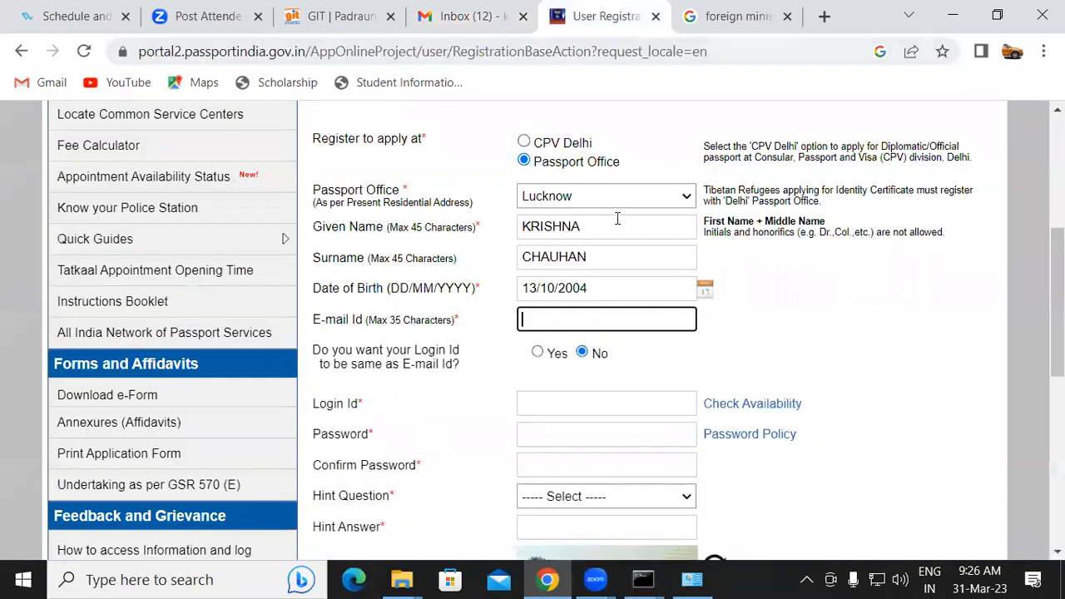
pyautogui.hotkey('ctrl', 'v')
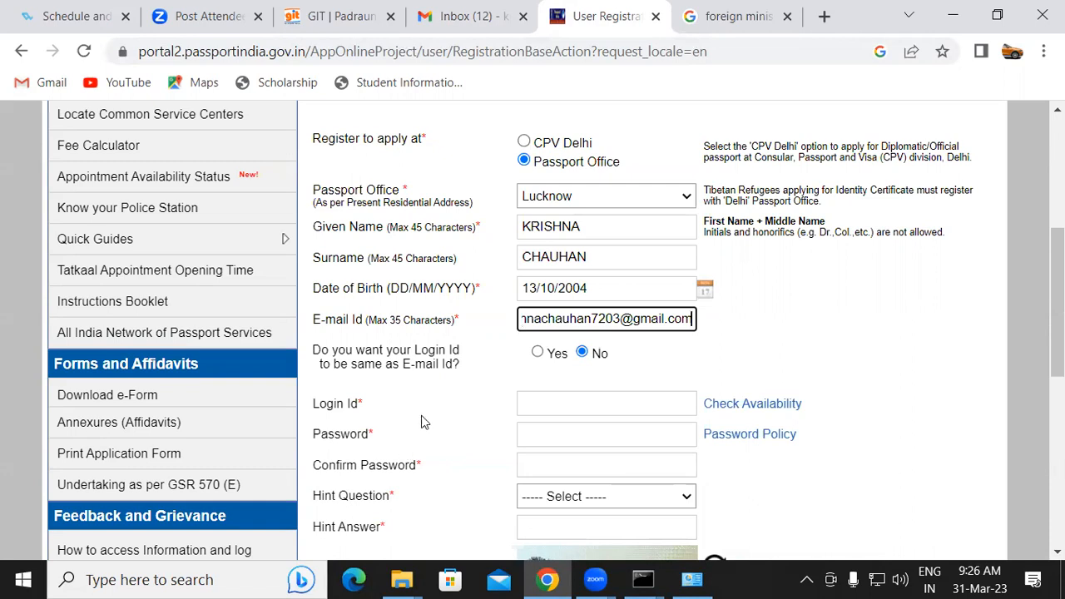
# Make the login ID the same as the e-mail address and check the login ID's availability
pyautogui.click(537, 352)
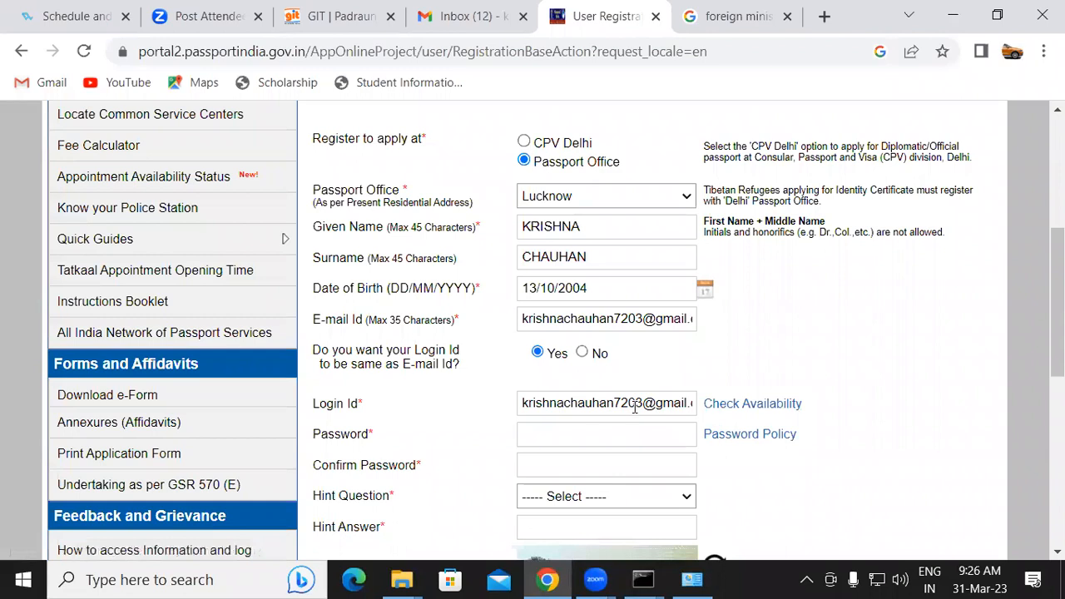
pyautogui.click(747, 403)
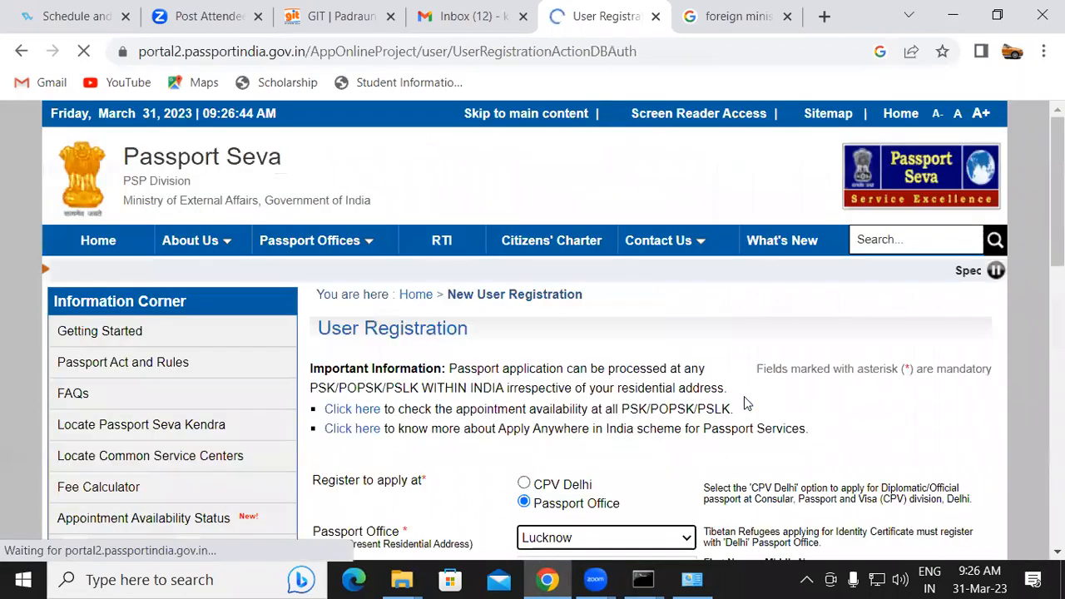
# Enter the account password and re-enter it in the Confirm Password field
pyautogui.scroll(-6, 536, 286)
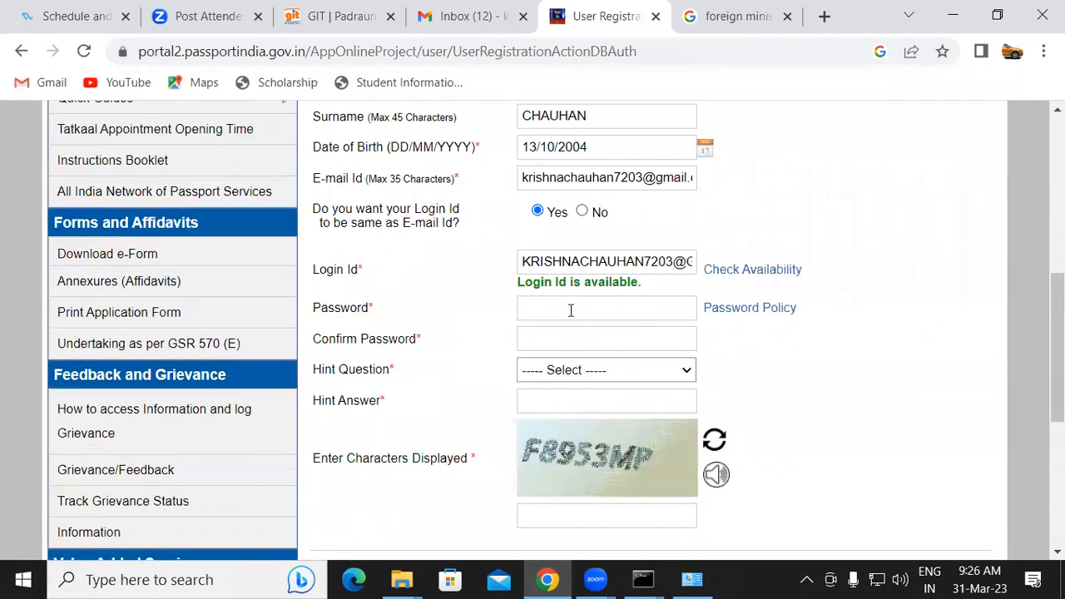
pyautogui.click(570, 310)
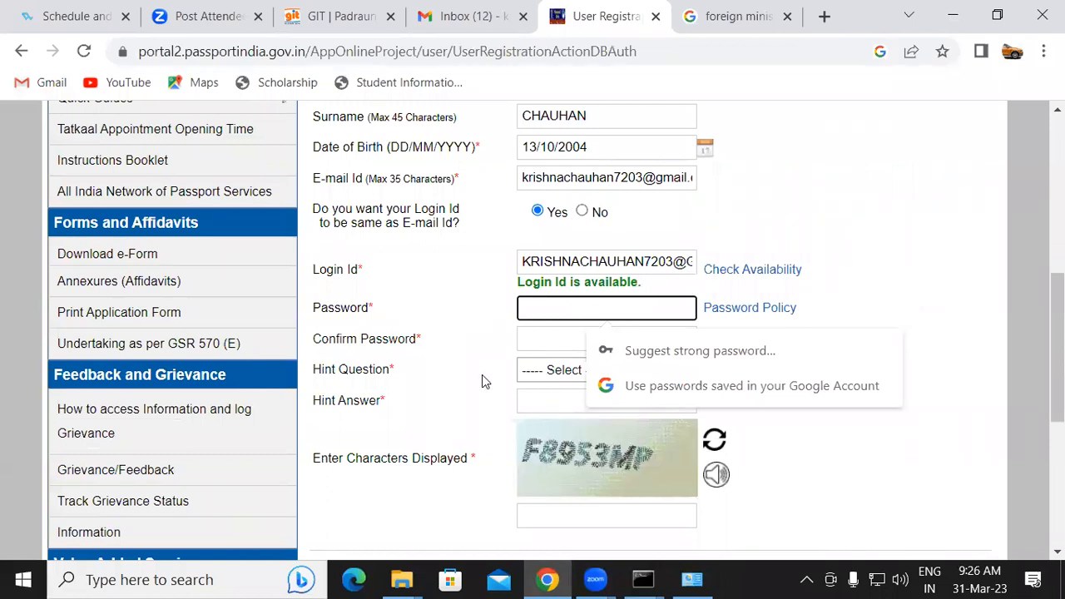
pyautogui.write('•••••••••')
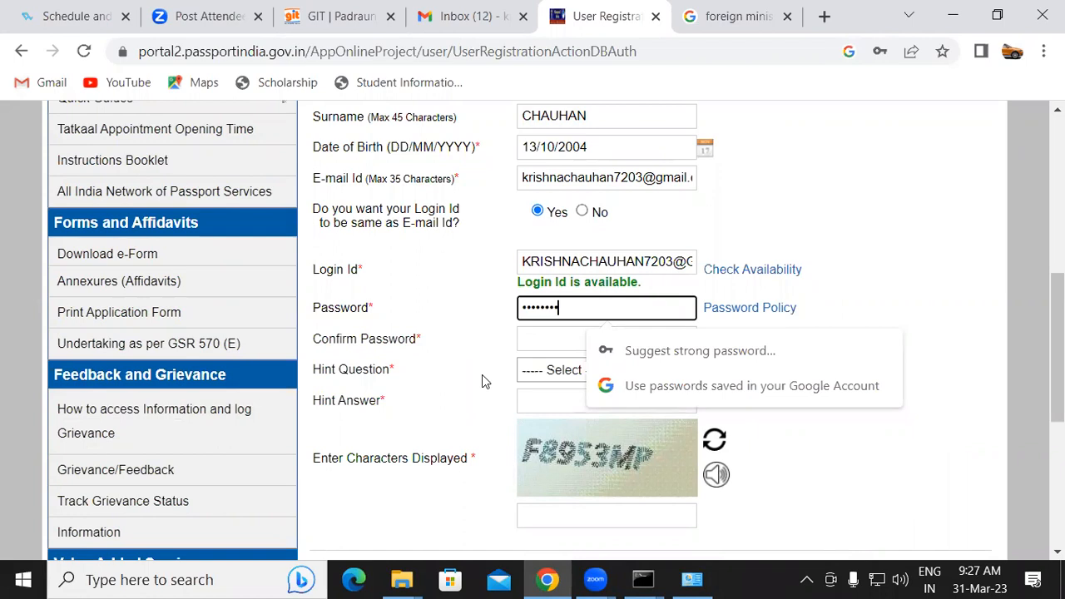
pyautogui.click(527, 338)
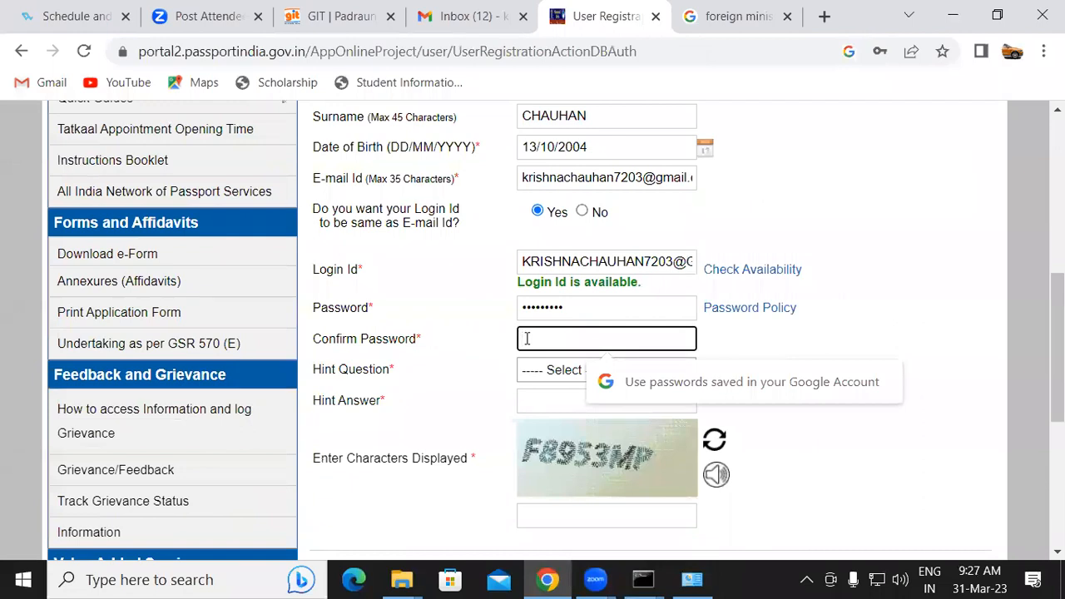
pyautogui.write('•')
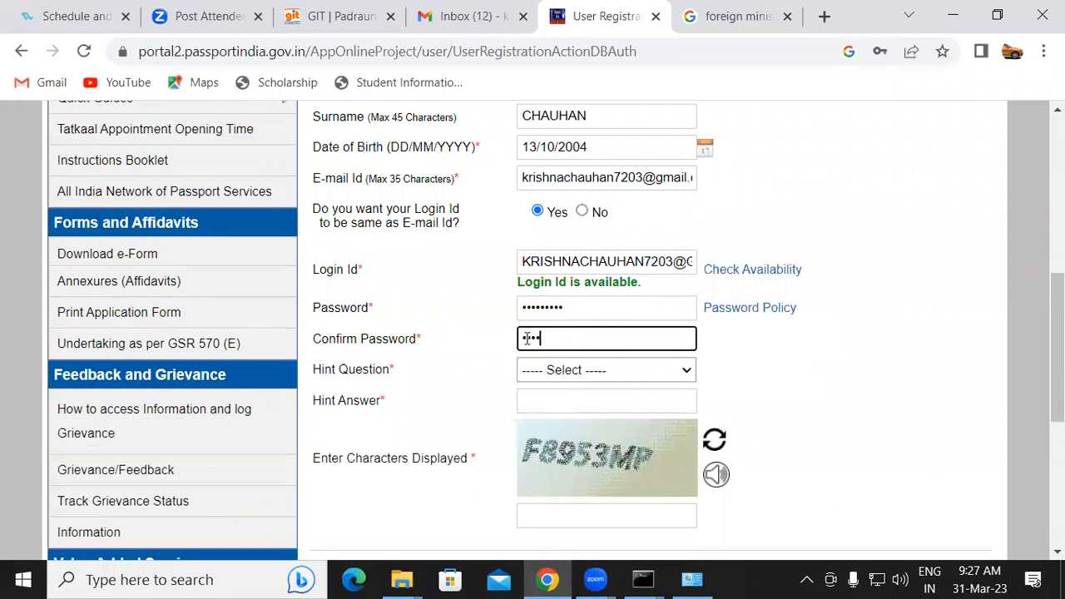
pyautogui.write('•••••')
# Choose Birth City as the hint question and enter the hint answer
pyautogui.moveTo(1059, 333); pyautogui.dragTo(1058, 371)
pyautogui.click(560, 254)
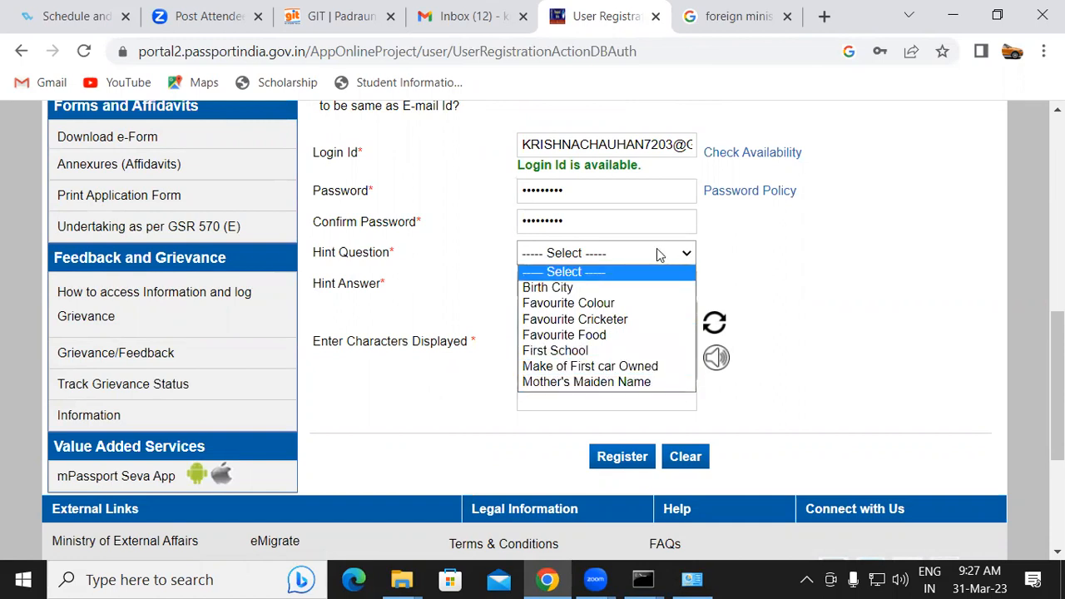
pyautogui.click(605, 291)
pyautogui.click(563, 282)
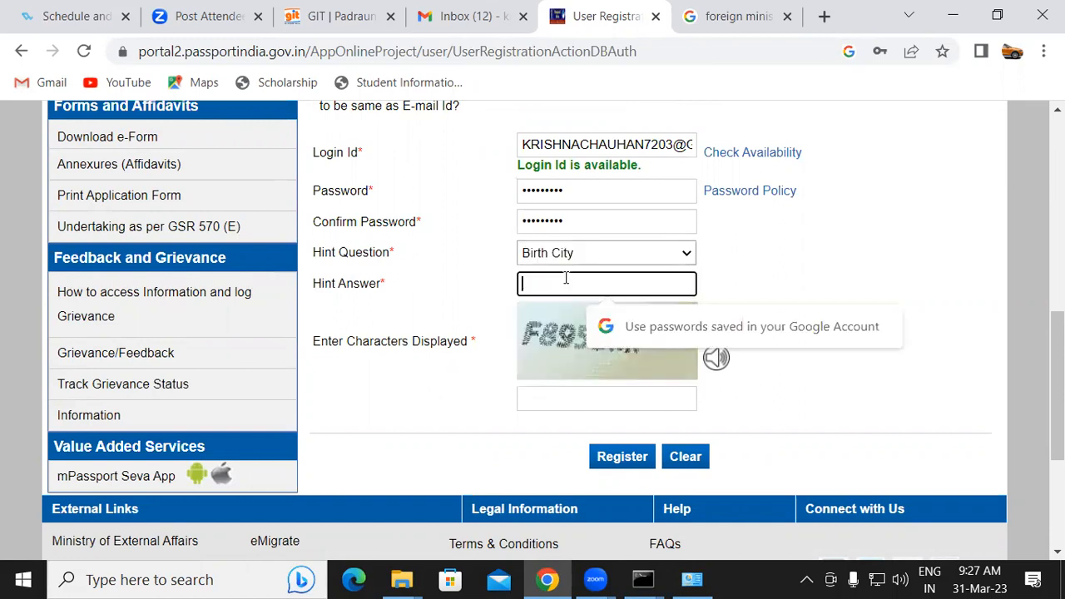
pyautogui.write('••••••••')
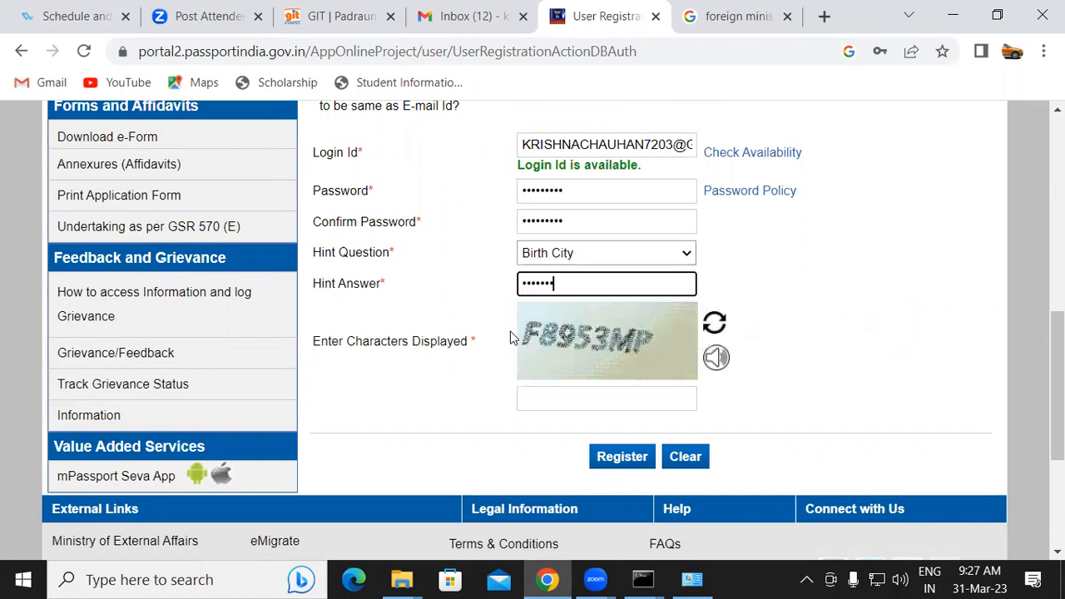
# Enter the captcha characters F8953MP, submit the registration, and decline saving the password
pyautogui.click(542, 400)
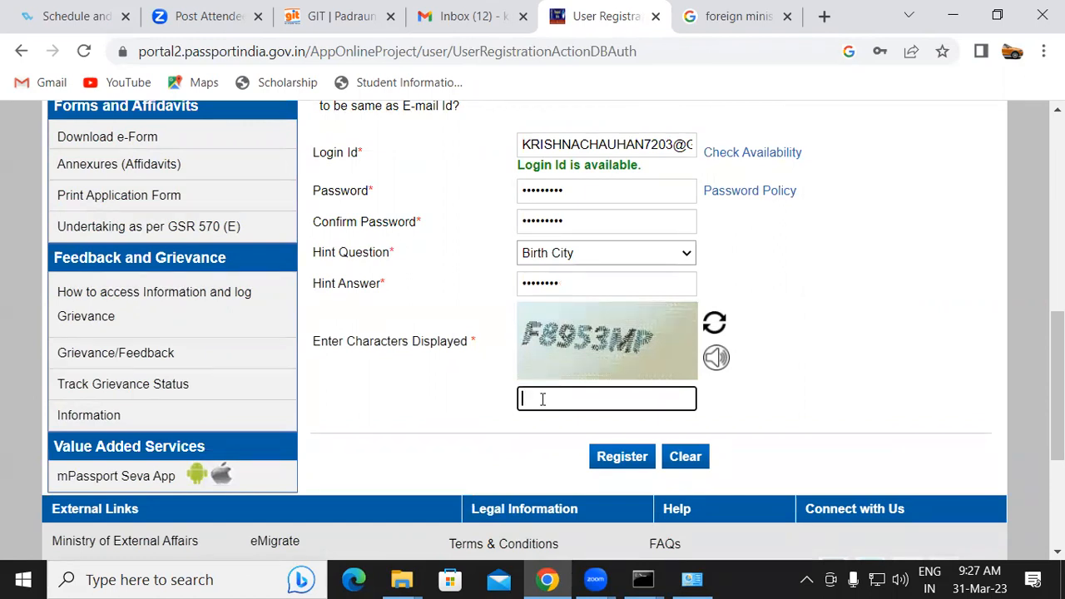
pyautogui.write('F8953MP')
pyautogui.click(720, 356)
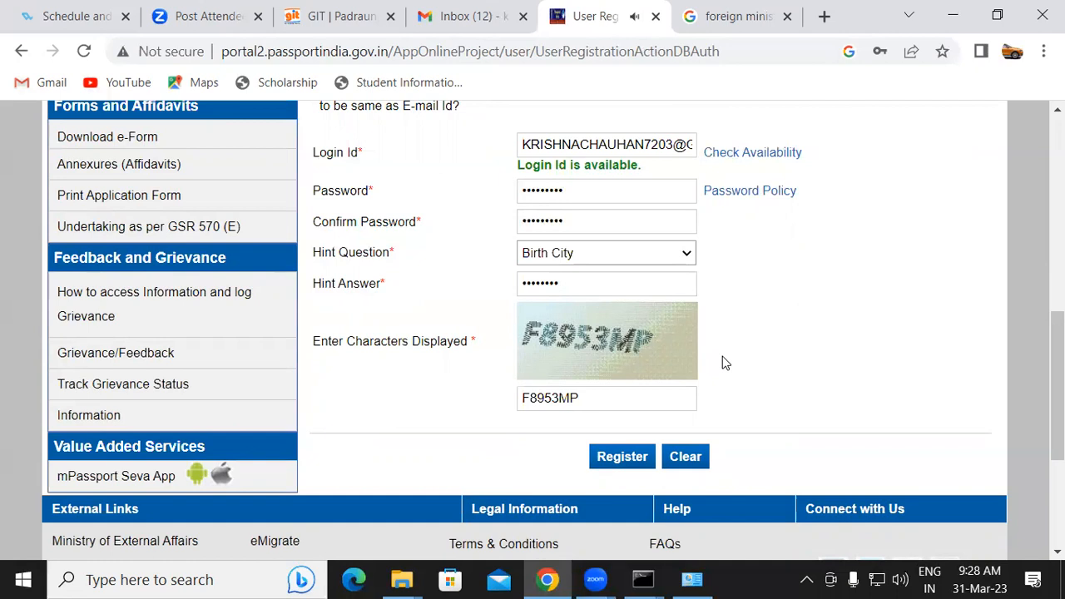
pyautogui.click(613, 460)
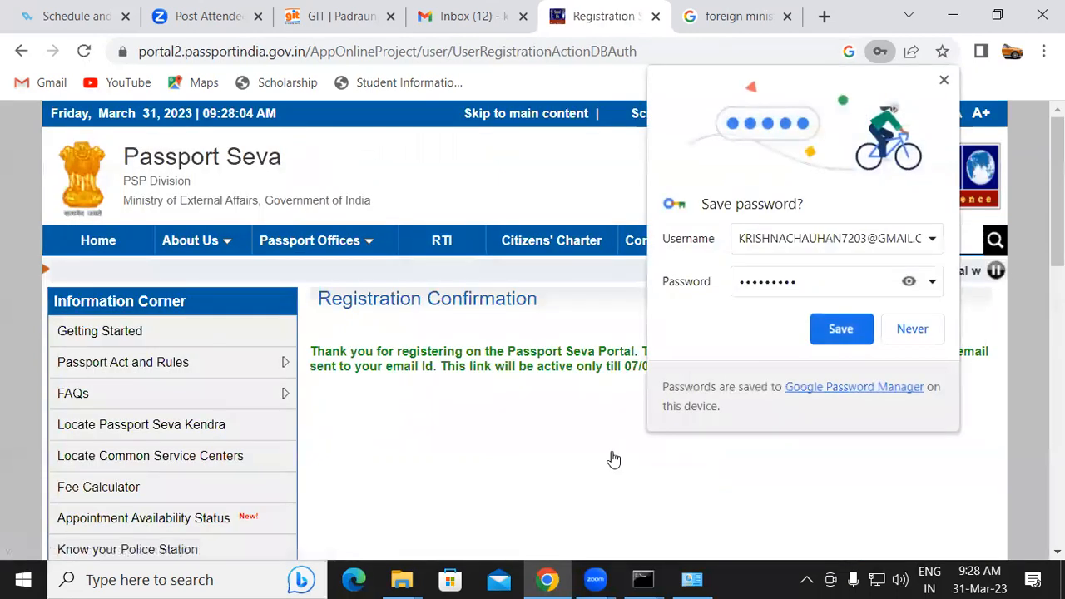
pyautogui.click(914, 330)
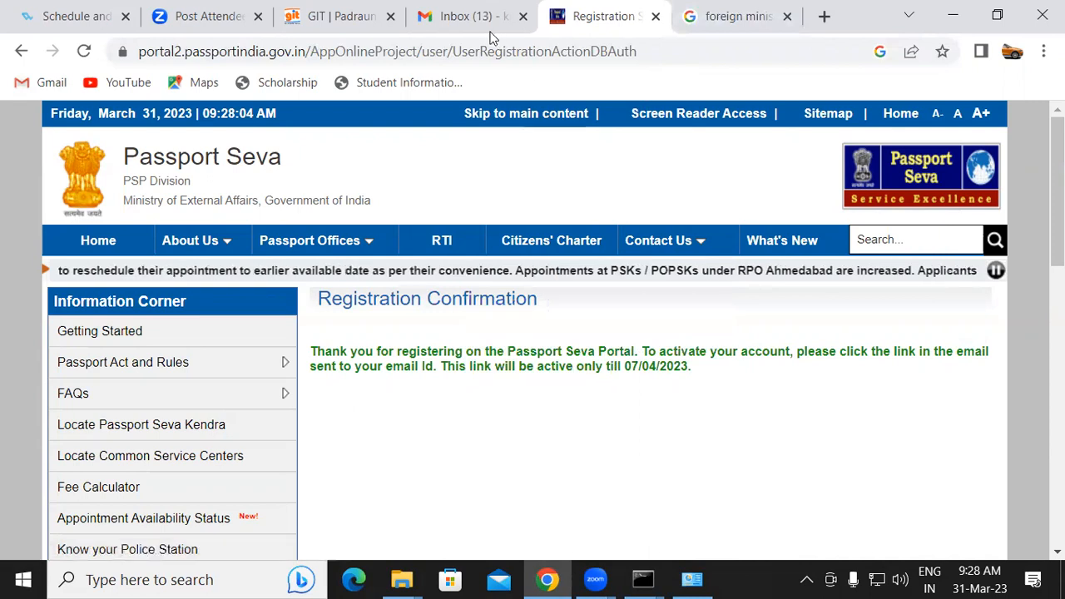
# Open the Registration Confirmation e-mail in Gmail and follow its account activation link
pyautogui.click(470, 16)
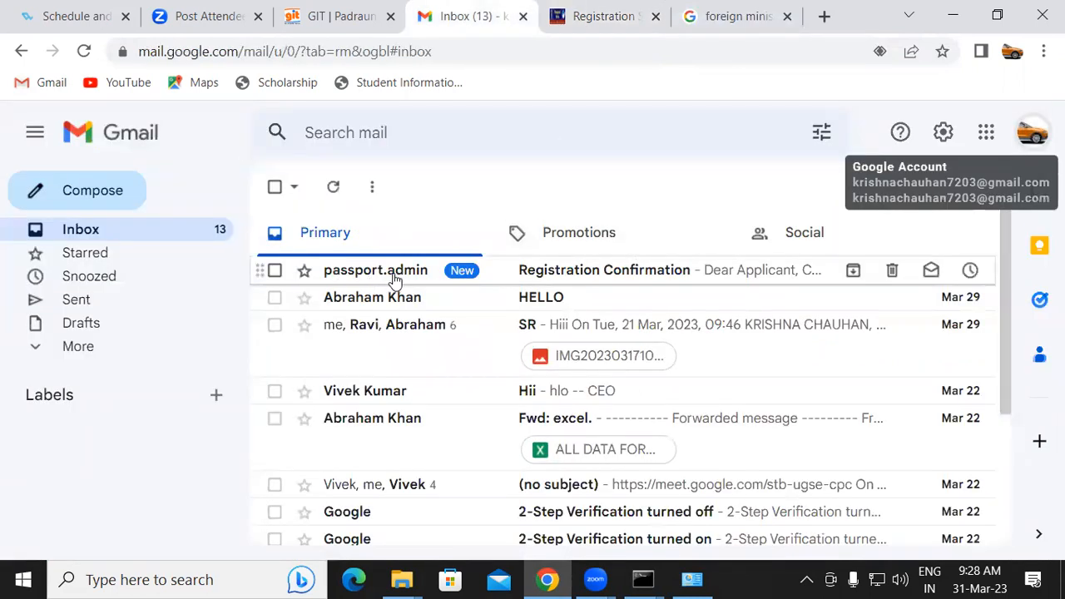
pyautogui.moveTo(391, 276)
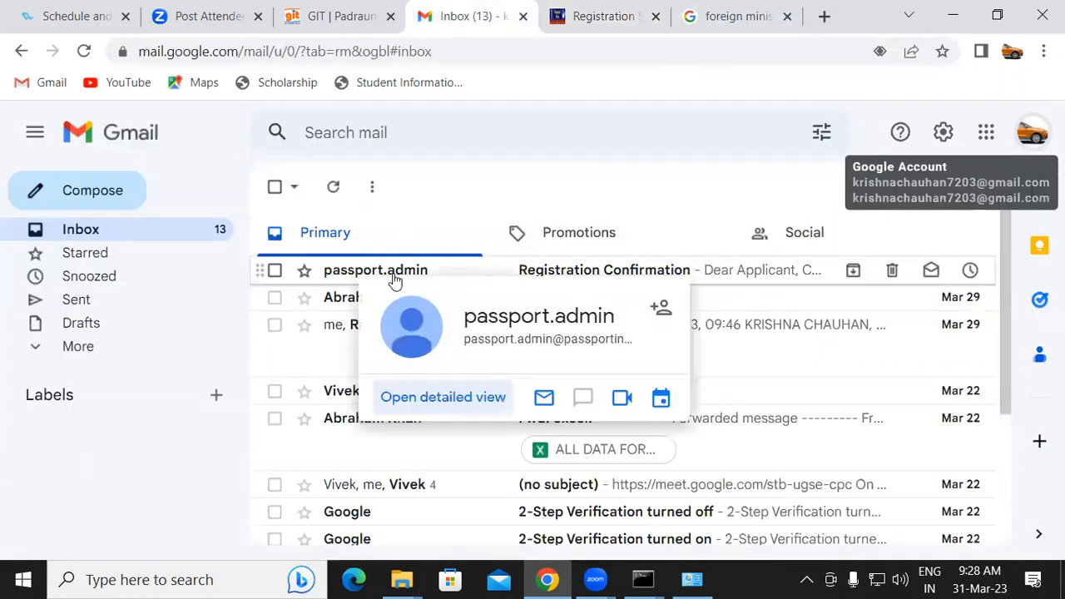
pyautogui.click(666, 281)
pyautogui.moveTo(1003, 263); pyautogui.dragTo(990, 442)
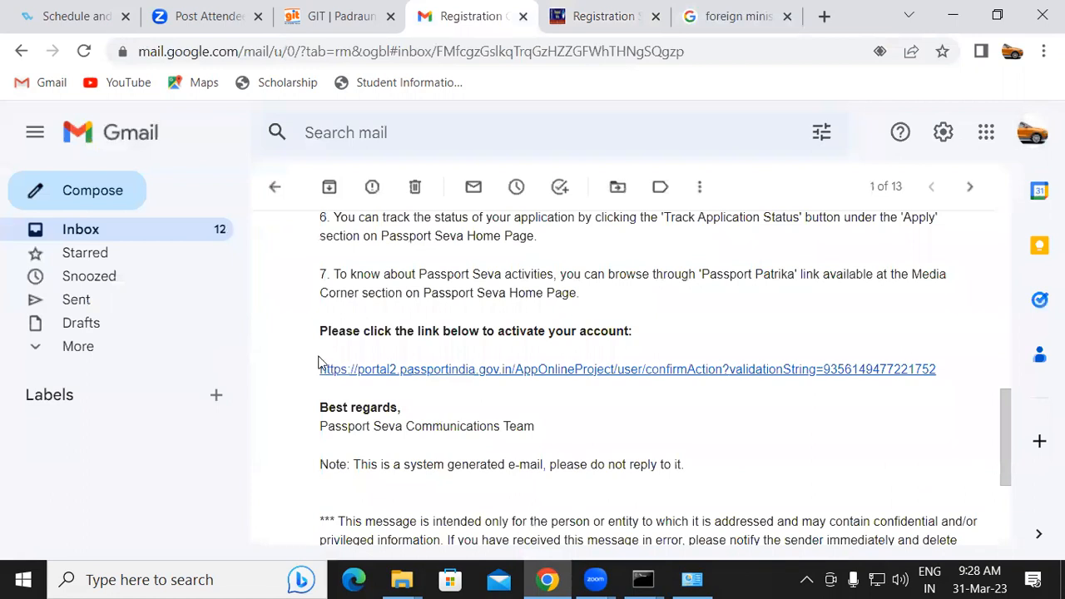
pyautogui.click(349, 376)
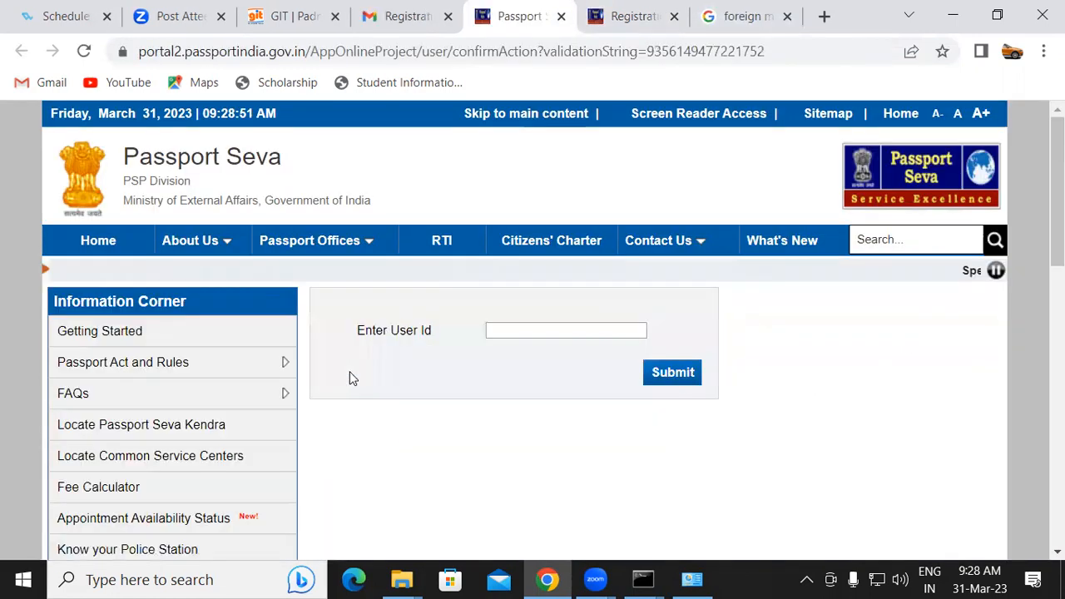
# Paste the login ID into the user ID field and submit it to activate the account
pyautogui.click(491, 329)
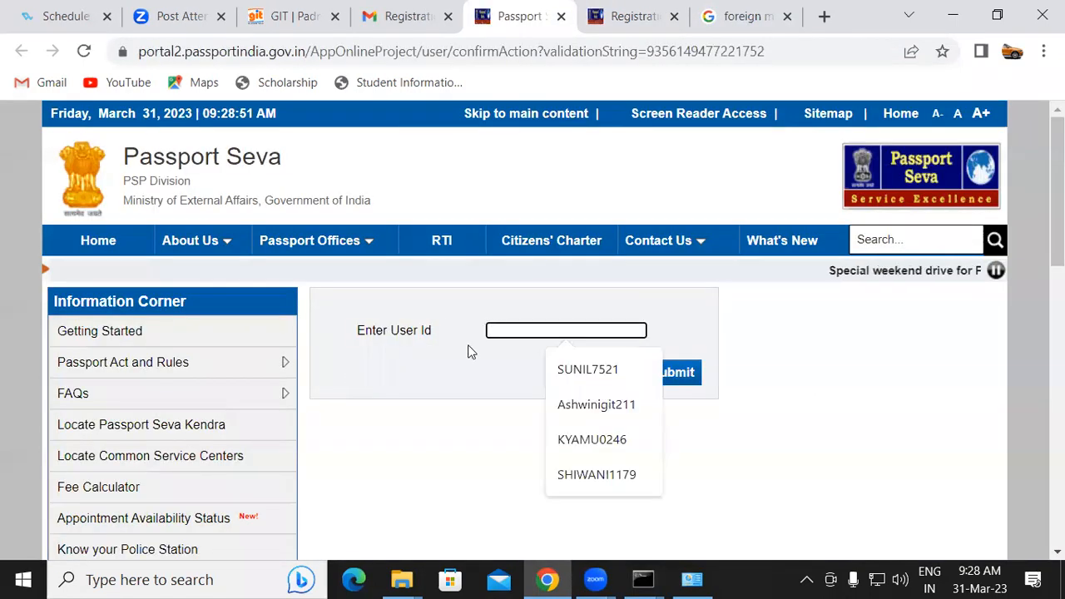
pyautogui.hotkey('ctrl', 'v')
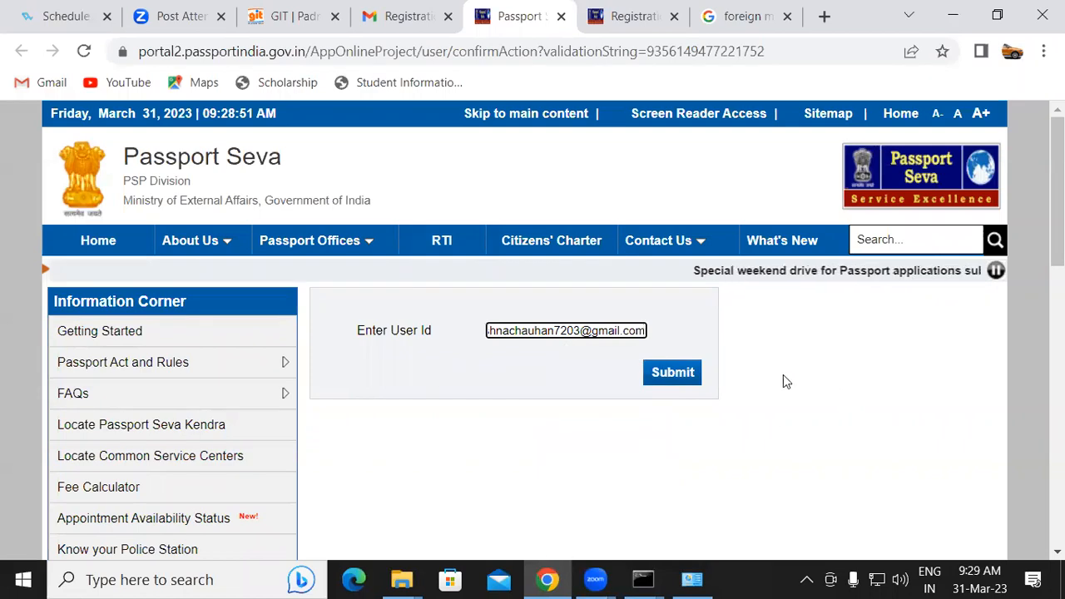
pyautogui.click(691, 374)
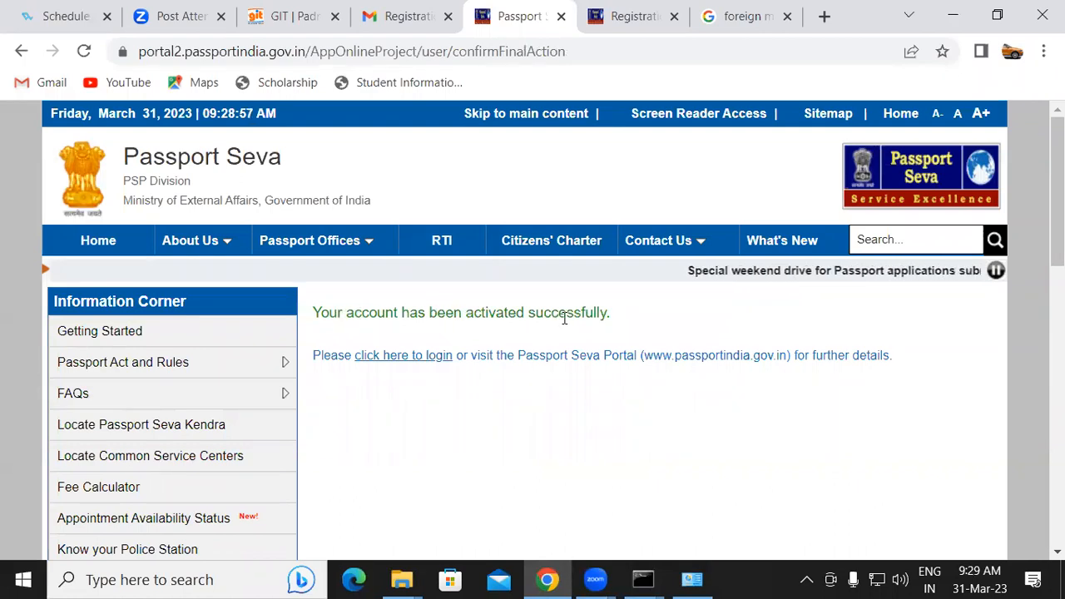
# Open the login page from the activation notice, paste the login ID, and continue
pyautogui.click(381, 359)
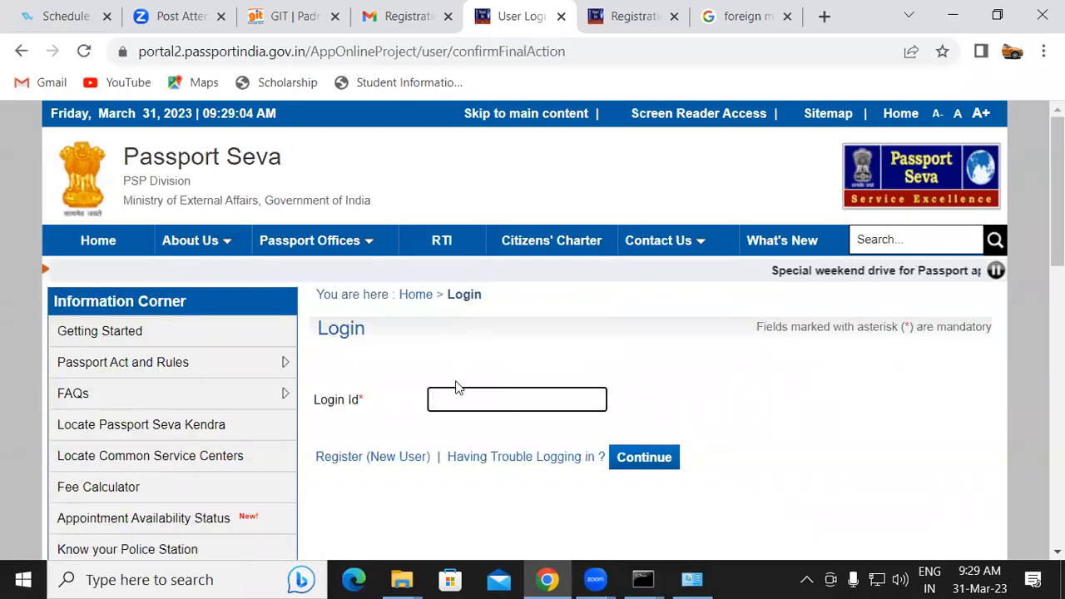
pyautogui.hotkey('ctrl', 'v')
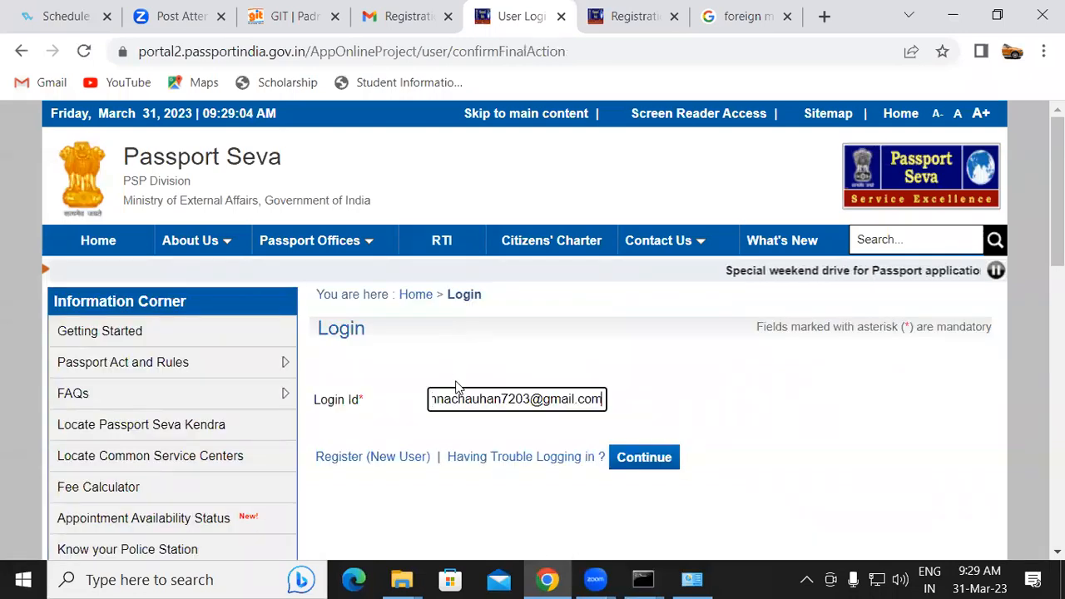
pyautogui.click(658, 455)
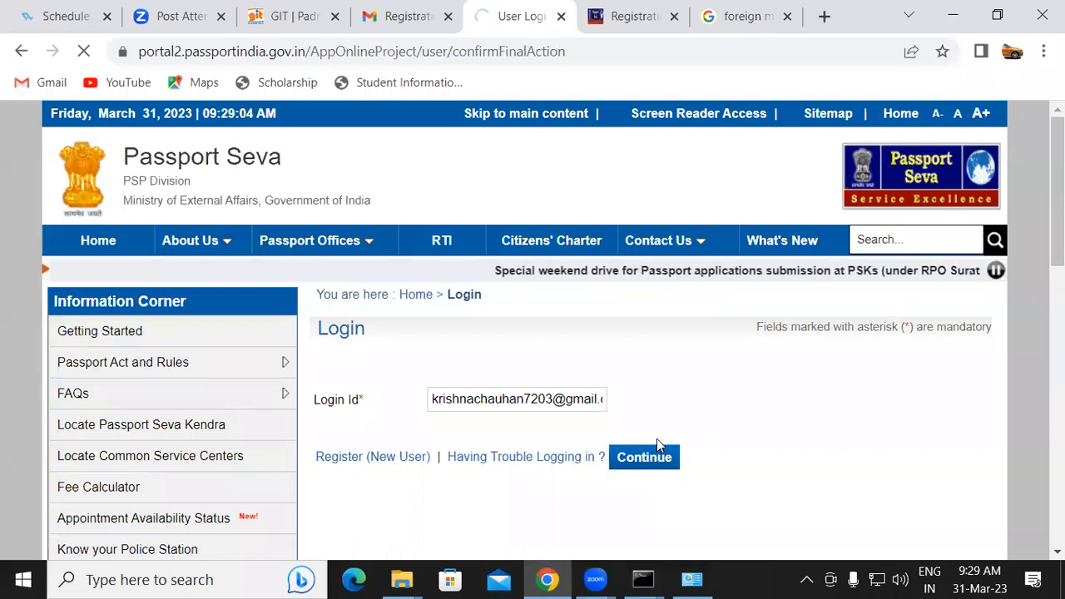
# Enter the account password on the login form
pyautogui.scroll(-3, 661, 416)
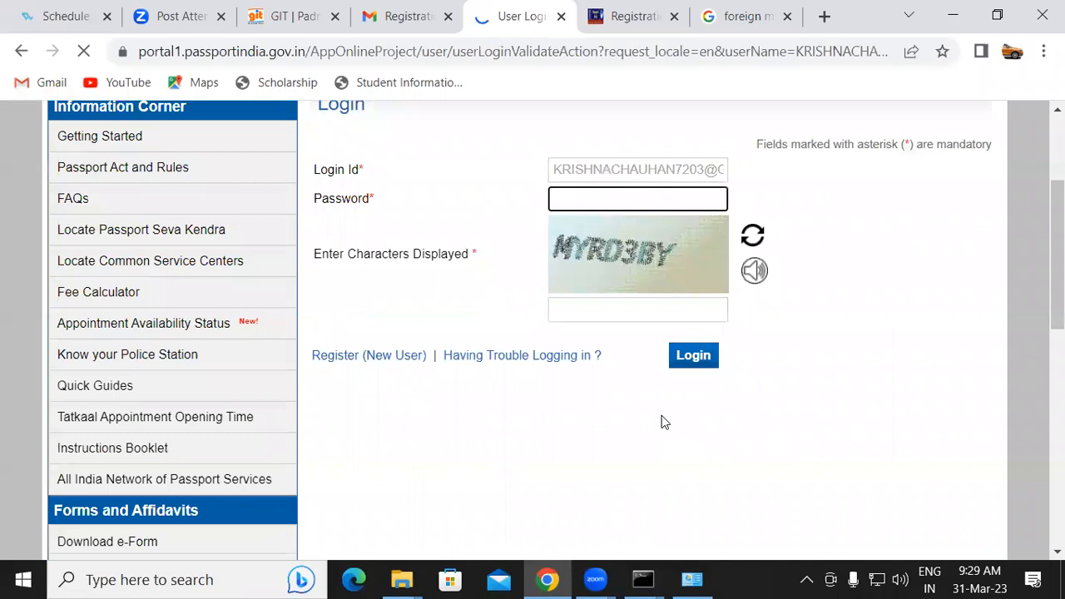
pyautogui.write('•••••••••')
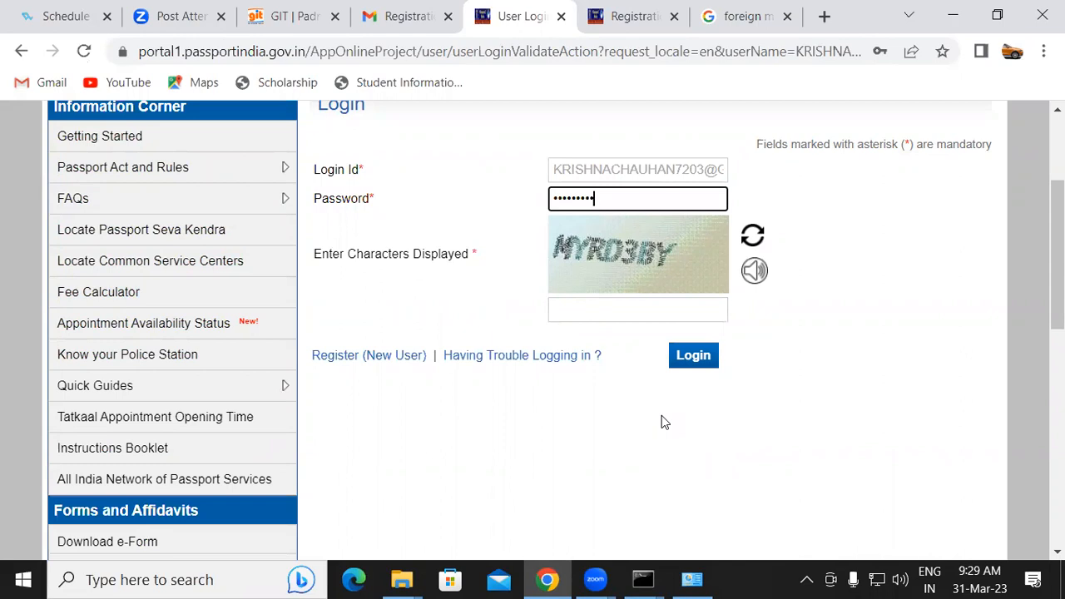
# Enter the captcha characters MYRD3BY, log in, and decline saving the password
pyautogui.click(617, 313)
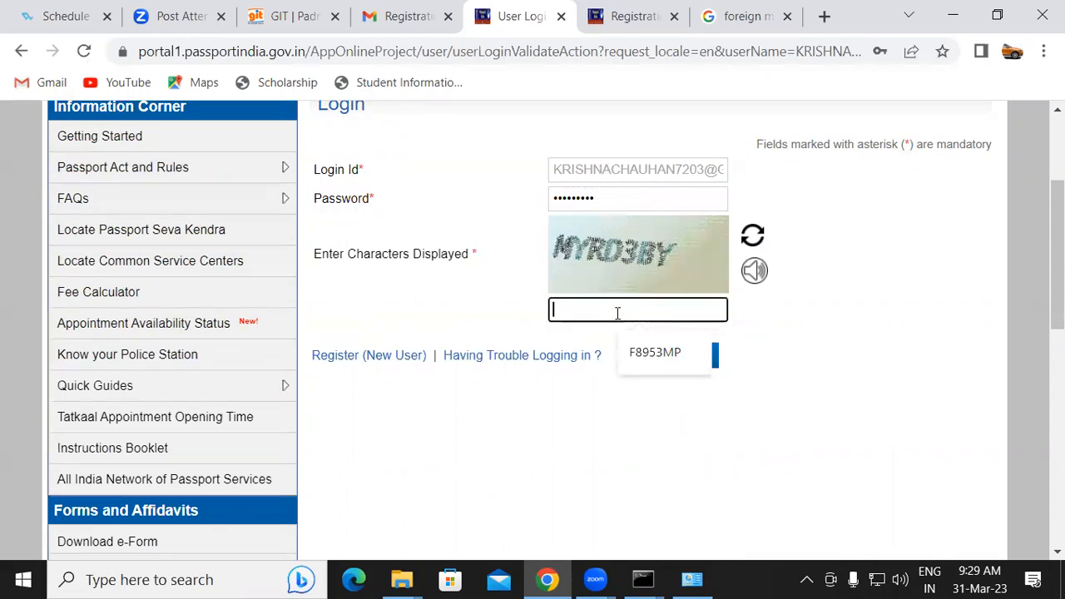
pyautogui.write('MYR')
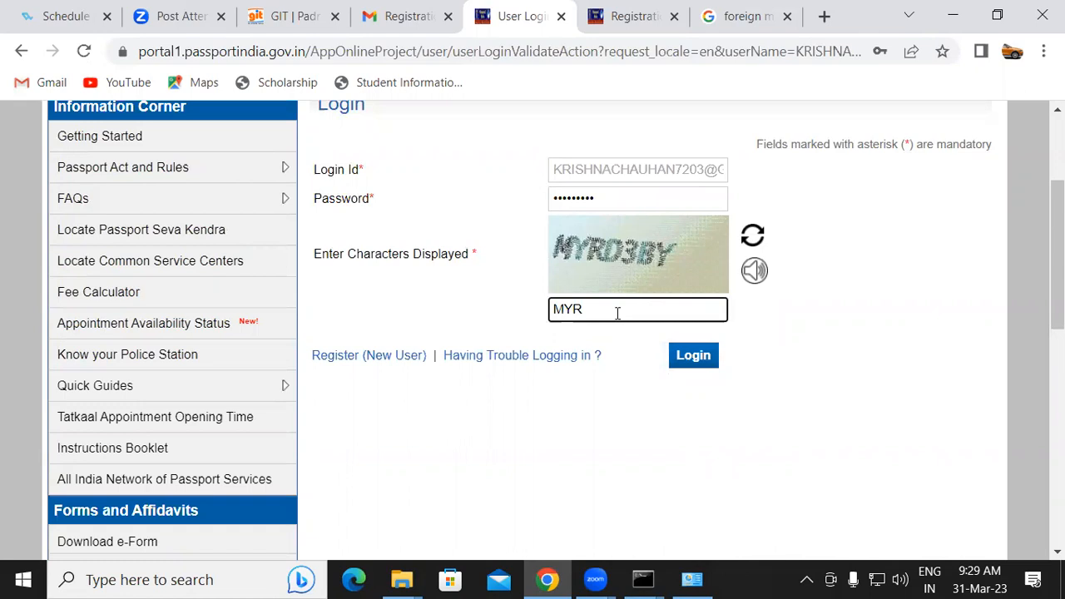
pyautogui.write('D3BY')
pyautogui.click(689, 358)
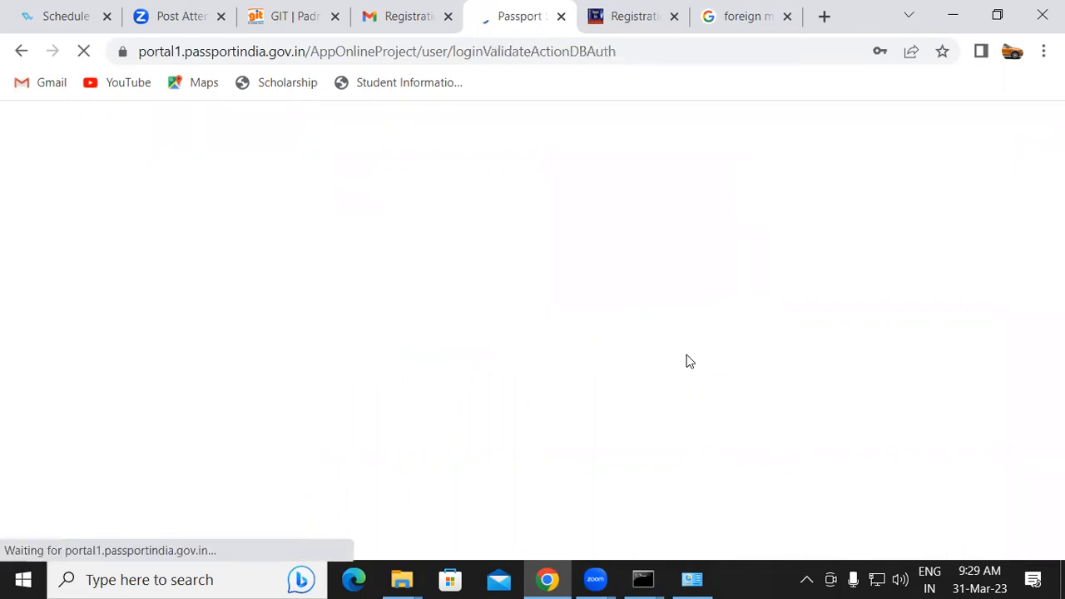
pyautogui.click(922, 332)
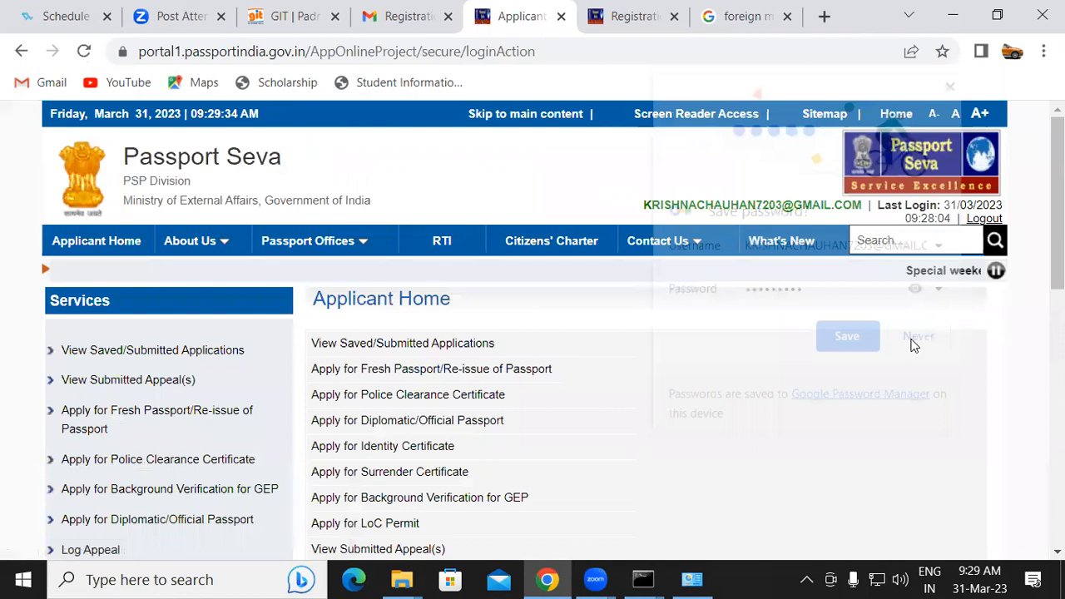
# Open Apply for Fresh Passport/Re-issue of Passport and choose to fill the application form online
pyautogui.scroll(-2, 450, 249)
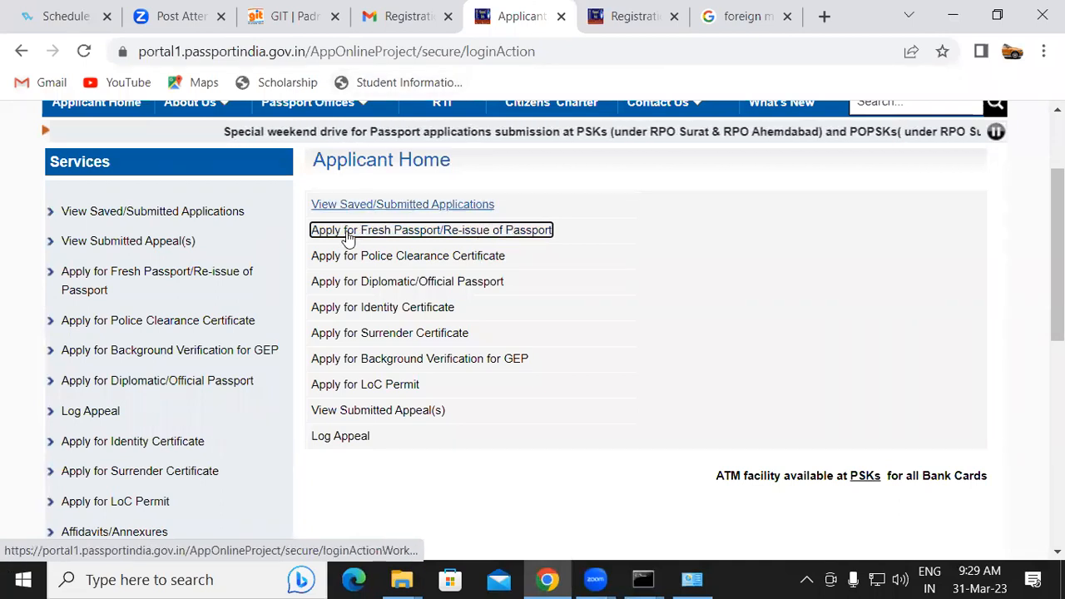
pyautogui.click(354, 233)
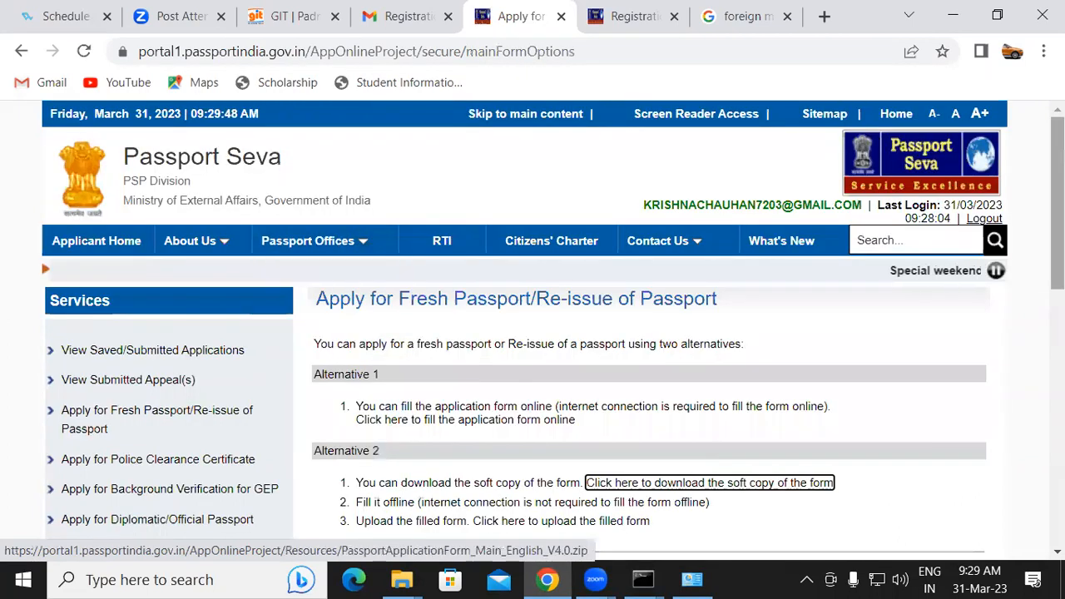
pyautogui.scroll(-2, 707, 482)
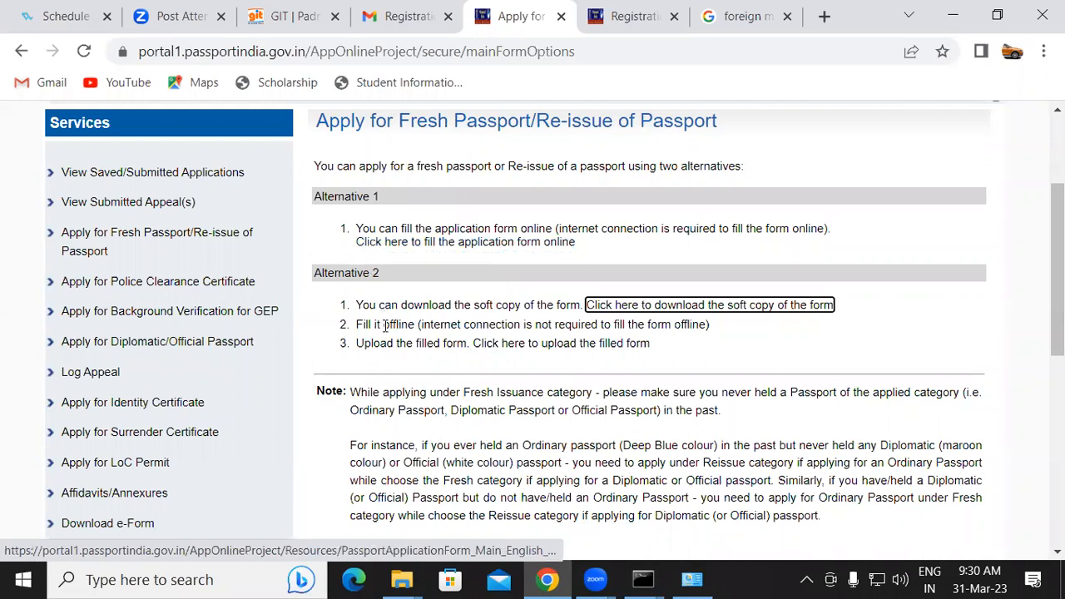
pyautogui.click(427, 250)
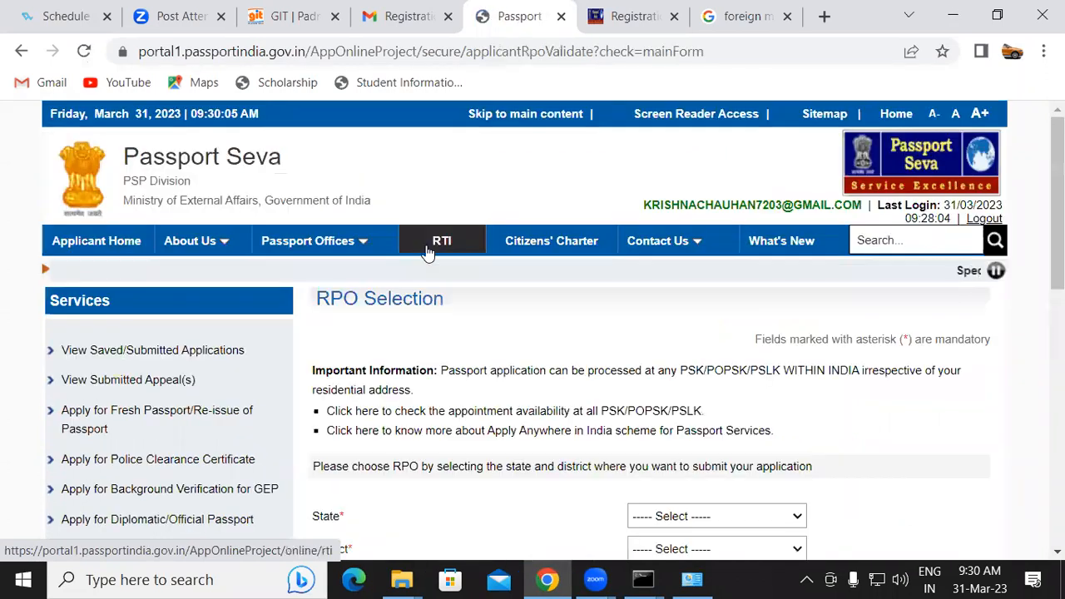
# Select Uttar Pradesh as the state for the RPO selection
pyautogui.scroll(-3, 765, 264)
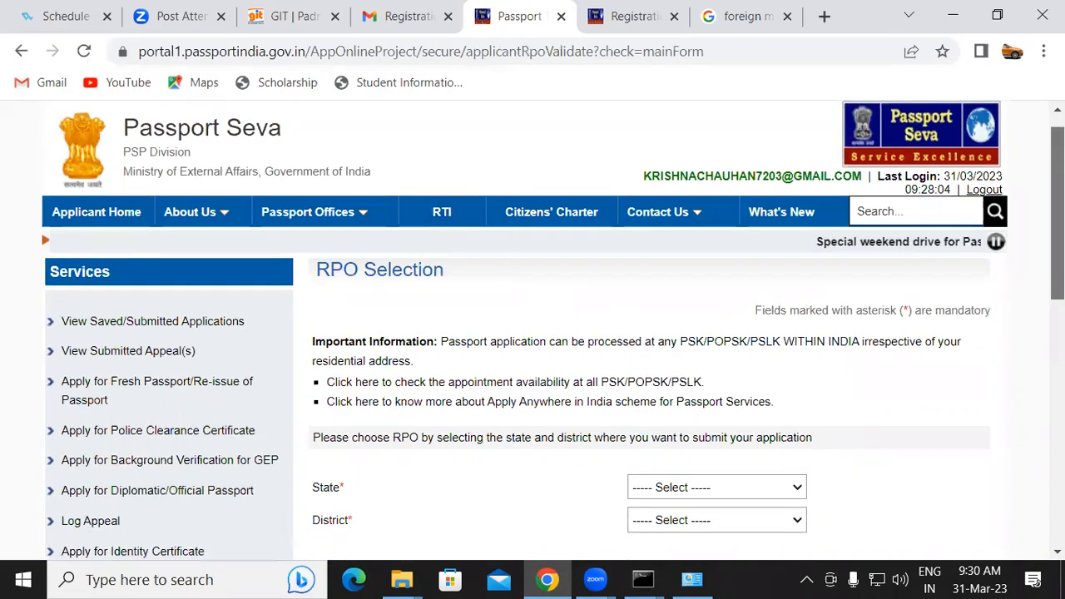
pyautogui.click(676, 248)
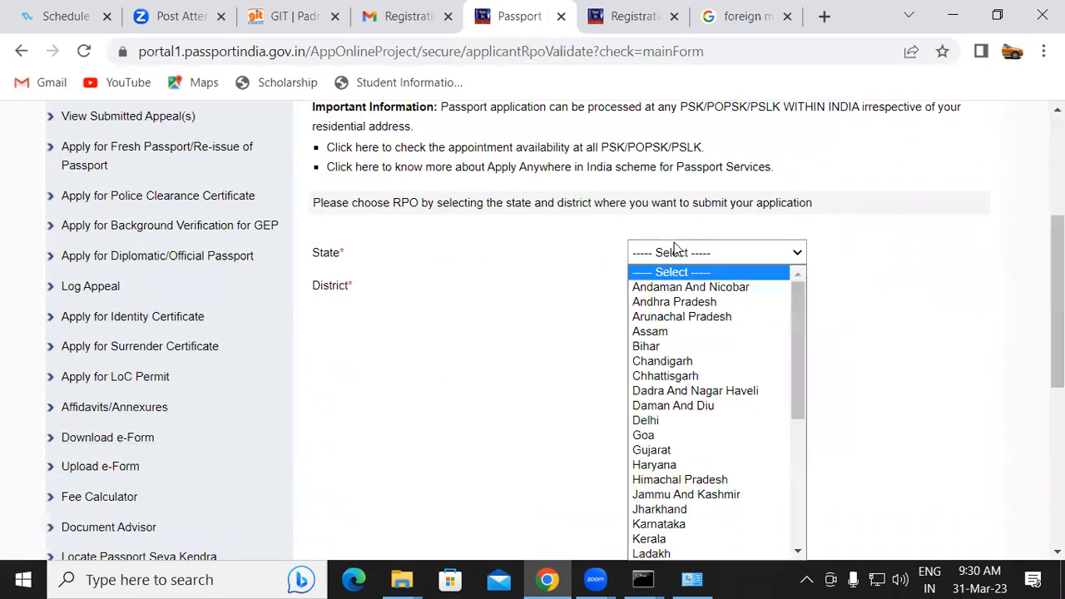
pyautogui.press('u')
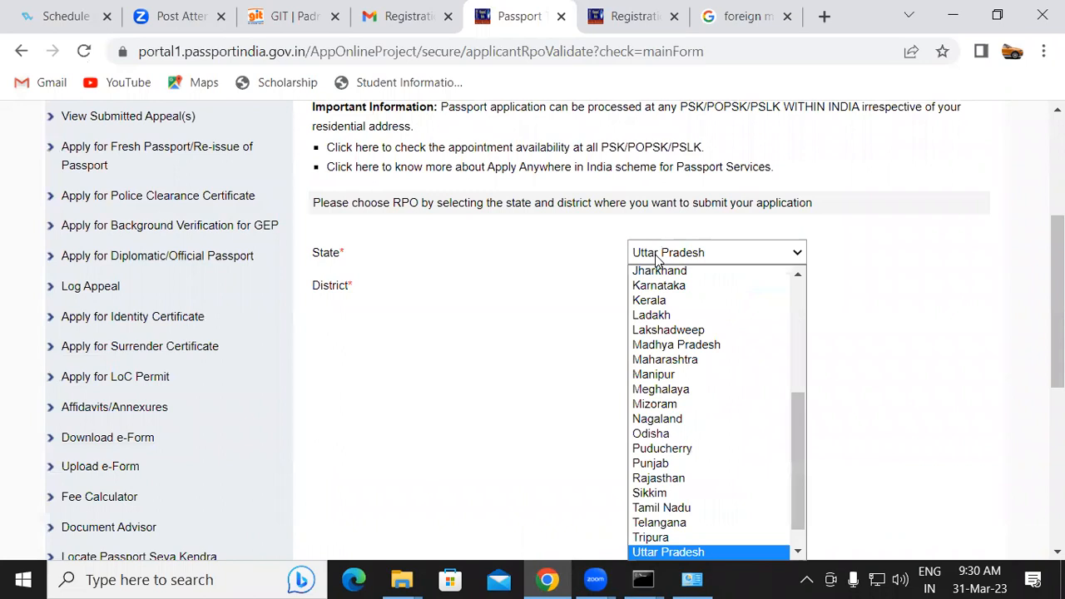
pyautogui.press('t')
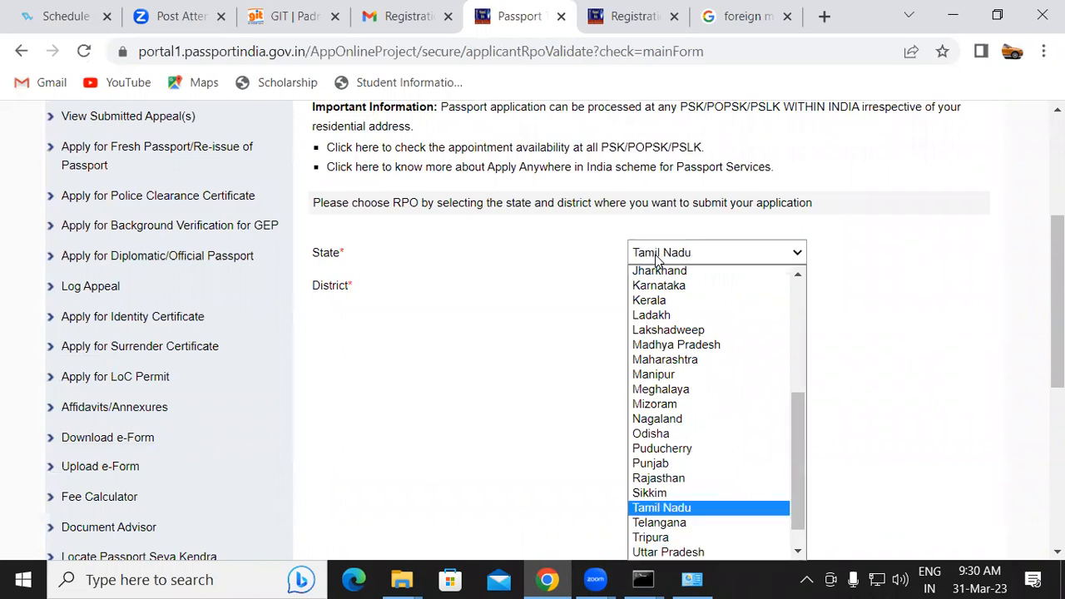
pyautogui.press('u')
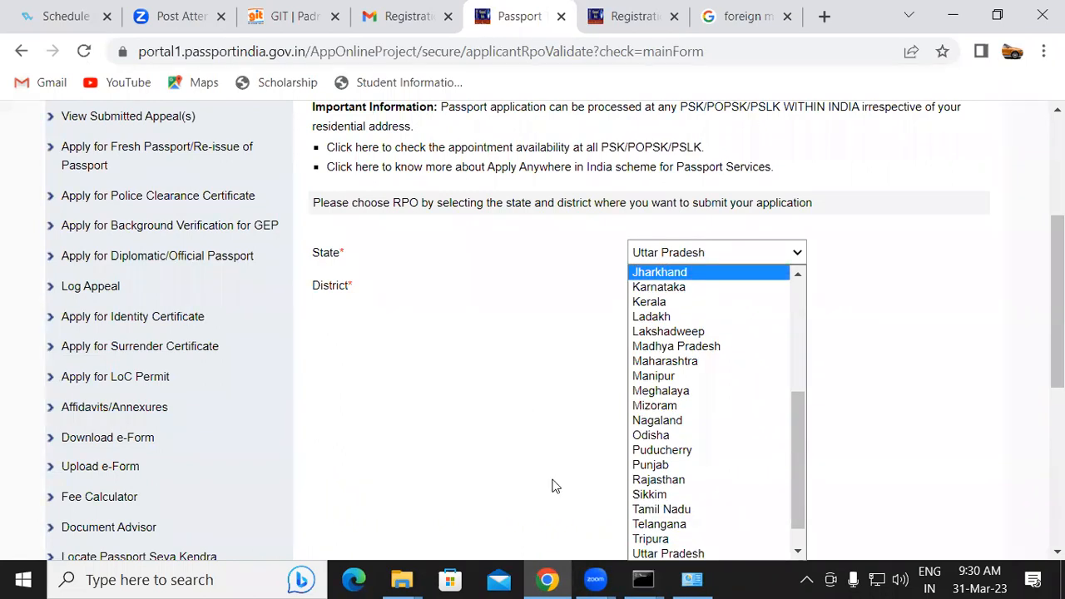
pyautogui.click(759, 249)
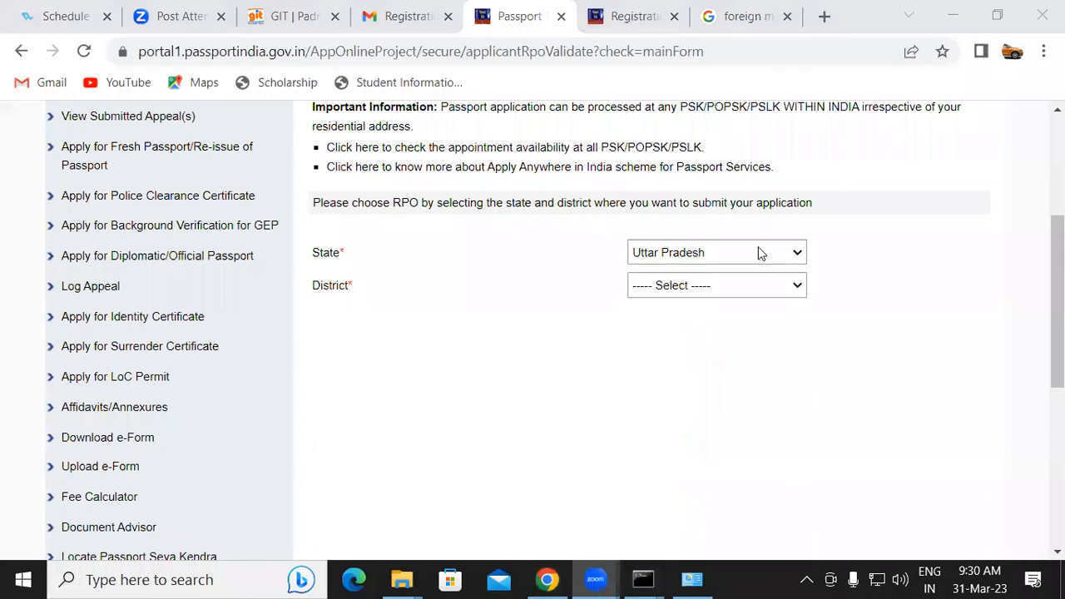
pyautogui.click(758, 249)
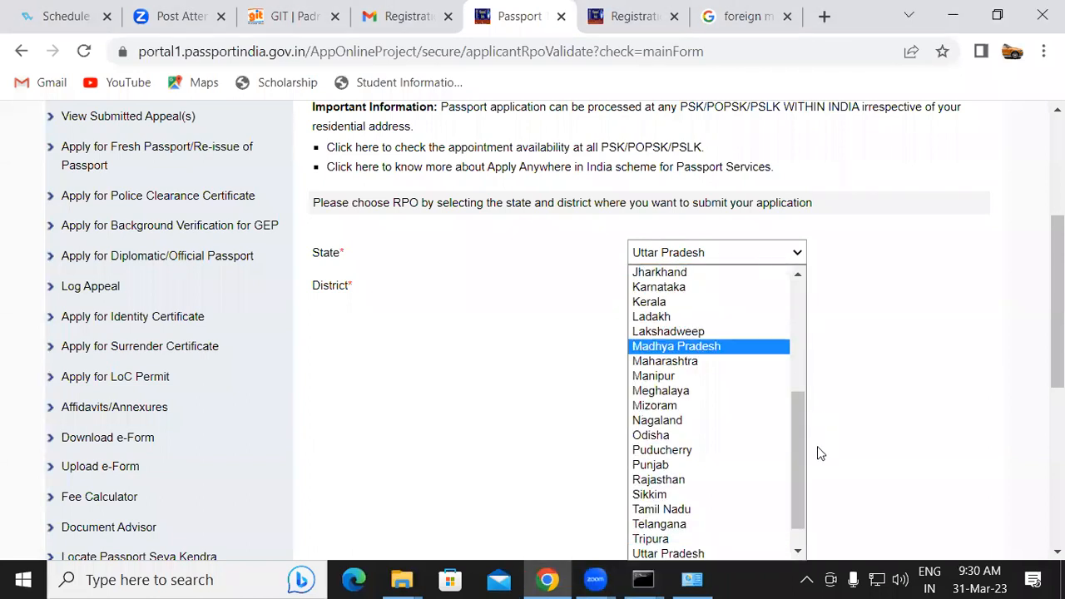
pyautogui.moveTo(802, 447); pyautogui.dragTo(770, 511)
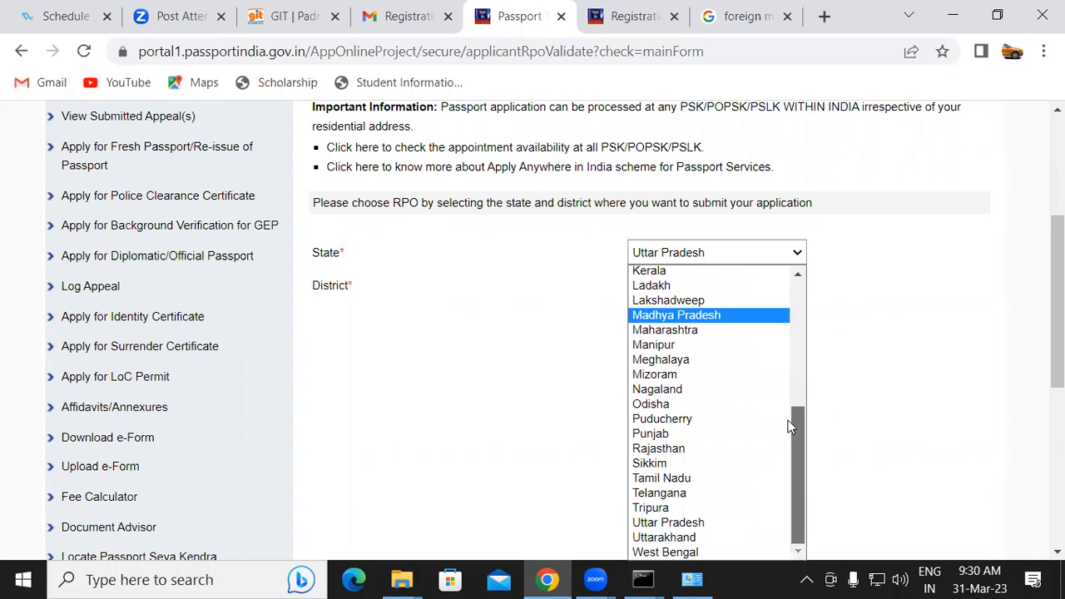
pyautogui.moveTo(790, 423); pyautogui.dragTo(841, 261)
pyautogui.click(857, 280)
# Select Kushi Nagar as the district and submit the RPO selection
pyautogui.click(676, 288)
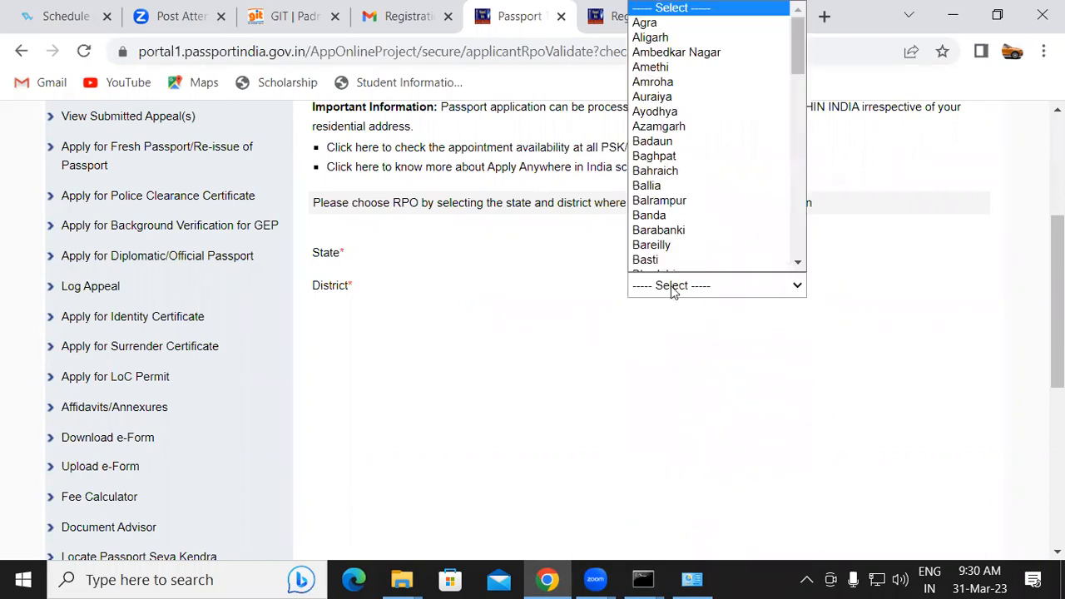
pyautogui.press('k')
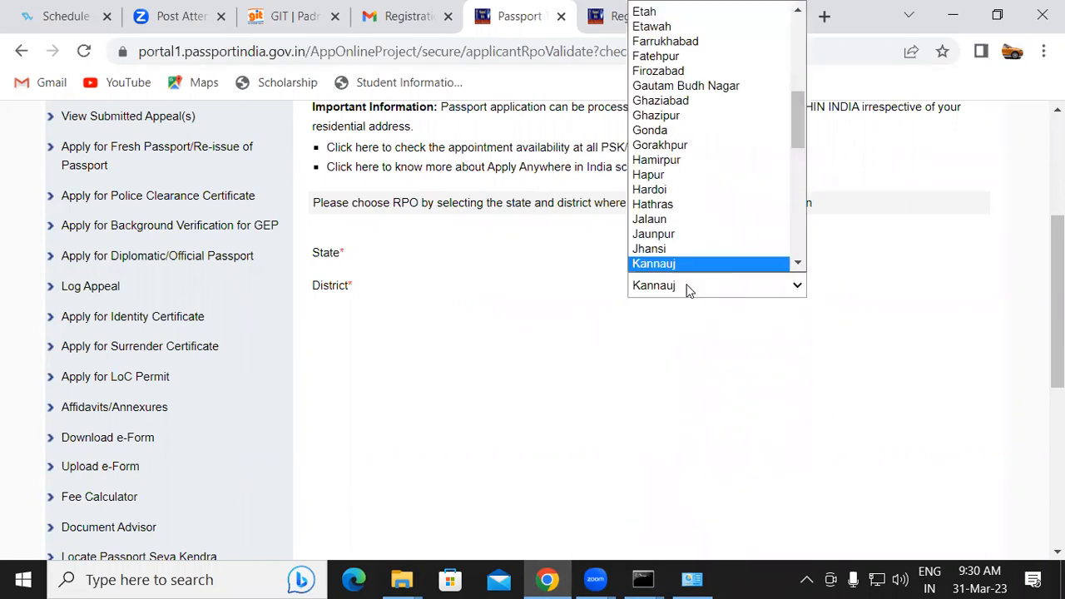
pyautogui.press('Down')
pyautogui.press('Down')
pyautogui.press('Down')
pyautogui.press('Down')
pyautogui.press('Down')
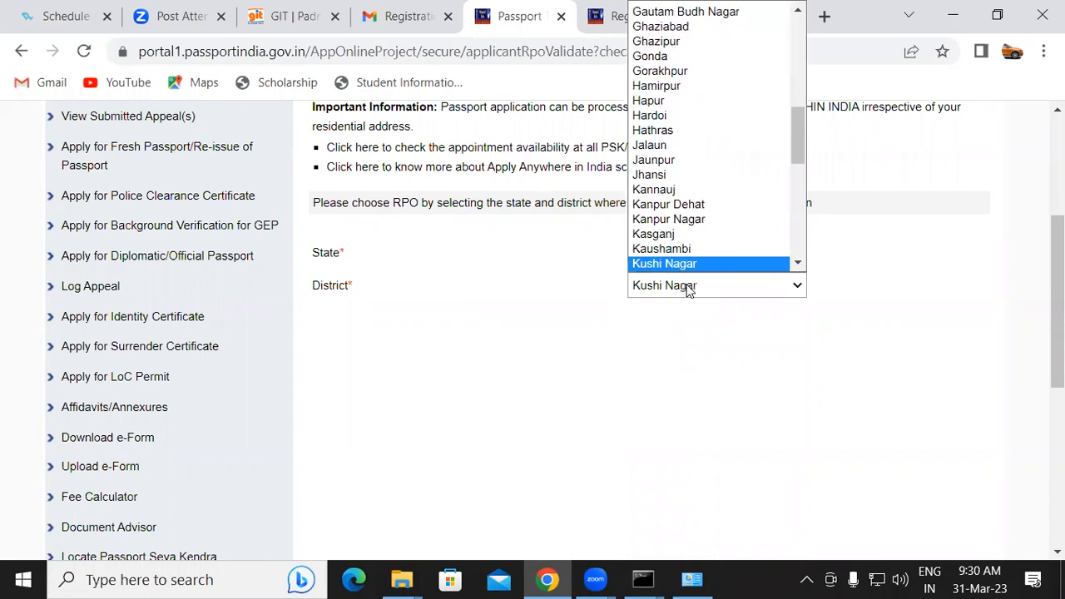
pyautogui.press('Return')
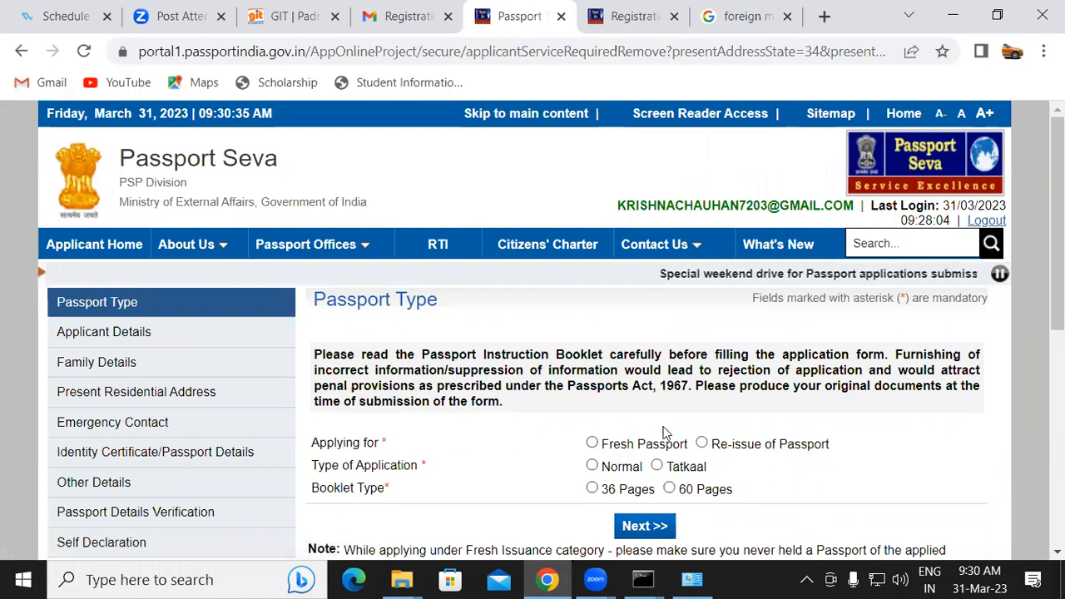
# Choose Fresh Passport, Normal application, and a 36-page booklet, then proceed to the next section
pyautogui.click(592, 443)
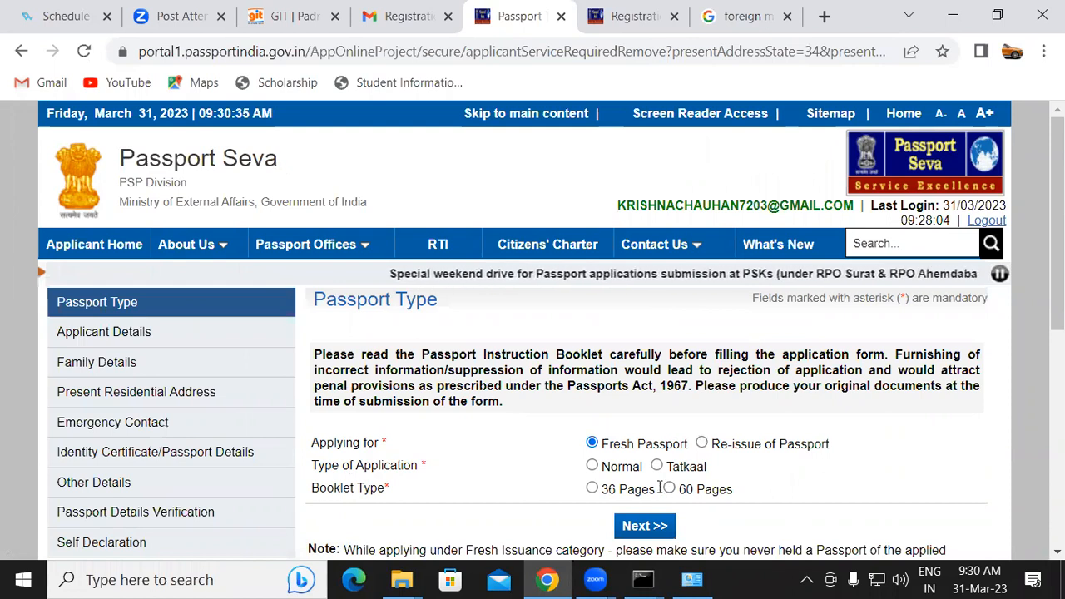
pyautogui.click(591, 465)
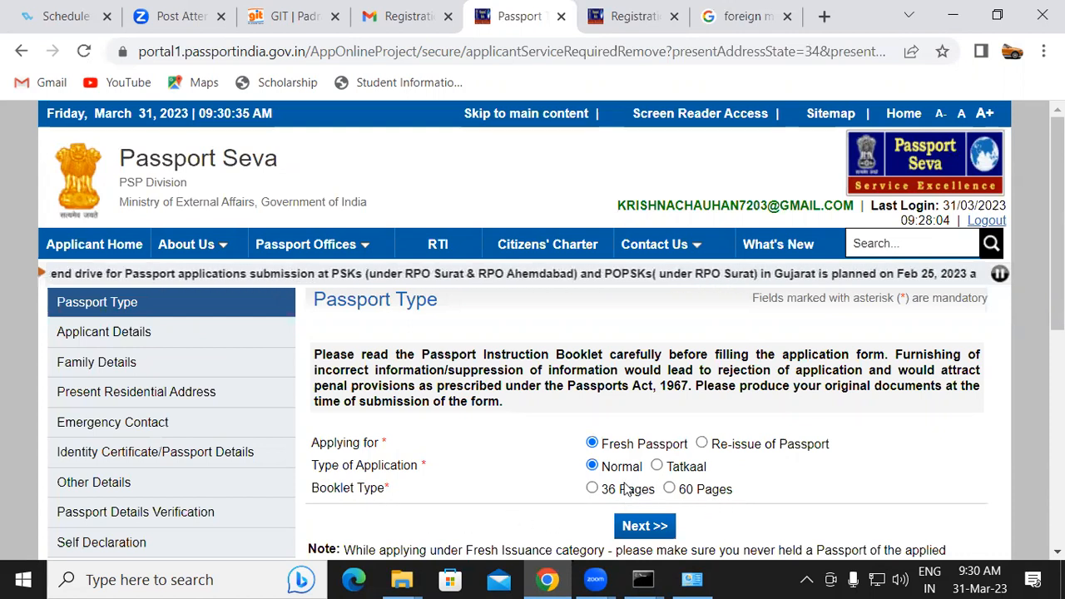
pyautogui.click(593, 491)
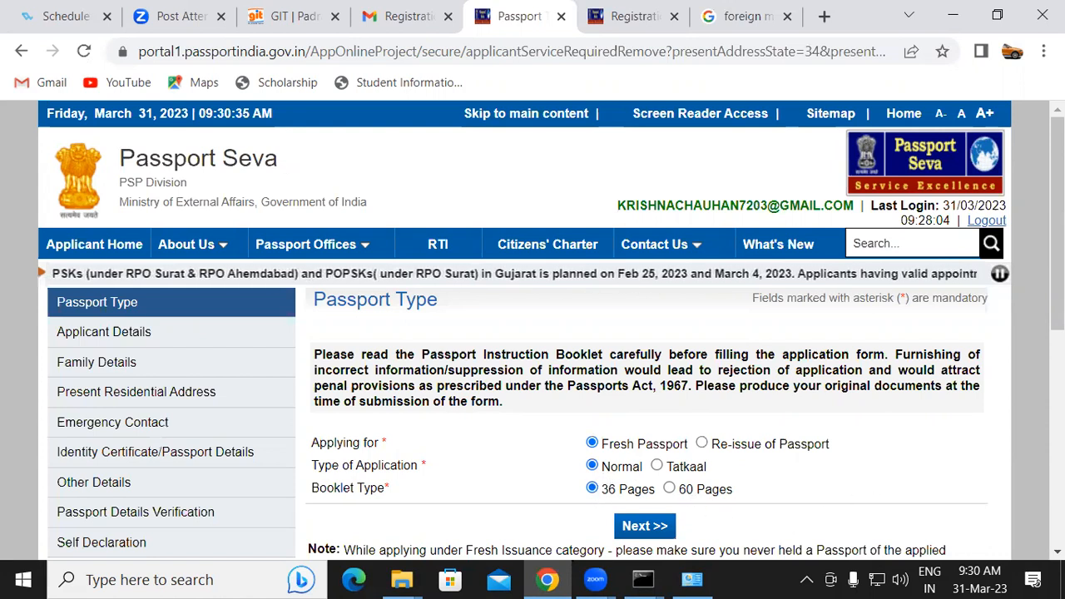
pyautogui.scroll(-3, 648, 374)
pyautogui.click(652, 403)
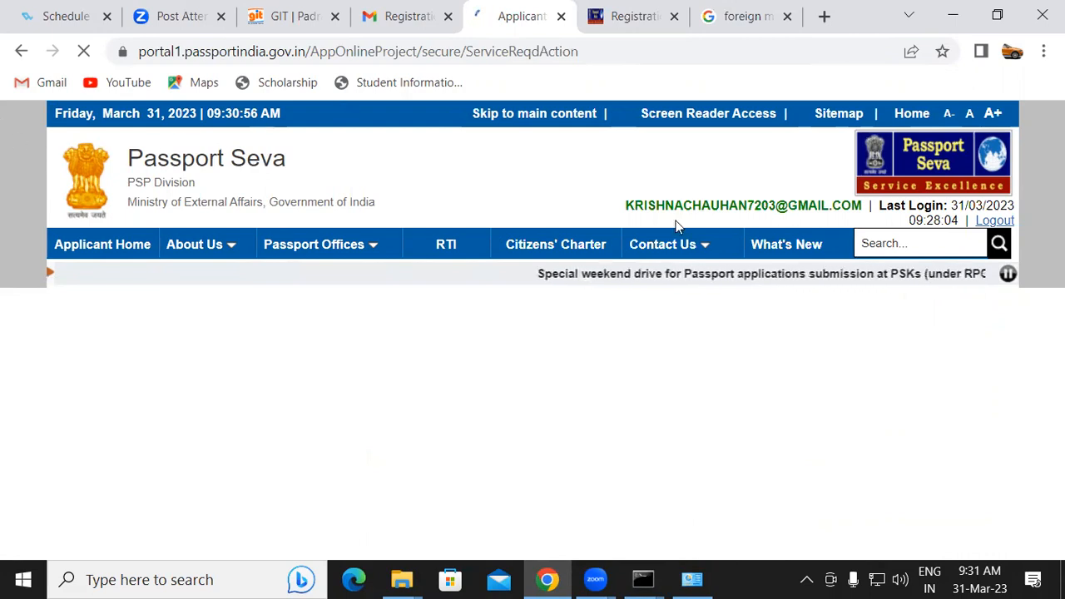
# Enter the applicant's given name and surname in the applicant details form
pyautogui.scroll(-3, 832, 225)
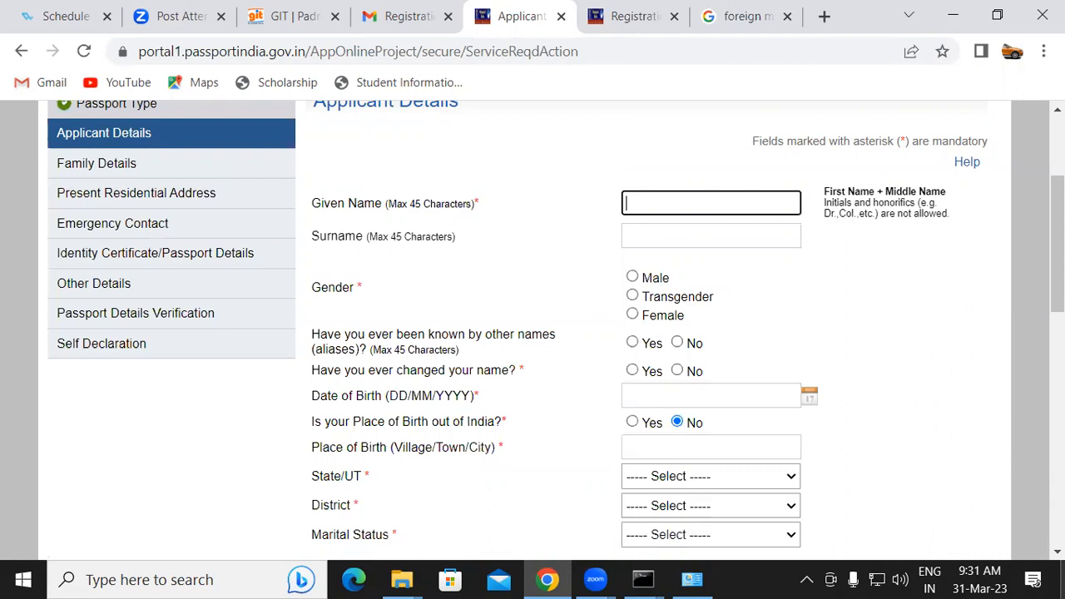
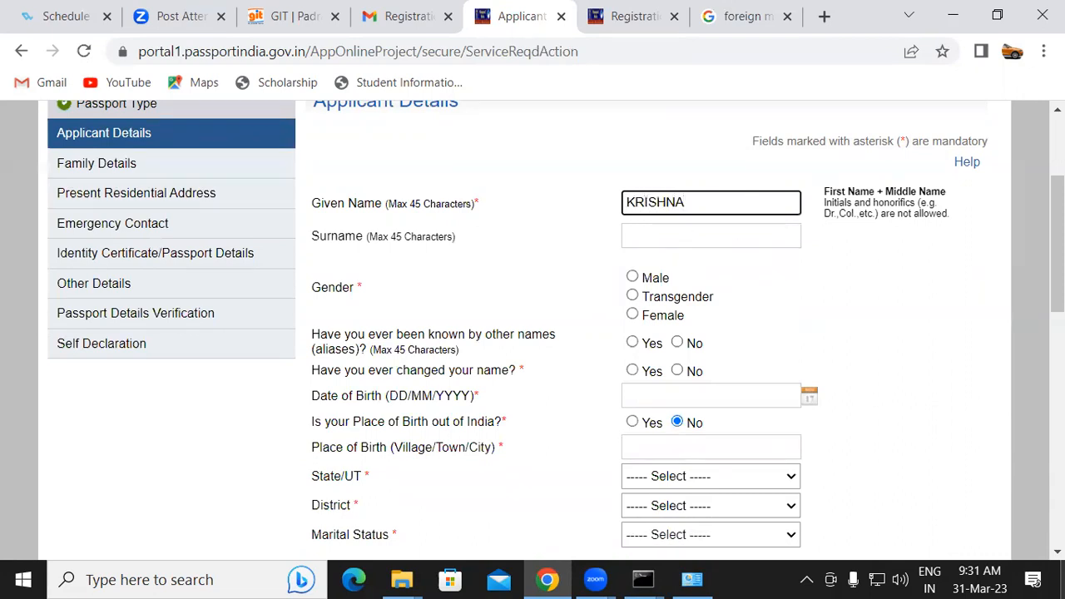
pyautogui.click(667, 236)
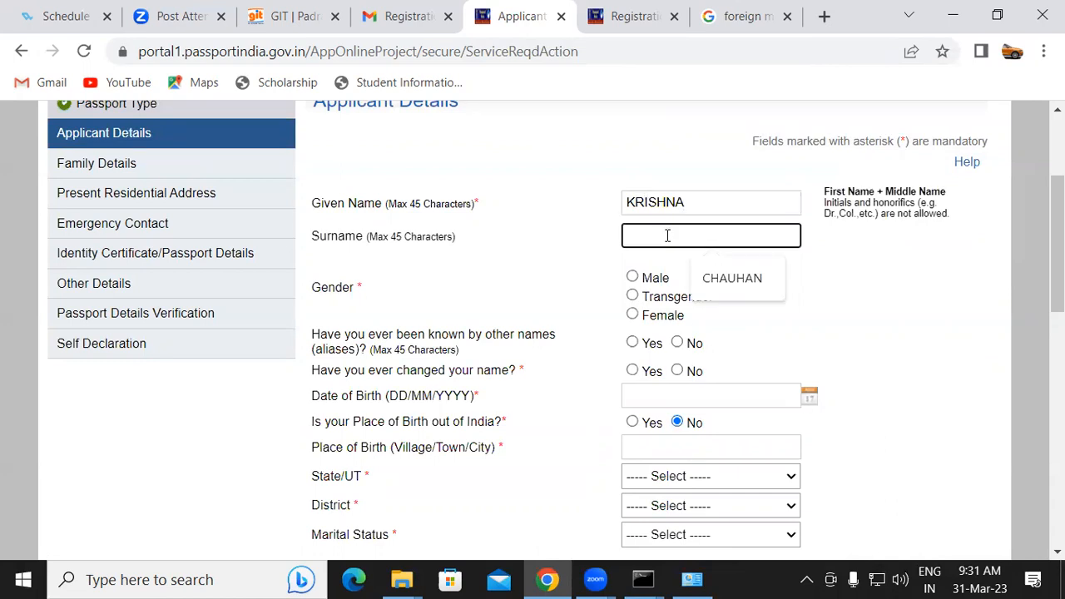
pyautogui.write('N')
pyautogui.click(788, 271)
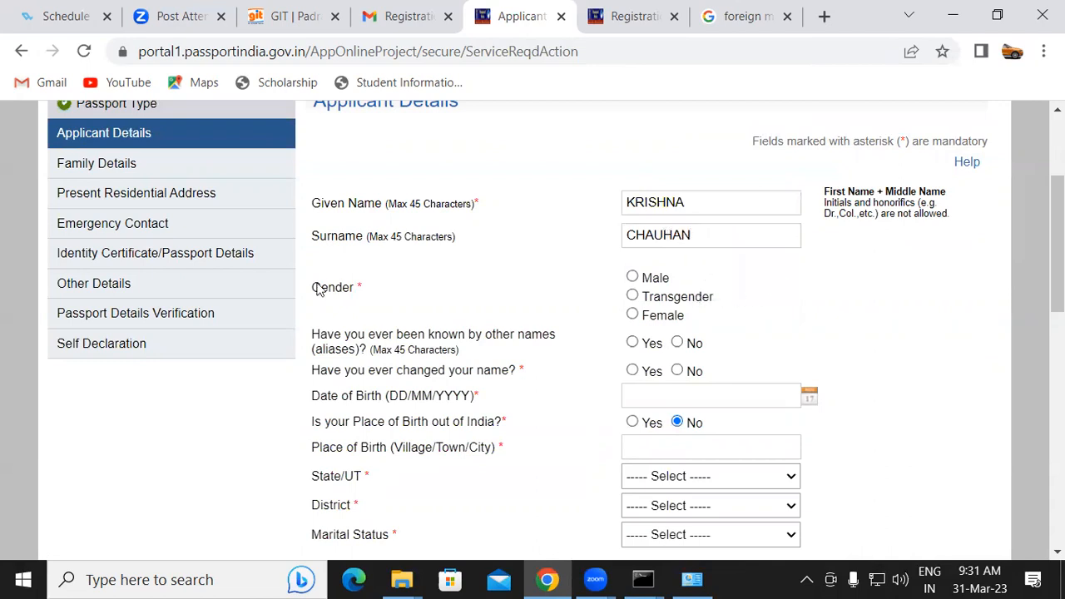
# Select Male as the gender and answer No to both the aliases and name-change questions
pyautogui.click(632, 277)
pyautogui.click(677, 343)
pyautogui.click(677, 371)
# Enter the applicant's date of birth using the calendar picker's year, month and day
pyautogui.click(809, 398)
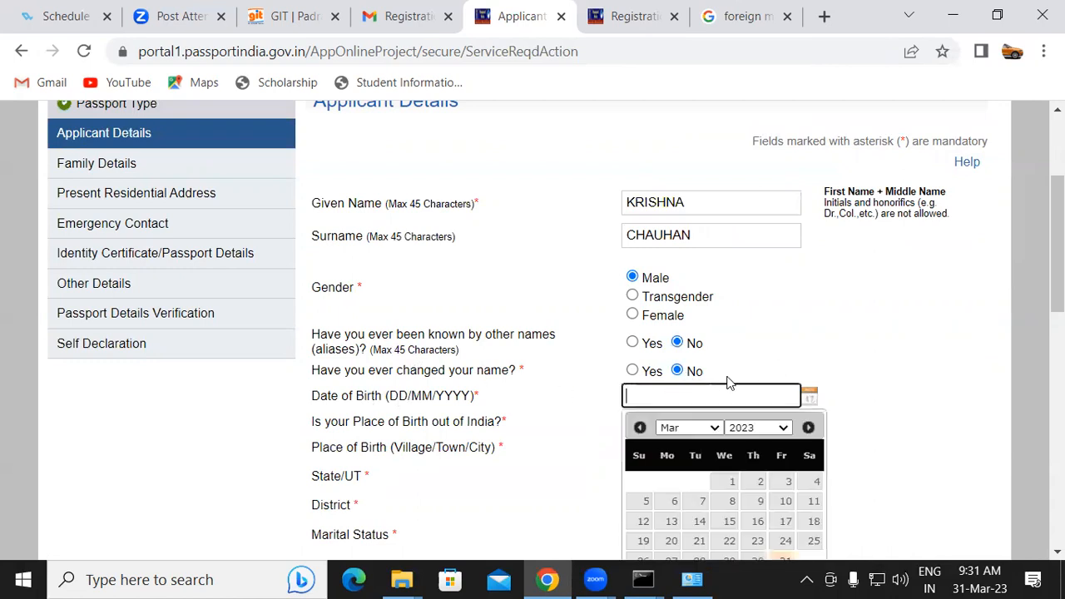
pyautogui.click(761, 428)
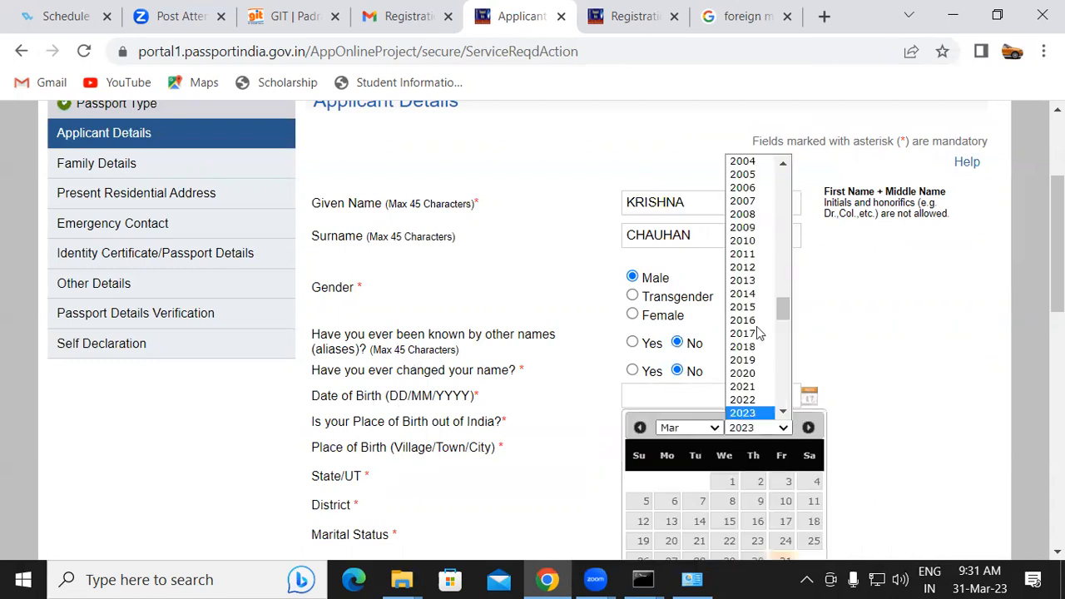
pyautogui.click(762, 161)
pyautogui.click(696, 429)
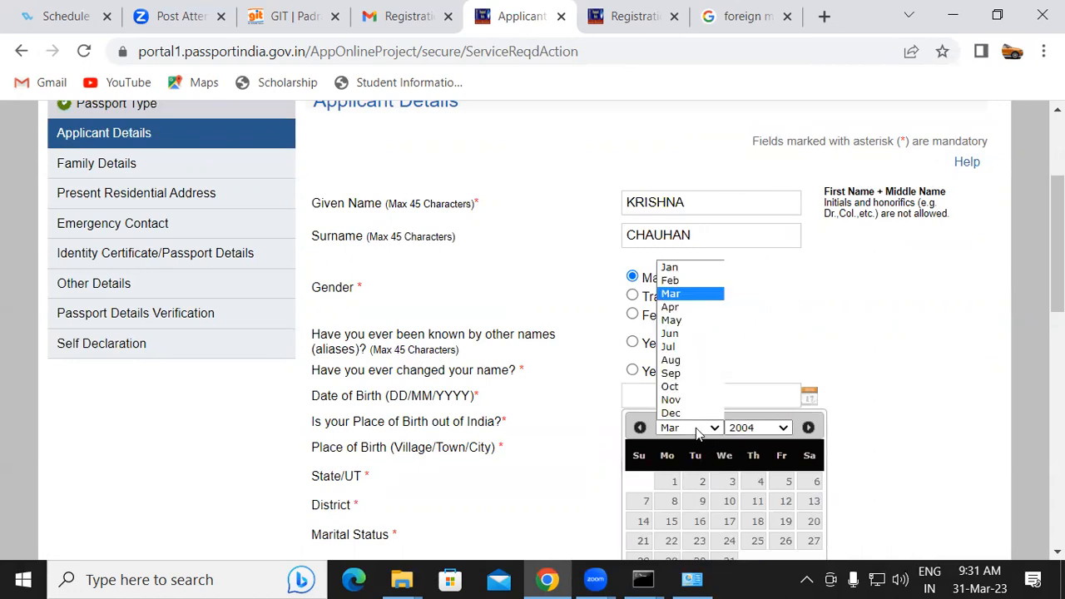
pyautogui.click(676, 386)
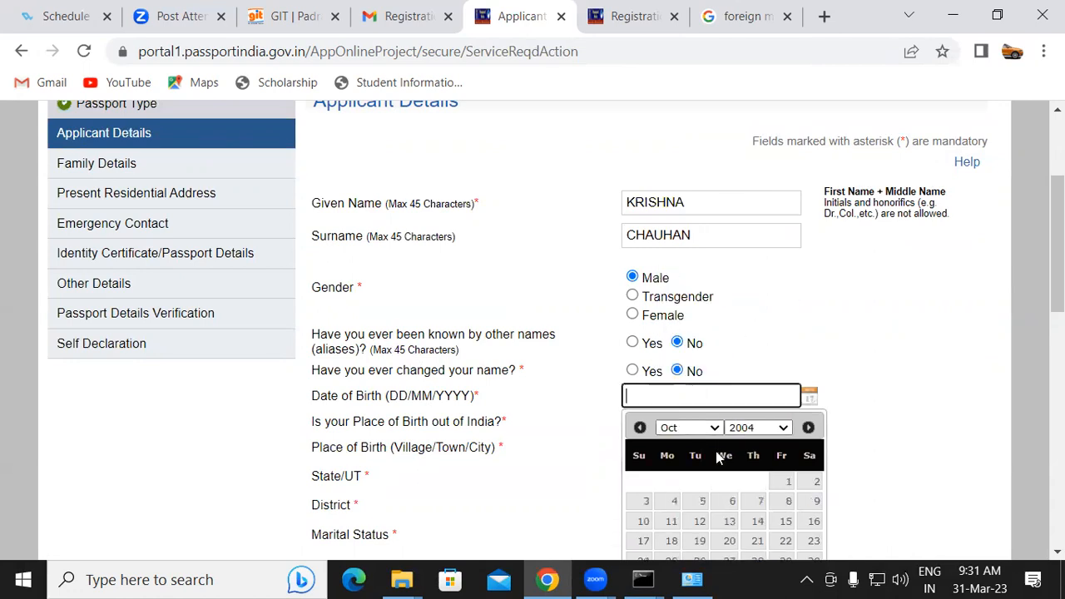
pyautogui.scroll(-1, 719, 457)
pyautogui.click(727, 426)
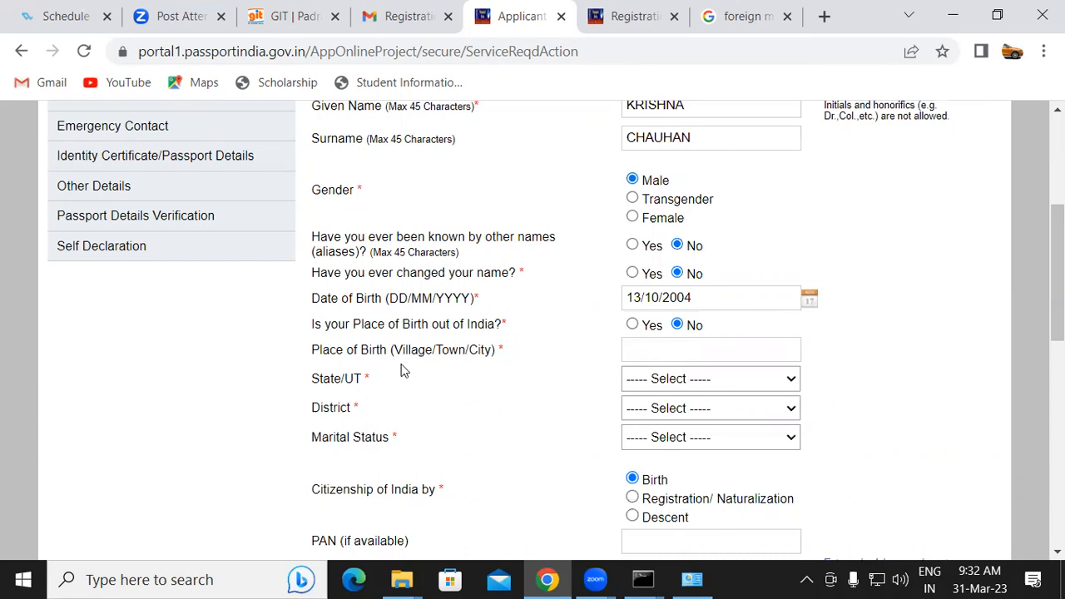
# Enter the applicant's village as the place of birth and select Uttar Pradesh as the state
pyautogui.click(662, 358)
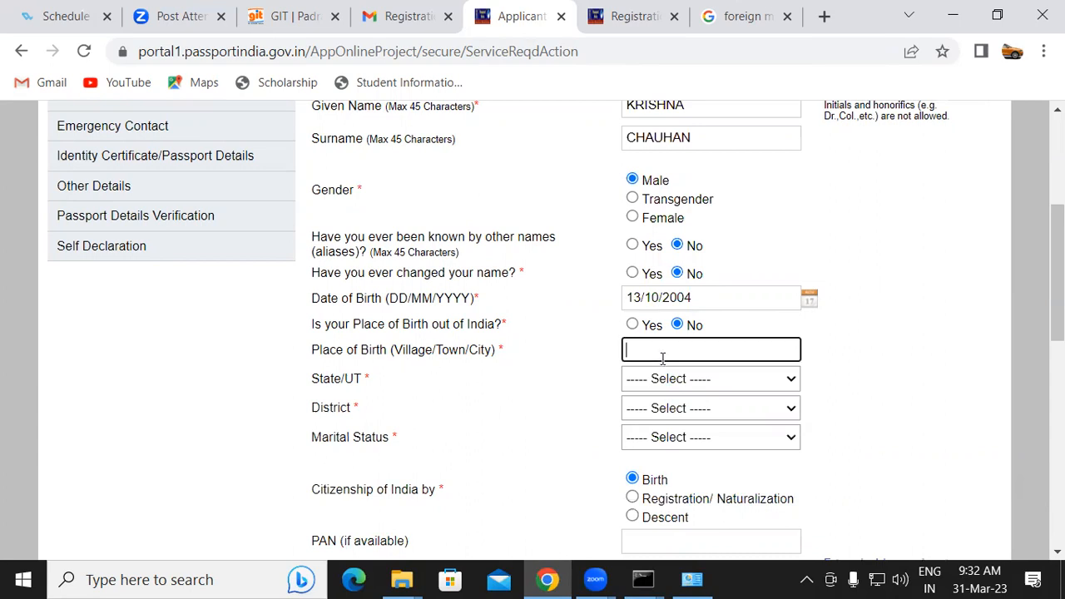
pyautogui.write('SOHRAUNA')
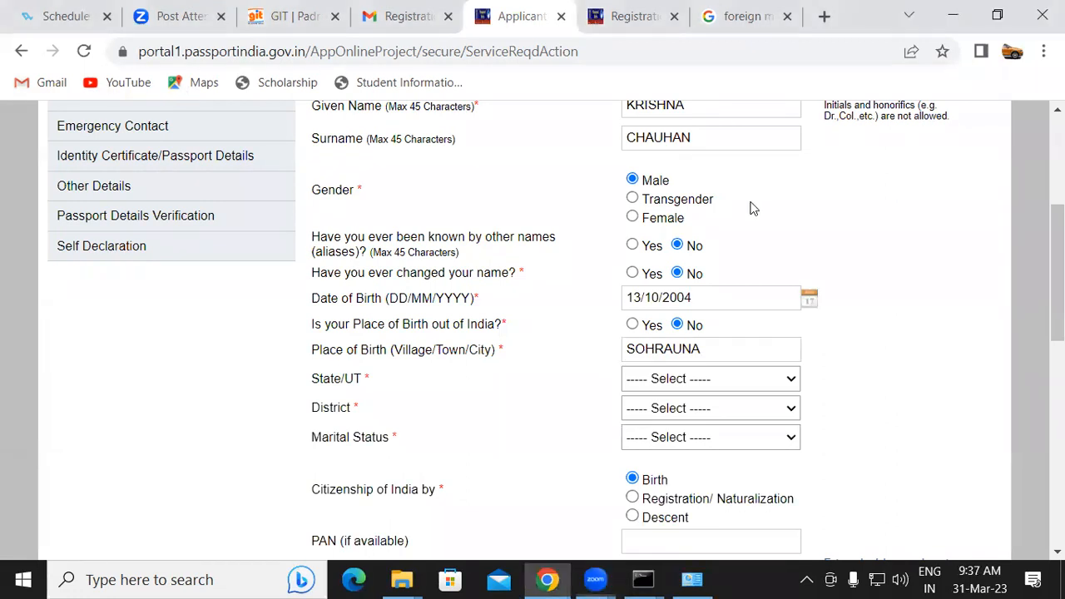
pyautogui.scroll(-2, 1056, 274)
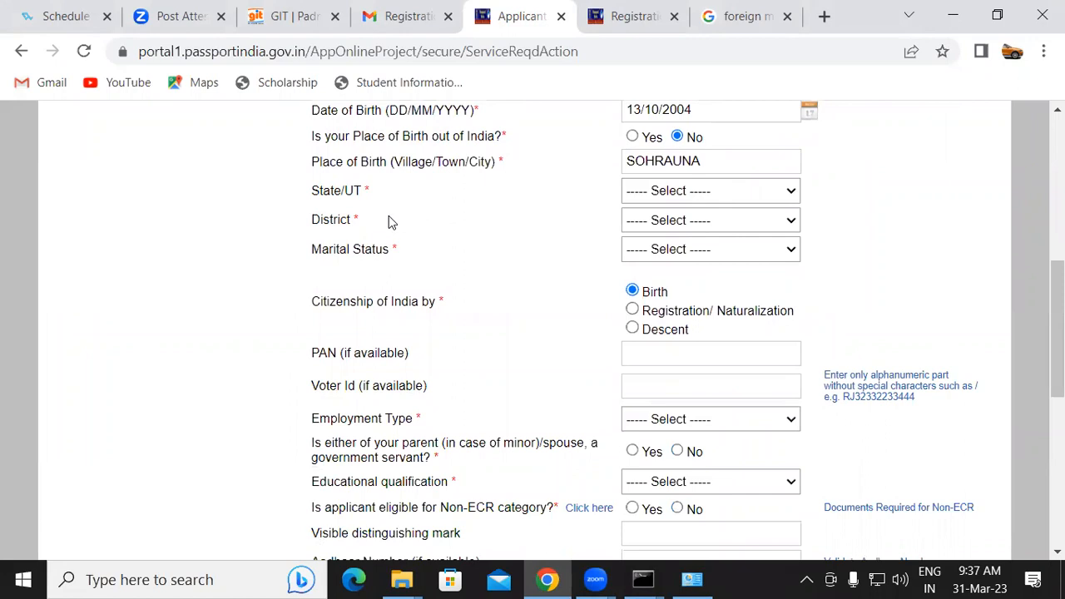
pyautogui.click(646, 195)
pyautogui.press('u')
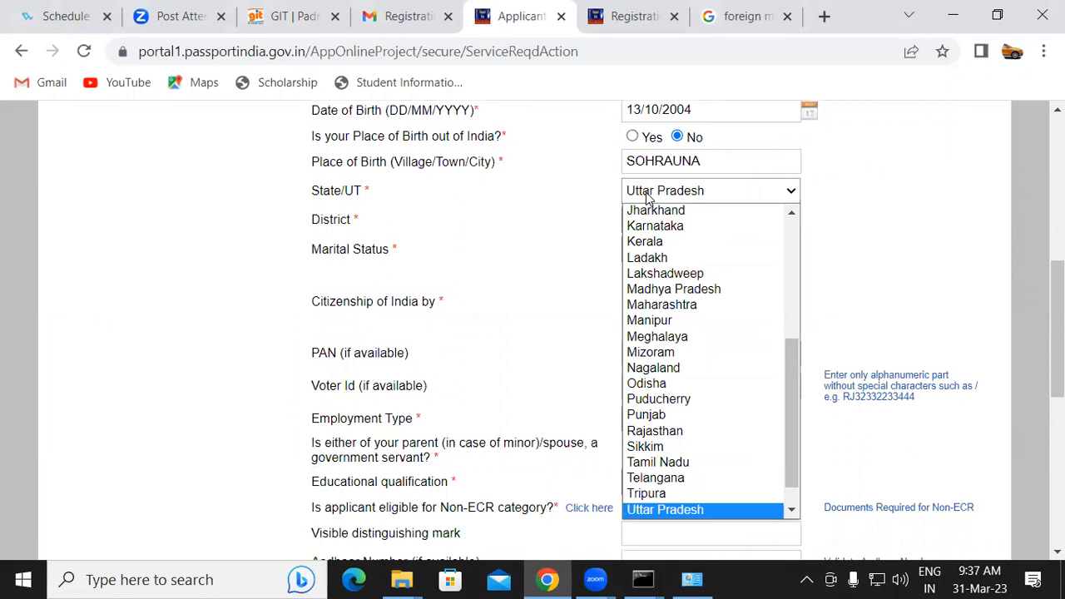
pyautogui.press('Return')
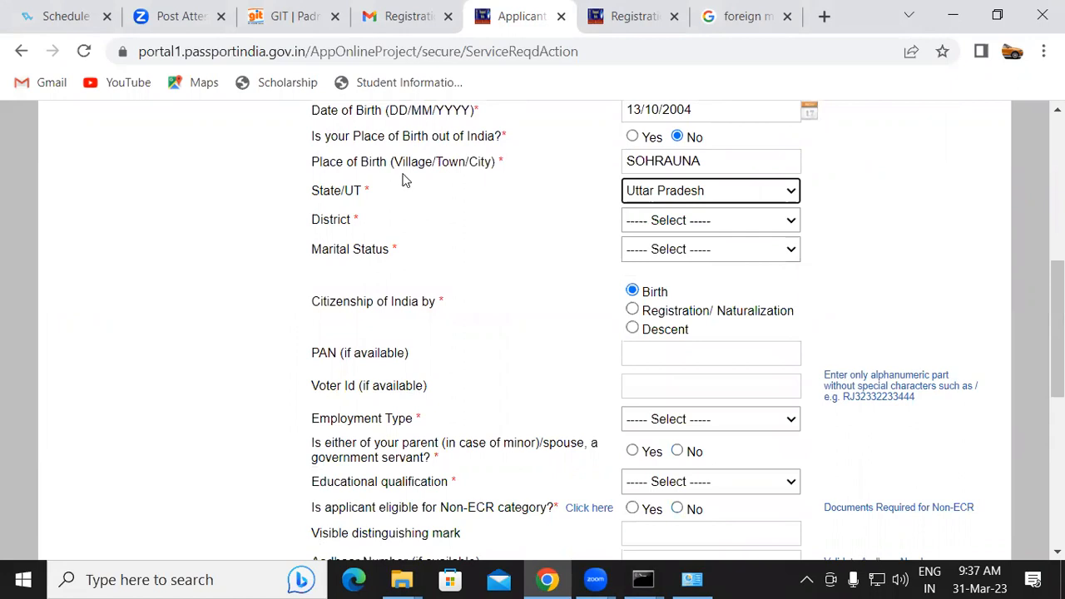
# Select Kushi Nagar as the district of birth
pyautogui.click(665, 226)
pyautogui.press('k')
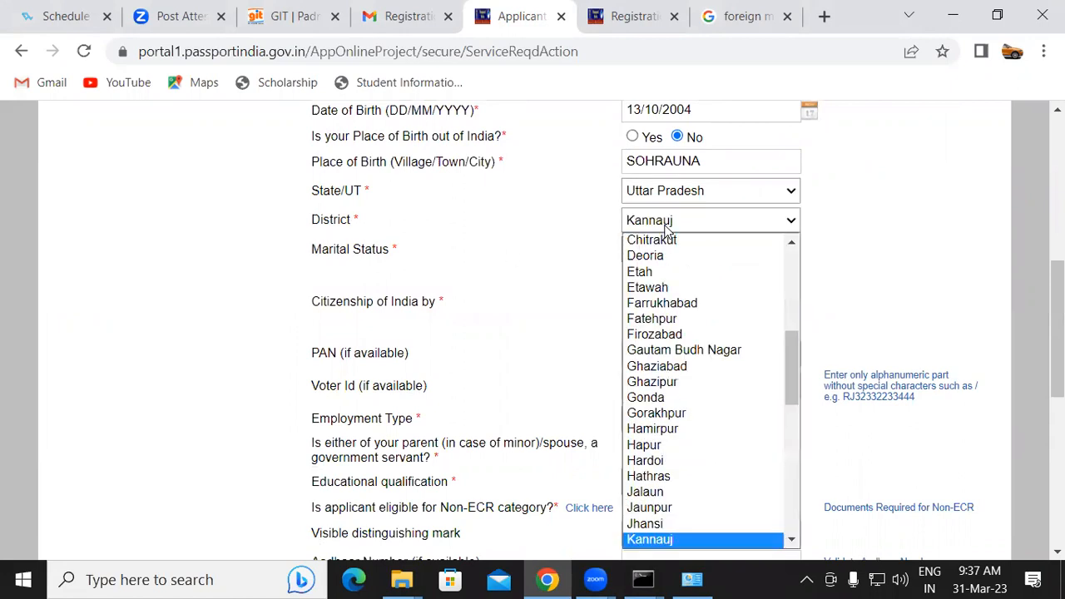
pyautogui.press('Down')
pyautogui.press('Down')
pyautogui.press('Down')
pyautogui.press('Down')
pyautogui.press('Down')
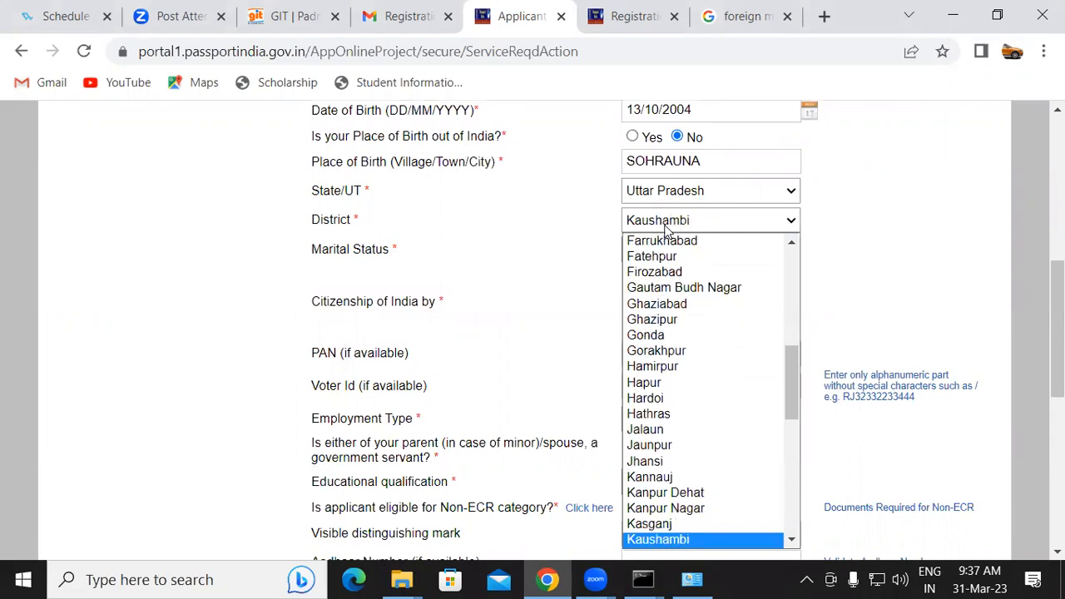
pyautogui.press('Return')
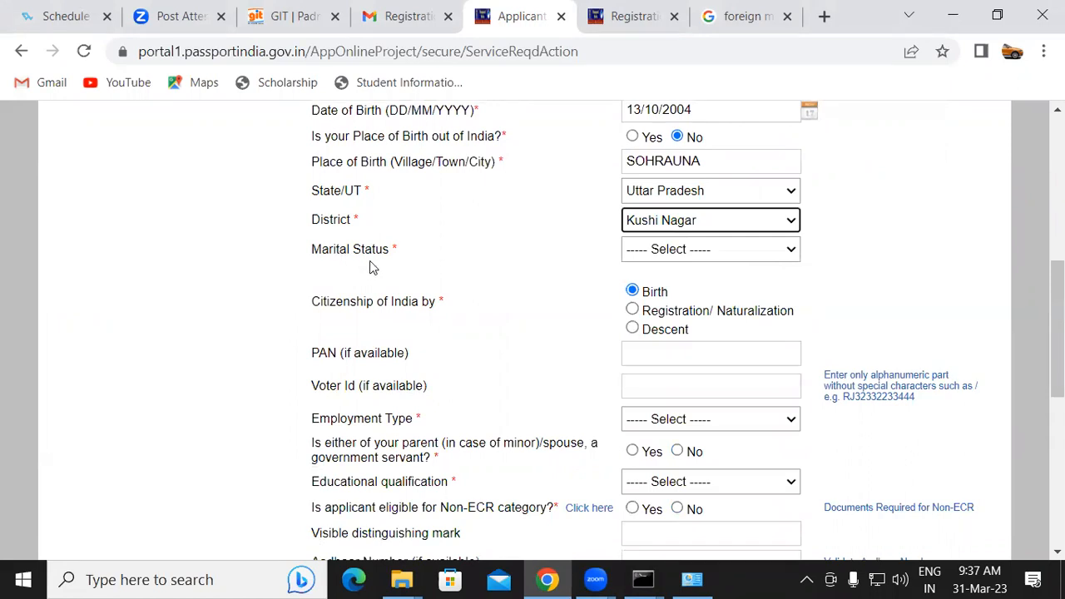
# Set the marital status to Single
pyautogui.click(674, 251)
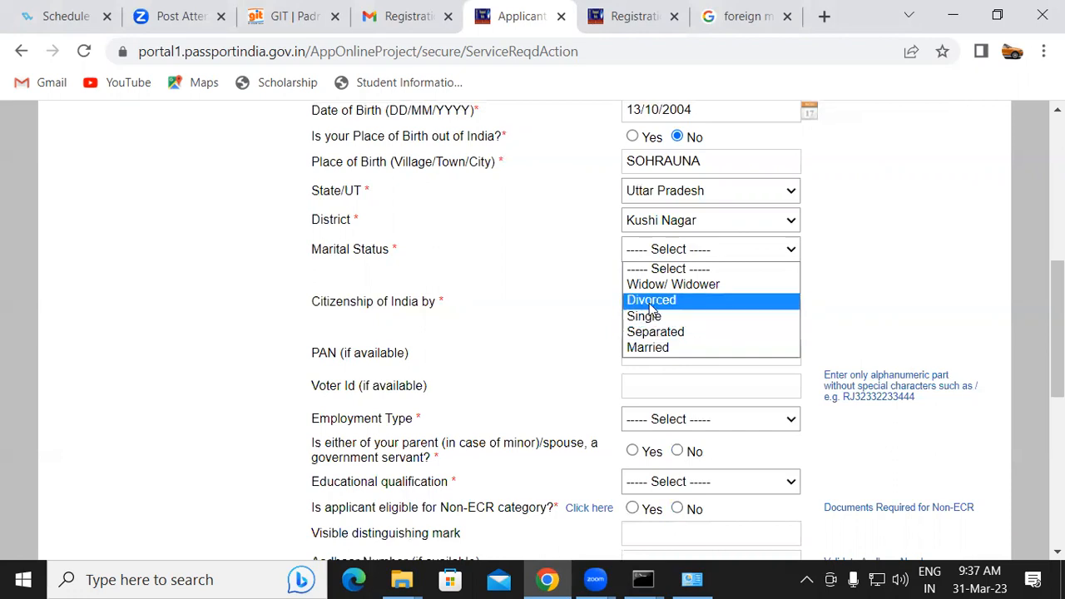
pyautogui.click(654, 331)
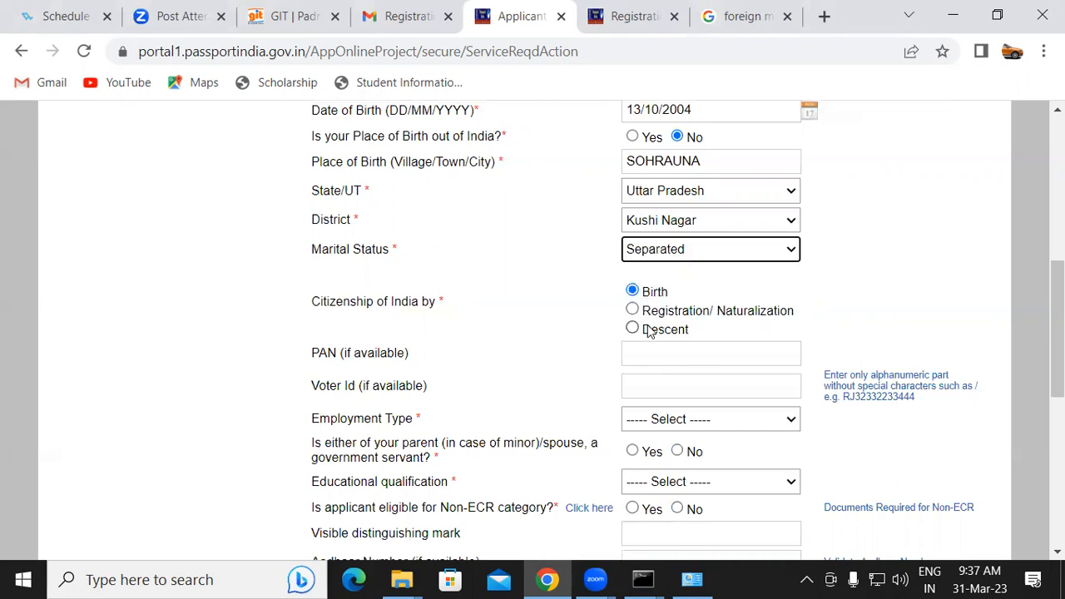
pyautogui.click(674, 252)
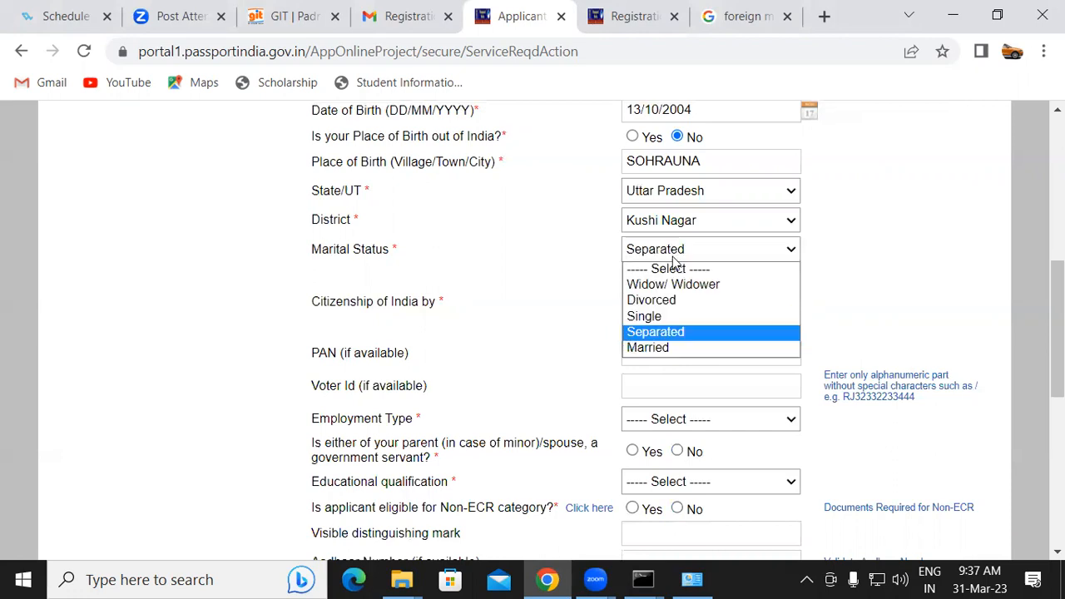
pyautogui.click(647, 316)
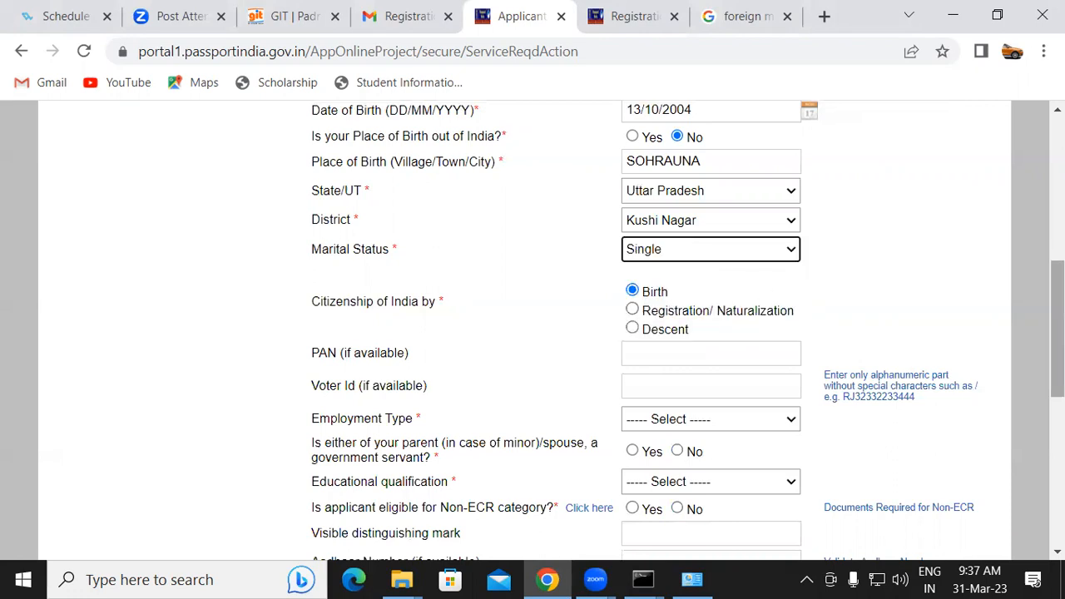
pyautogui.scroll(-2, 1057, 329)
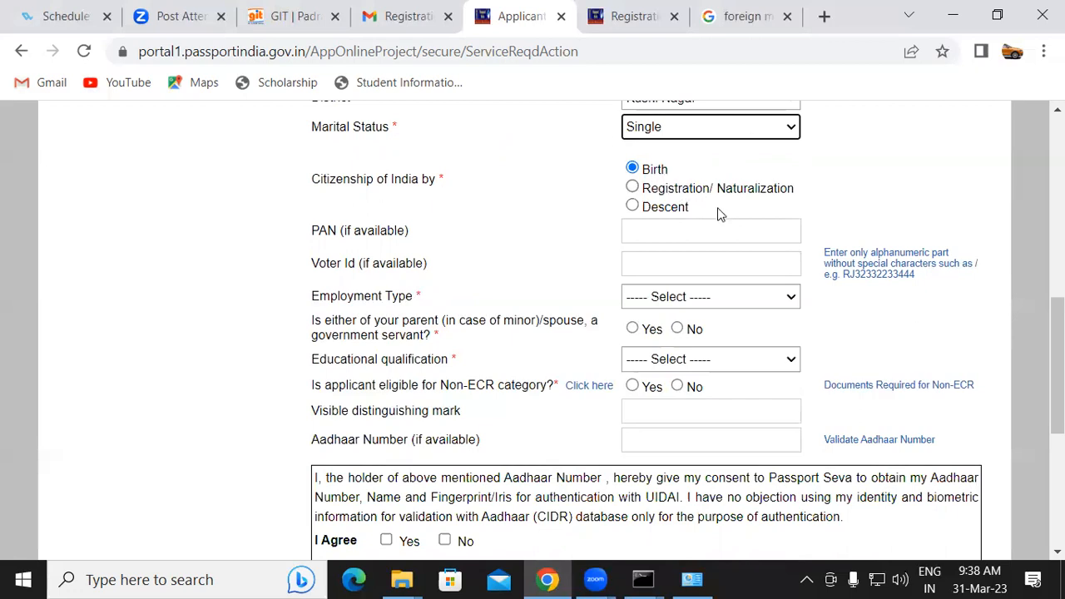
pyautogui.click(678, 232)
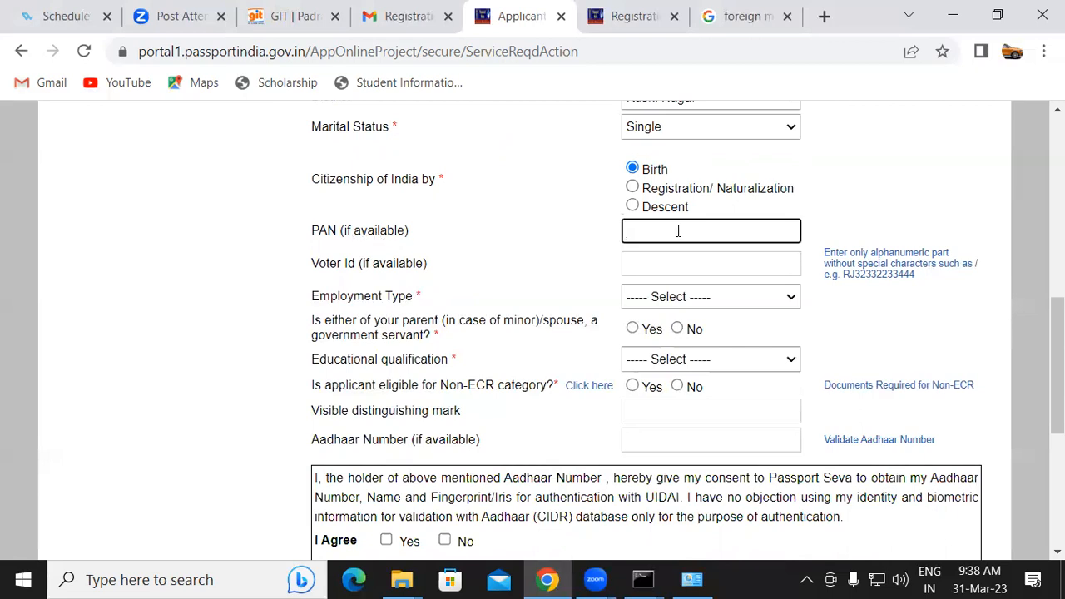
pyautogui.click(644, 261)
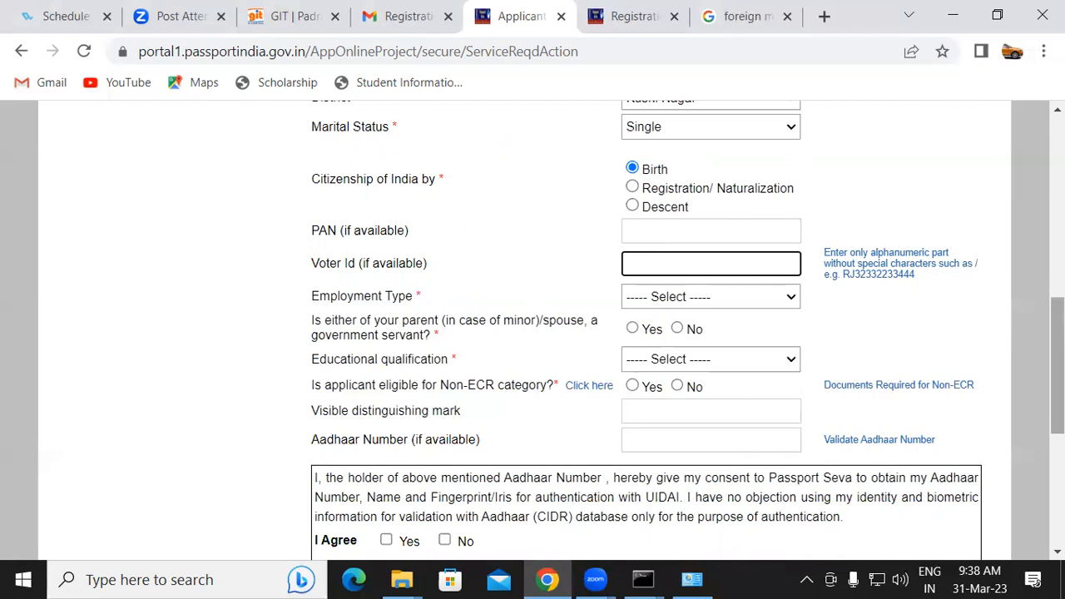
pyautogui.scroll(-3, 732, 283)
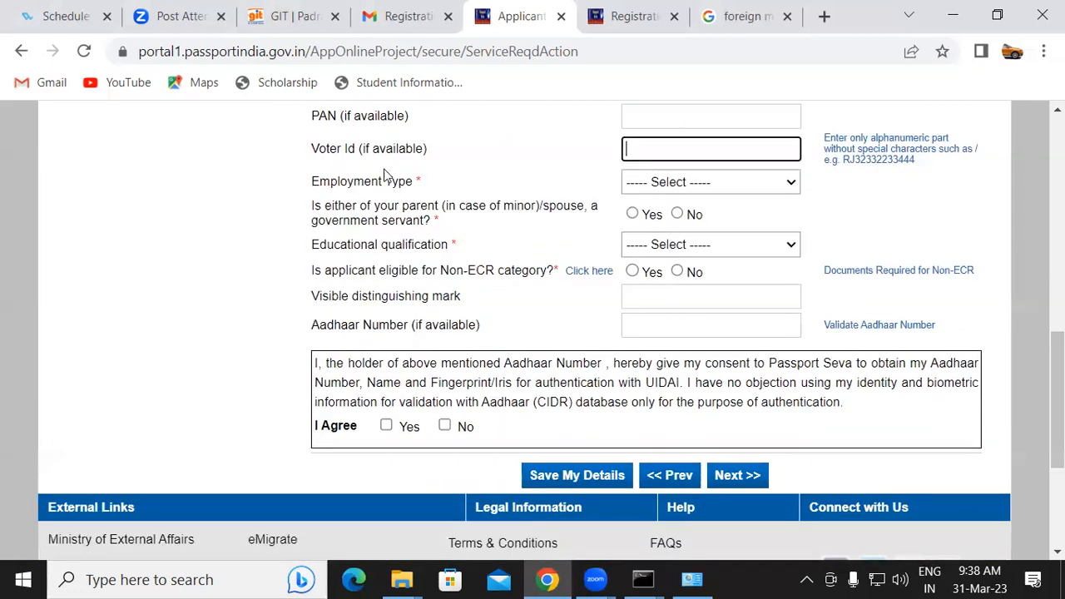
# Set the employment type to Student
pyautogui.click(642, 185)
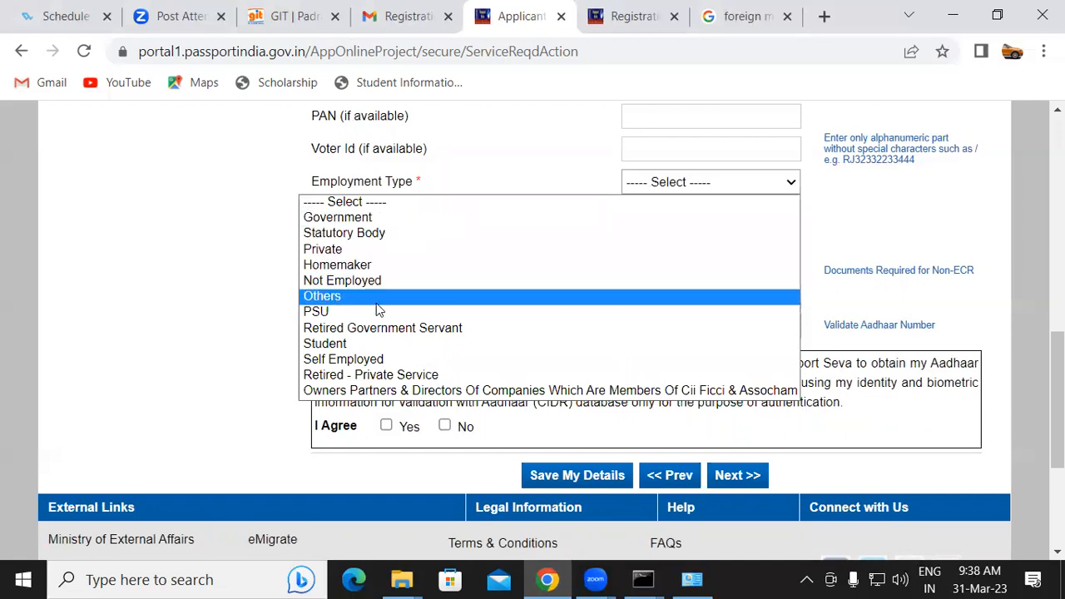
pyautogui.click(383, 347)
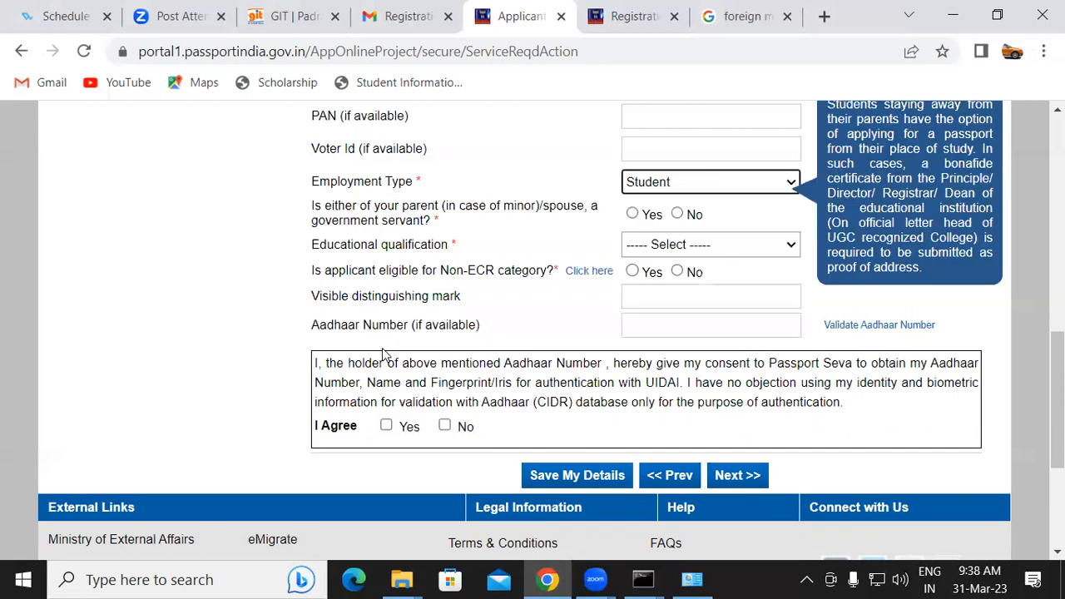
pyautogui.click(711, 193)
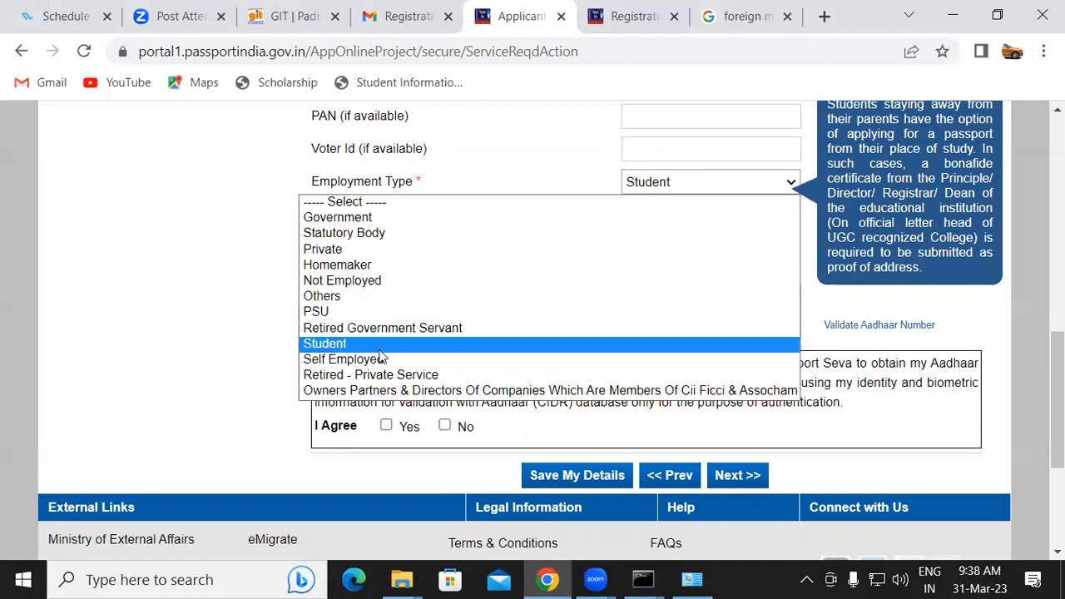
pyautogui.click(363, 249)
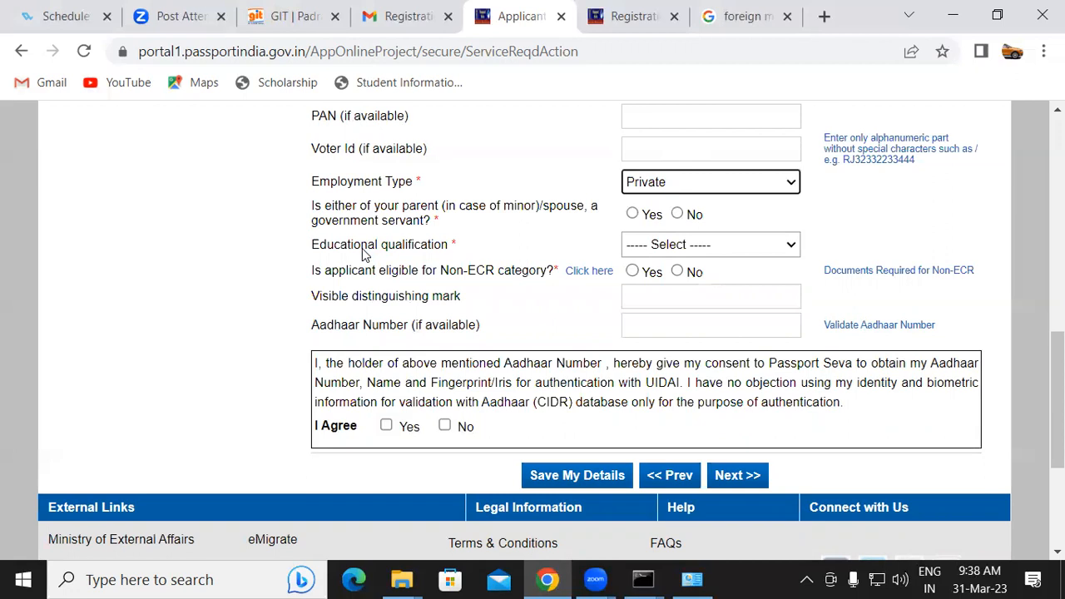
pyautogui.click(754, 181)
pyautogui.click(326, 343)
pyautogui.moveTo(566, 193)
pyautogui.mouseDown()
pyautogui.moveTo(540, 201)
pyautogui.moveTo(575, 221)
pyautogui.moveTo(595, 191)
pyautogui.moveTo(545, 178)
pyautogui.moveTo(543, 190)
pyautogui.moveTo(483, 193)
pyautogui.mouseUp()
pyautogui.moveTo(376, 198)
pyautogui.mouseDown()
pyautogui.moveTo(178, 197)
pyautogui.moveTo(182, 177)
pyautogui.moveTo(200, 220)
pyautogui.mouseUp()
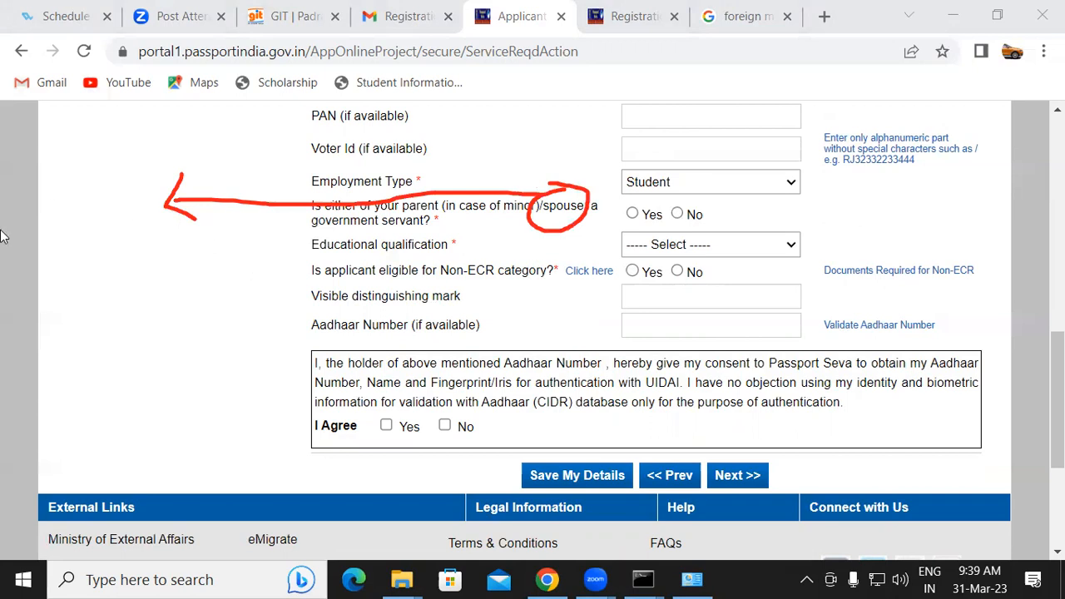
pyautogui.moveTo(101, 246)
pyautogui.mouseDown()
pyautogui.moveTo(100, 303)
pyautogui.moveTo(102, 250)
pyautogui.moveTo(126, 280)
pyautogui.moveTo(125, 265)
pyautogui.moveTo(209, 262)
pyautogui.mouseUp()
pyautogui.click(136, 262)
pyautogui.moveTo(209, 263)
pyautogui.mouseDown()
pyautogui.moveTo(197, 270)
pyautogui.moveTo(230, 271)
pyautogui.moveTo(247, 241)
pyautogui.moveTo(247, 268)
pyautogui.moveTo(247, 254)
pyautogui.moveTo(155, 326)
pyautogui.moveTo(116, 333)
pyautogui.moveTo(84, 366)
pyautogui.moveTo(88, 328)
pyautogui.moveTo(107, 358)
pyautogui.moveTo(125, 350)
pyautogui.mouseUp()
pyautogui.click(240, 277)
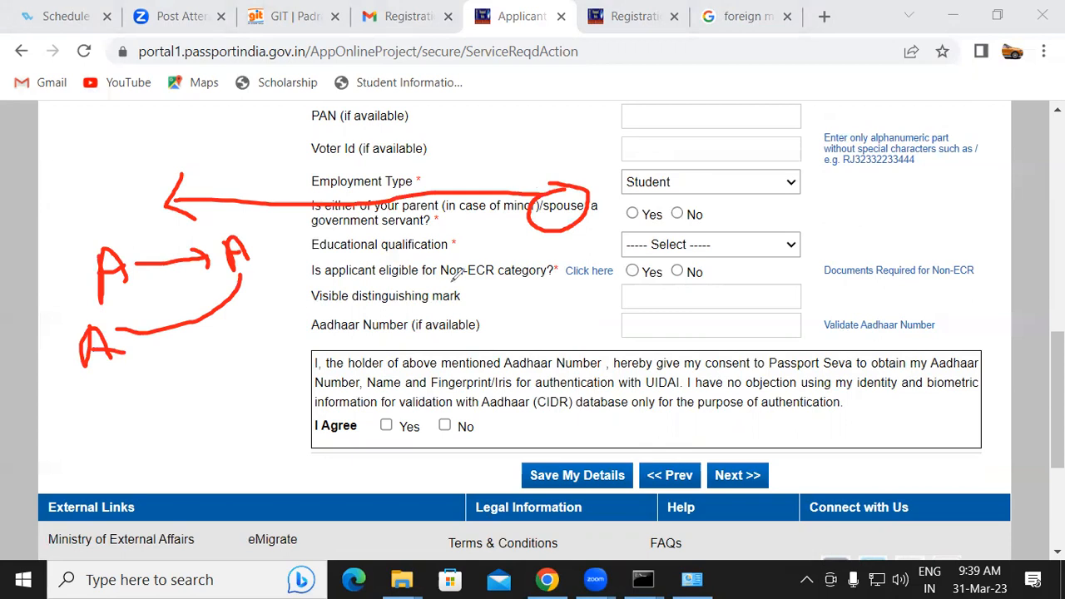
pyautogui.moveTo(543, 218); pyautogui.dragTo(594, 192)
pyautogui.click(325, 80)
pyautogui.moveTo(514, 181)
pyautogui.mouseDown()
pyautogui.moveTo(603, 210)
pyautogui.moveTo(96, 155)
pyautogui.moveTo(211, 296)
pyautogui.moveTo(162, 221)
pyautogui.moveTo(133, 323)
pyautogui.moveTo(108, 350)
pyautogui.mouseUp()
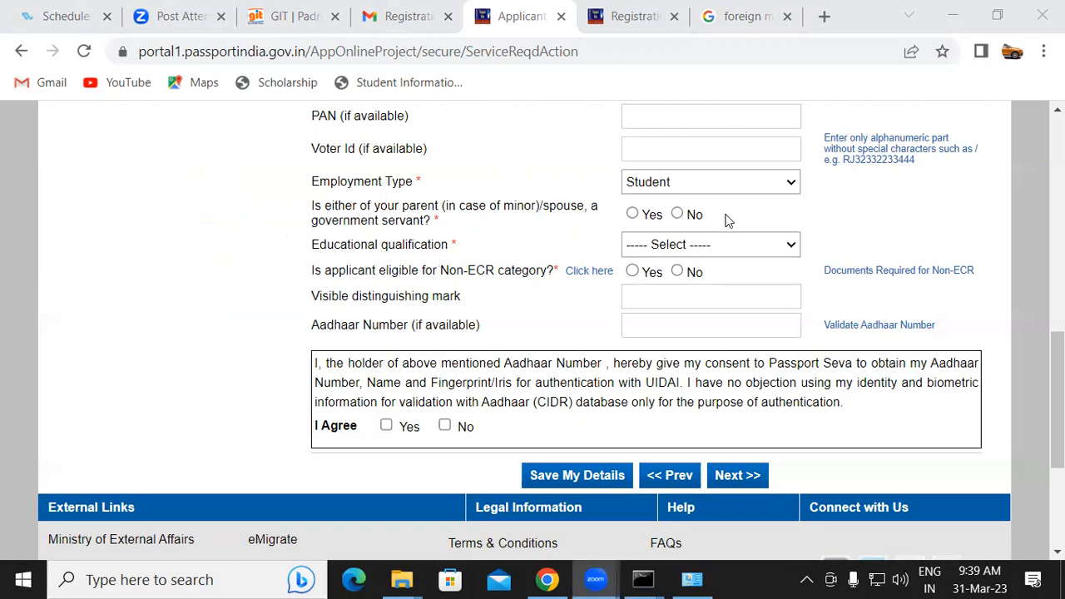
# Answer No to the parent/spouse government servant question and set educational qualification to 10th Pass And Above
pyautogui.click(677, 219)
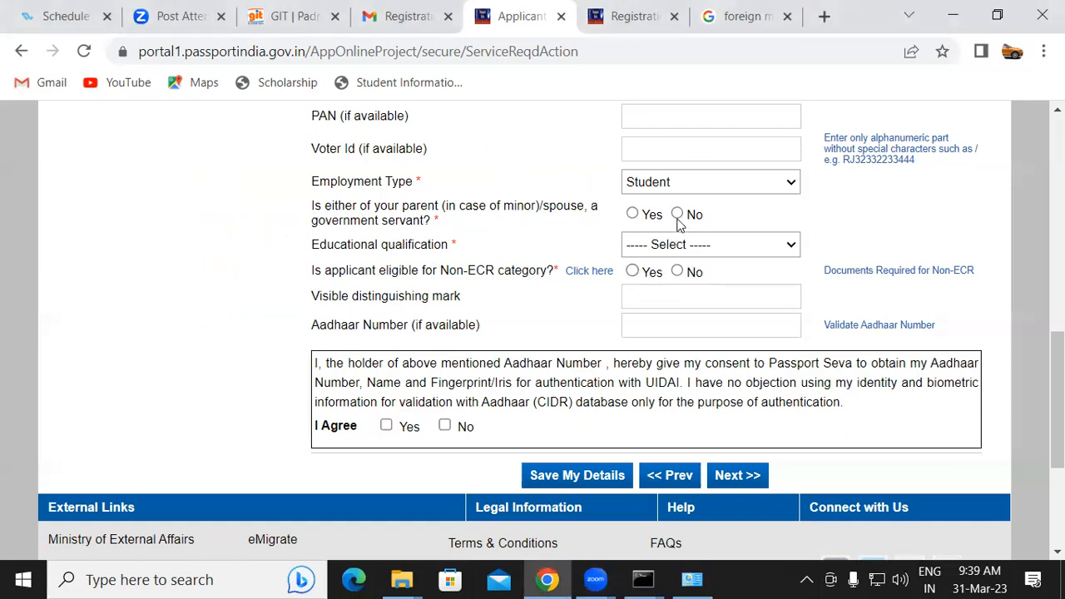
pyautogui.click(677, 215)
pyautogui.click(686, 248)
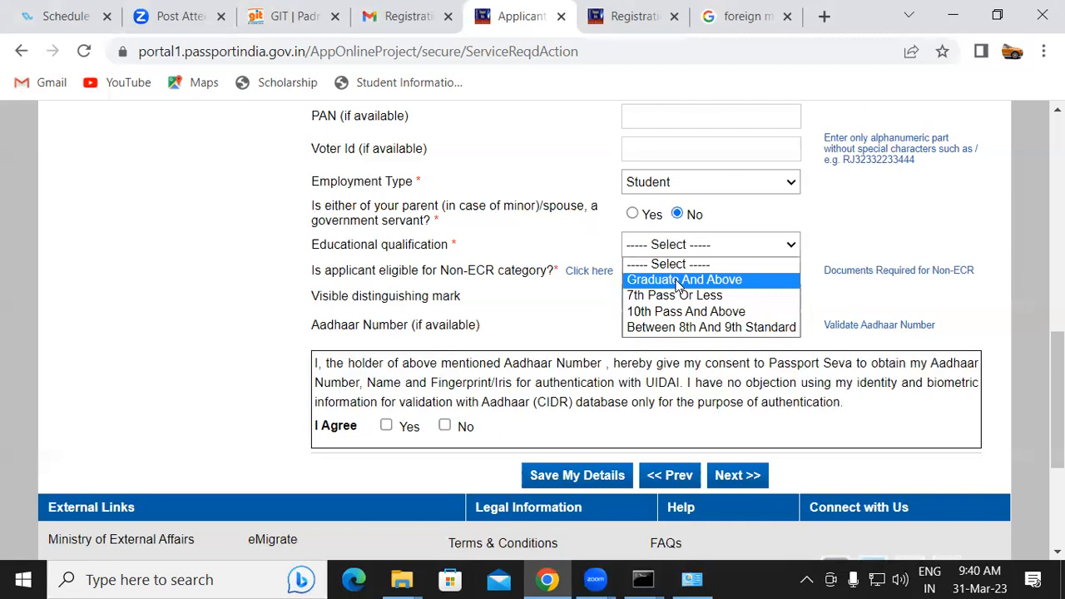
pyautogui.click(674, 313)
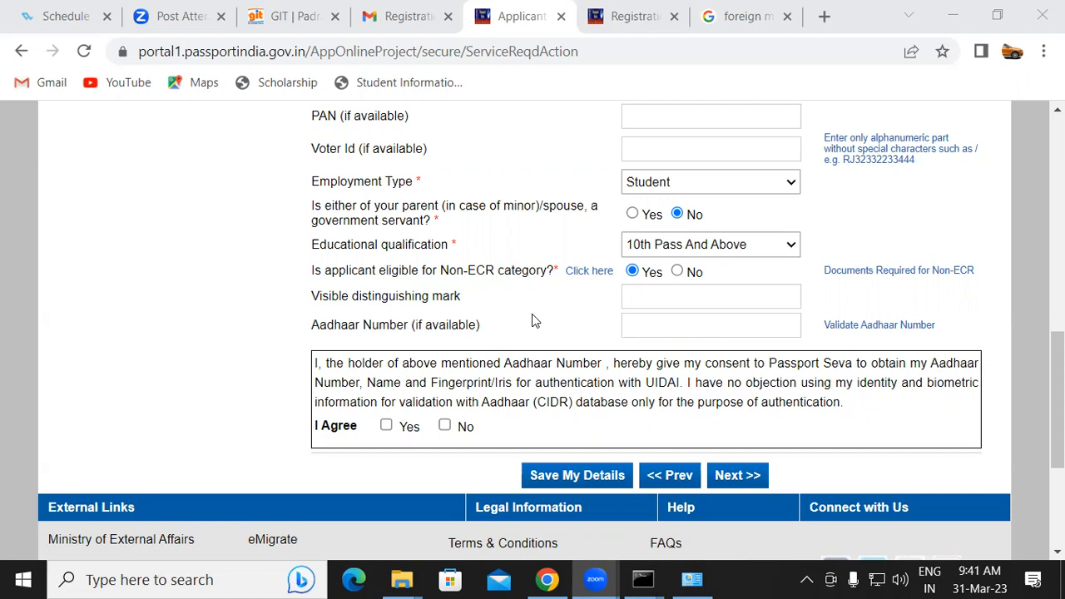
# Agree to the Aadhaar consent statement and save the applicant details
pyautogui.click(694, 323)
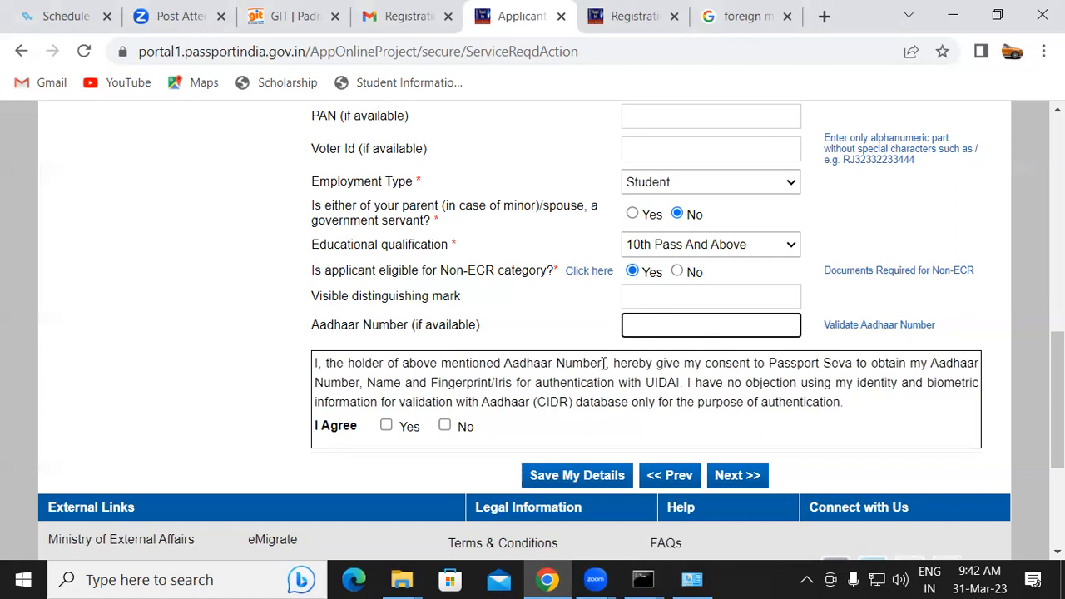
pyautogui.click(386, 425)
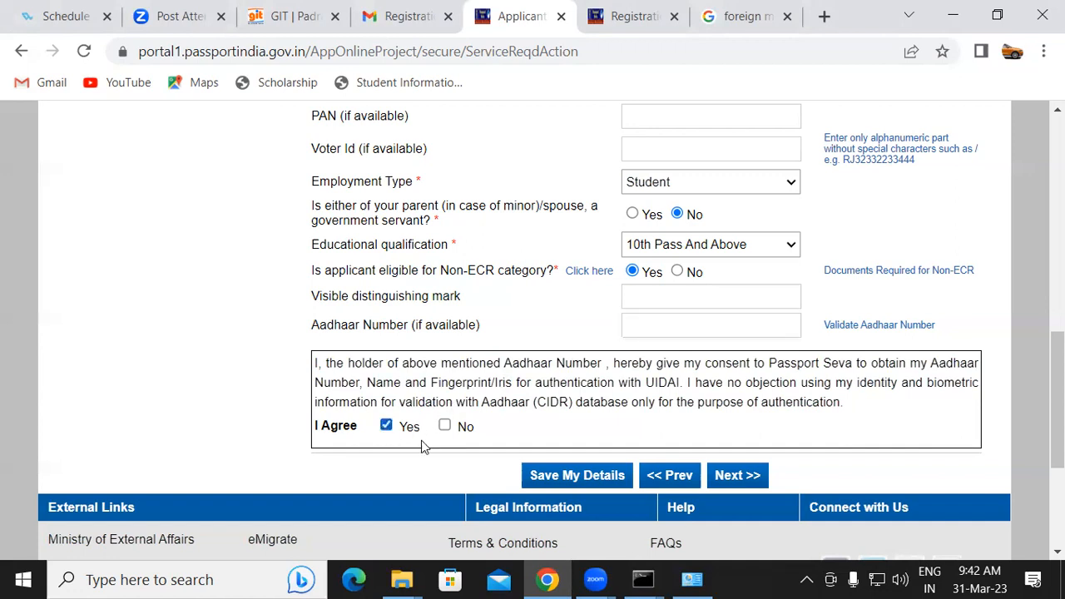
pyautogui.click(599, 474)
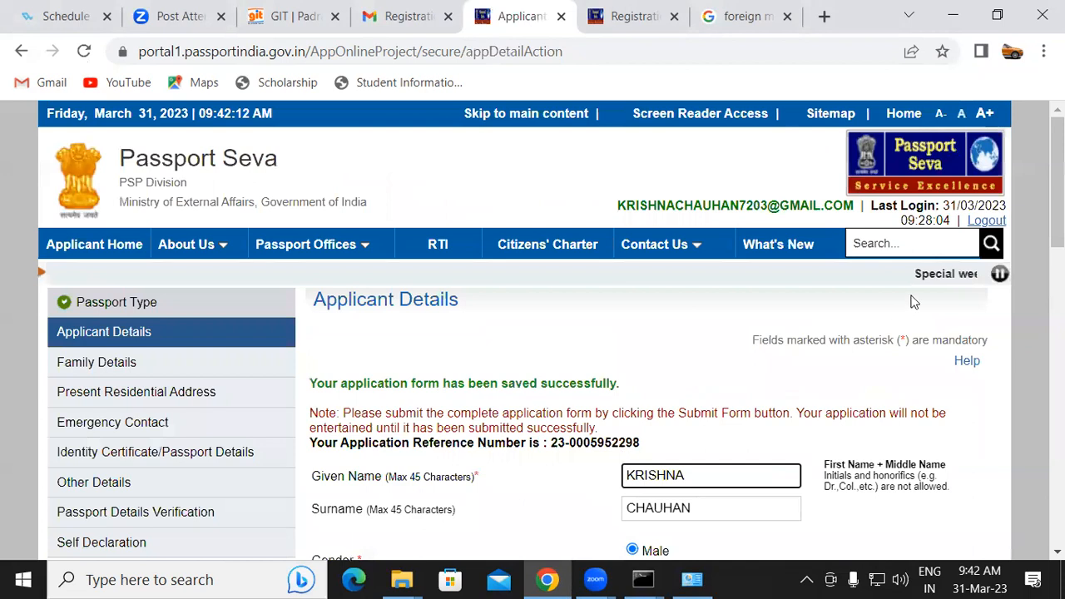
pyautogui.scroll(-5, 1035, 233)
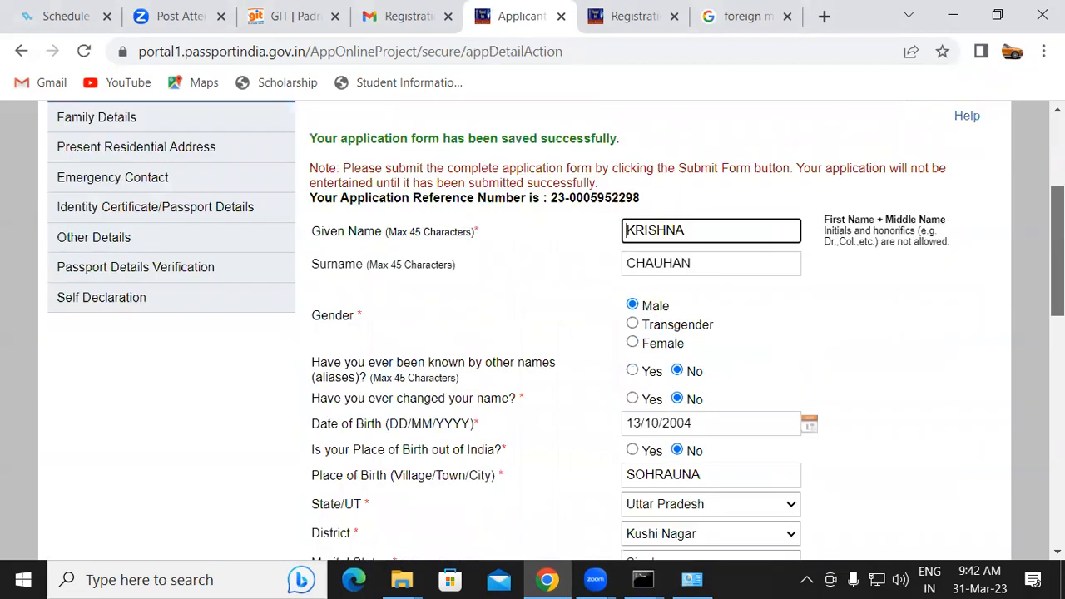
# Proceed from the applicant details to the Family Details section of the form
pyautogui.scroll(-7, 1019, 495)
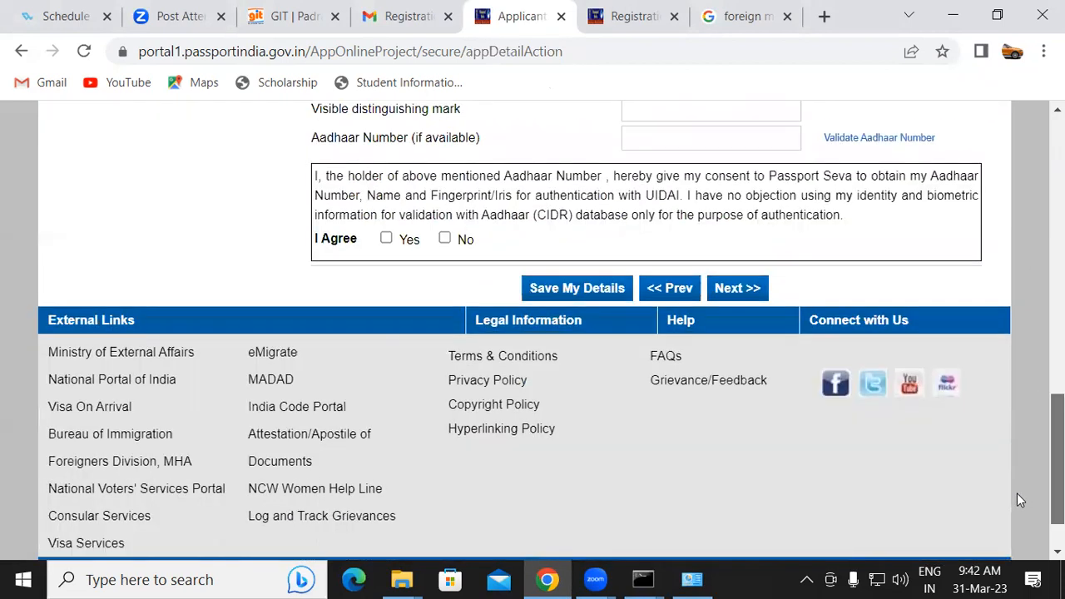
pyautogui.scroll(2, 1028, 445)
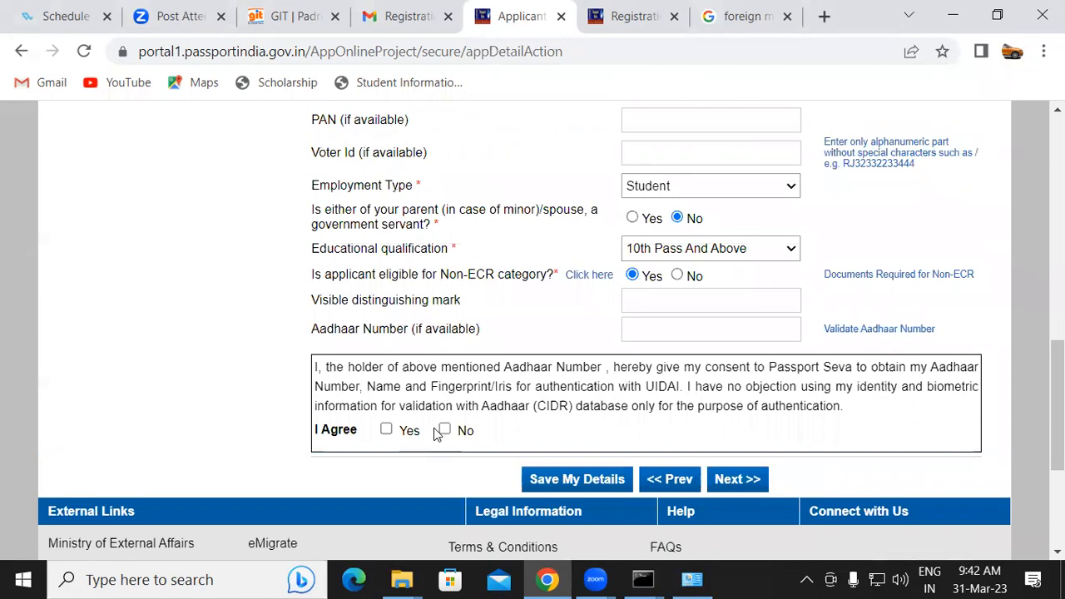
pyautogui.click(725, 480)
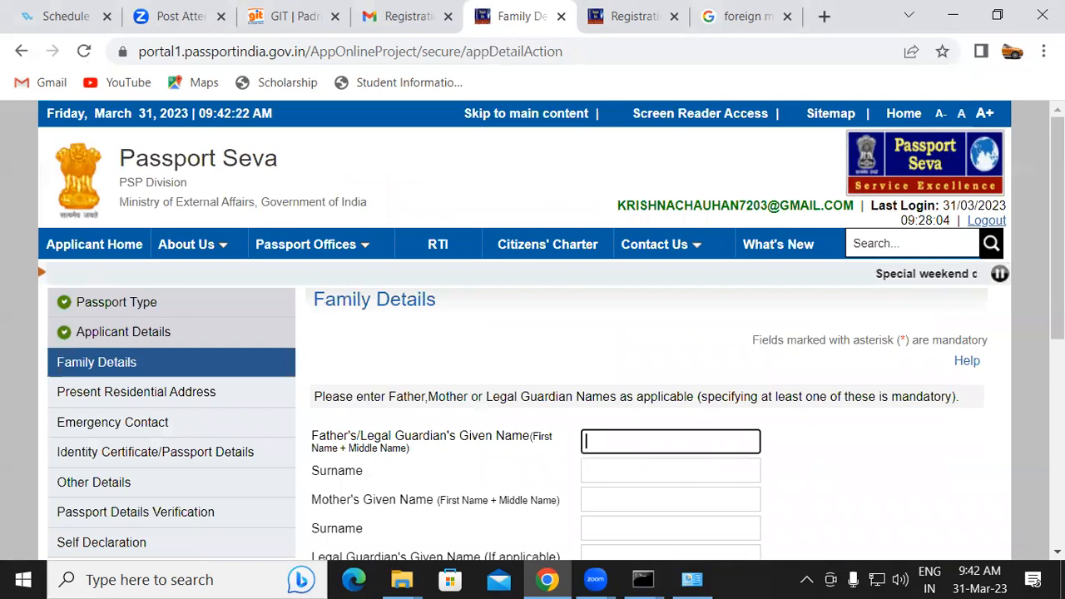
# Enter the father's given name and surname in the Family Details form
pyautogui.scroll(-2, 817, 337)
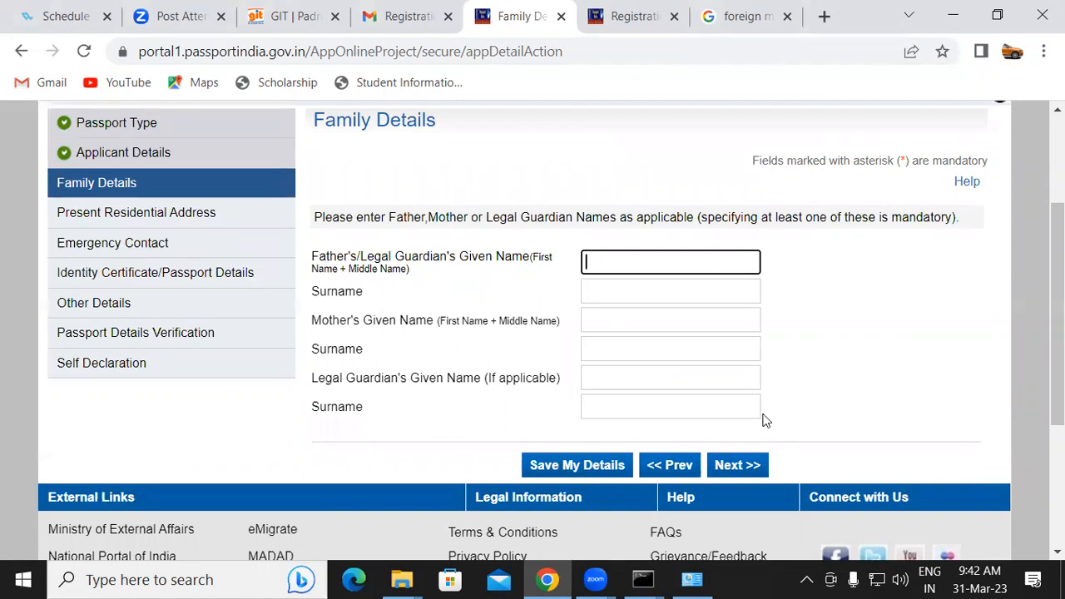
pyautogui.click(653, 291)
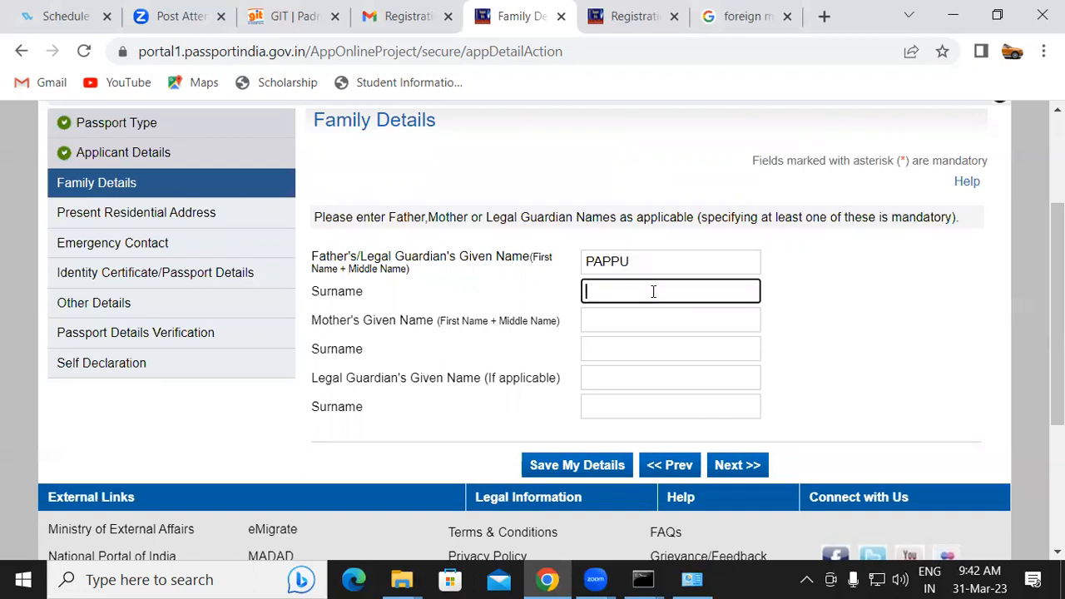
# Enter the mother's given name and surname, and continue to the Present Residential Address section
pyautogui.click(625, 325)
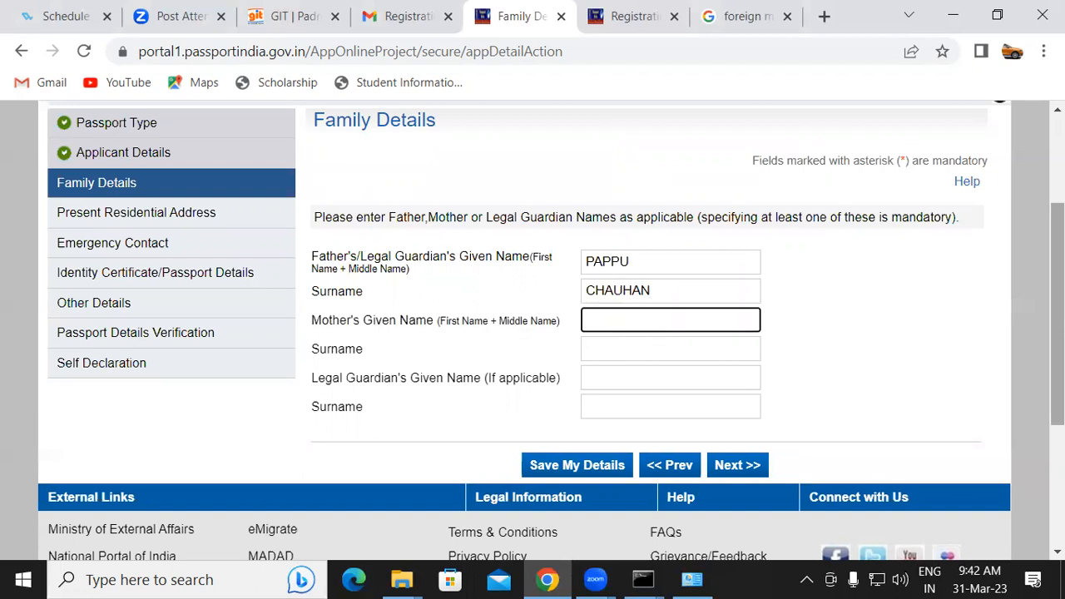
pyautogui.click(651, 354)
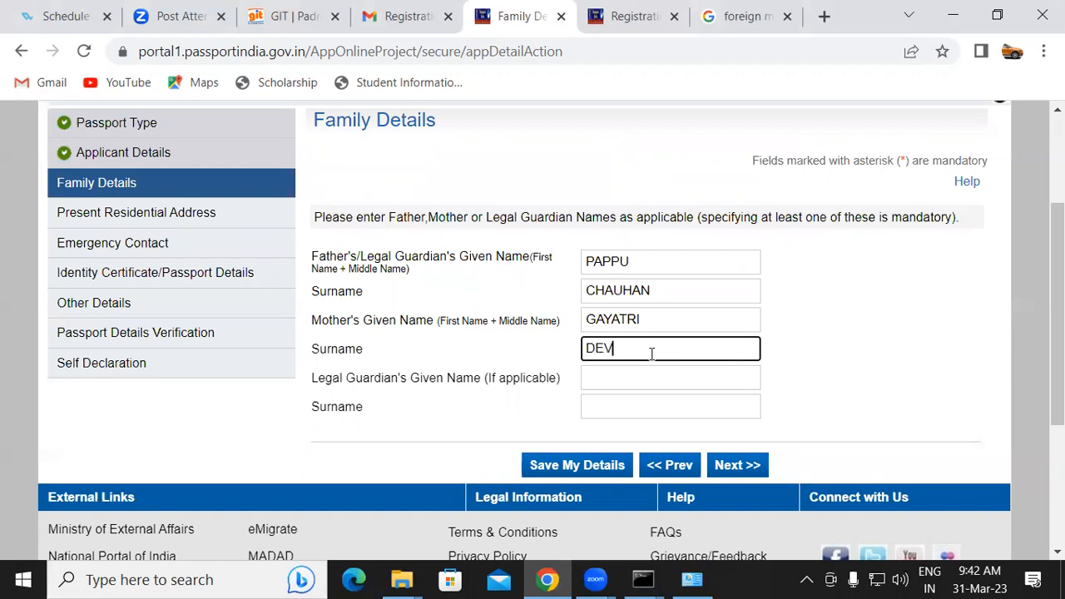
pyautogui.click(613, 382)
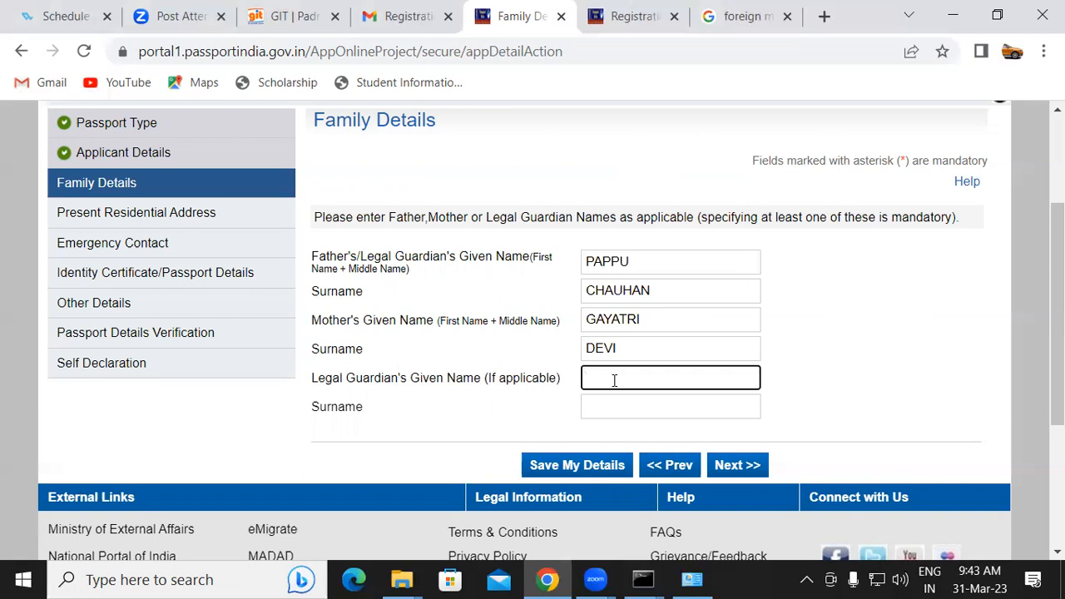
pyautogui.click(729, 471)
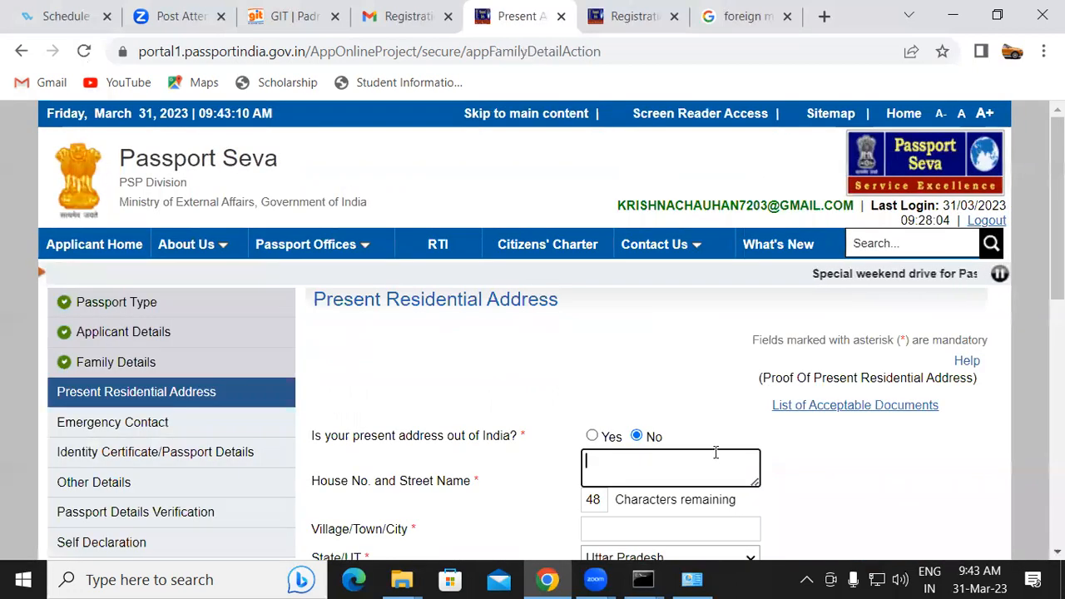
# Fill in the house number and street name of the present residential address
pyautogui.scroll(-3, 713, 451)
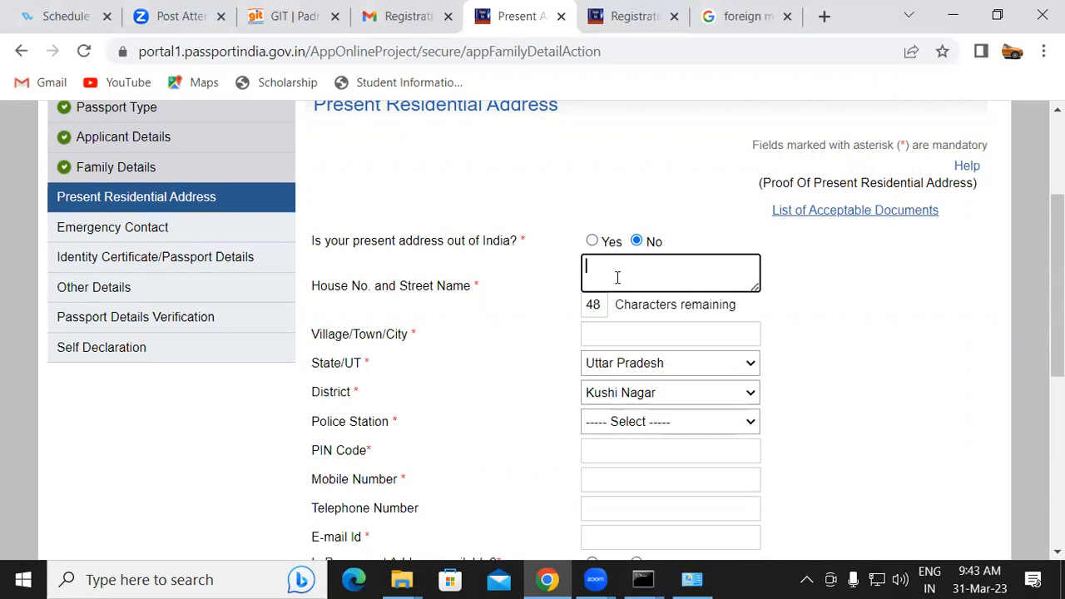
pyautogui.click(588, 264)
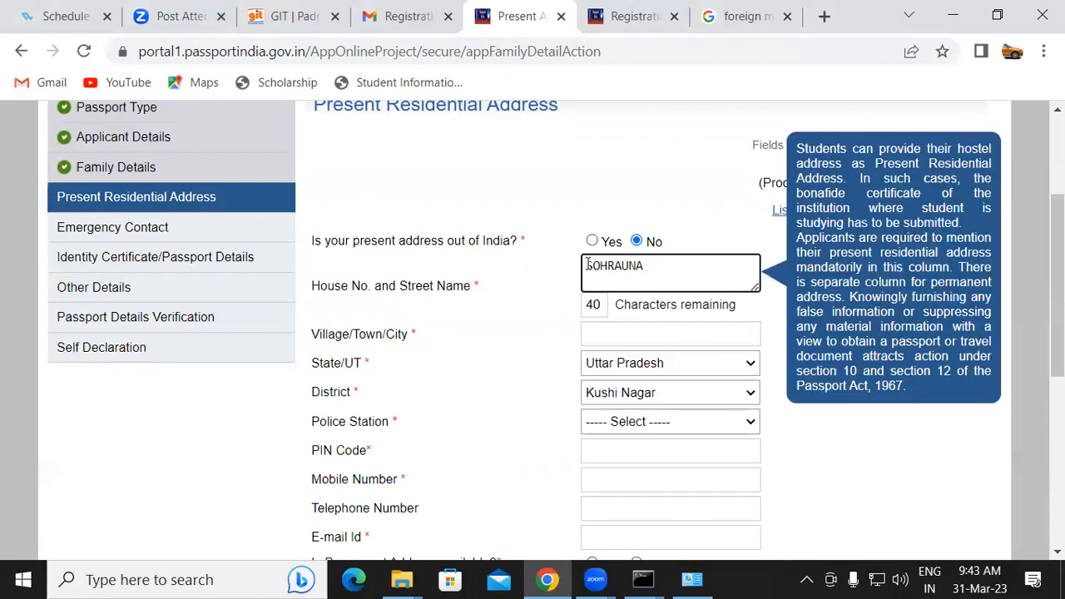
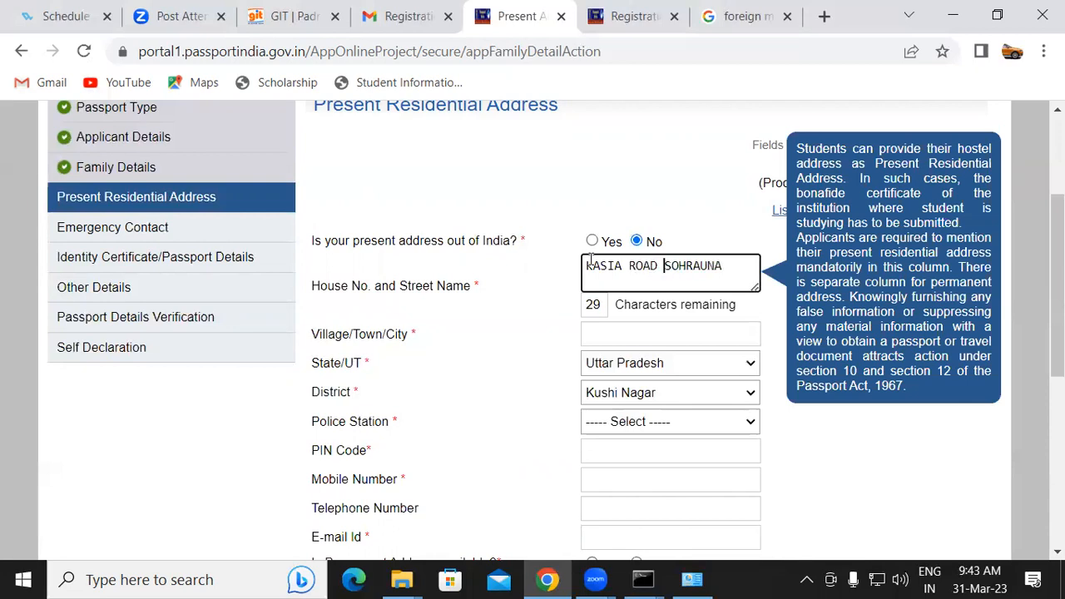
pyautogui.click(659, 331)
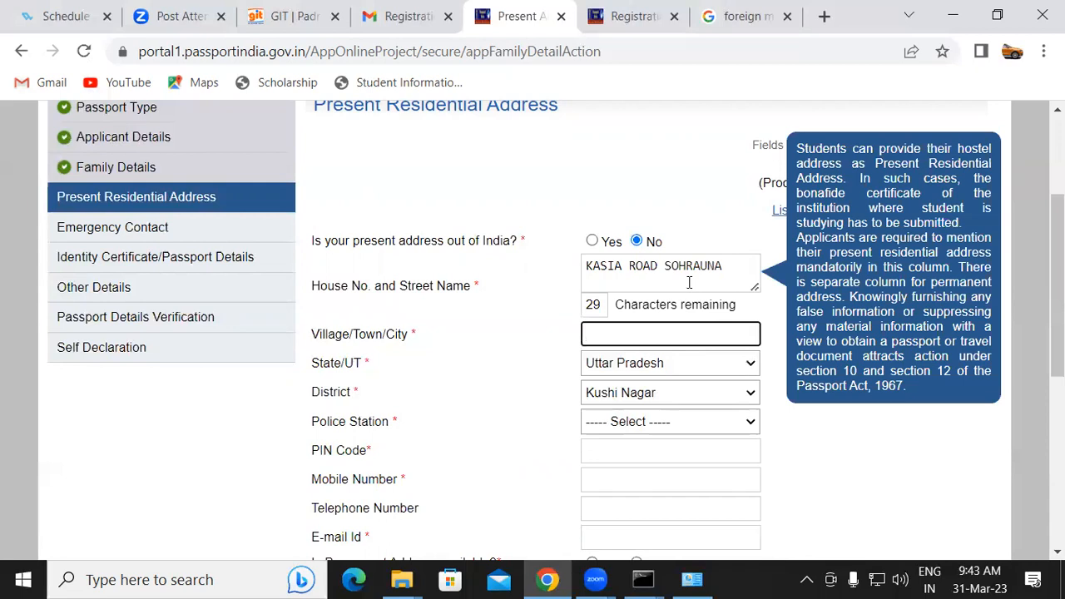
pyautogui.click(643, 283)
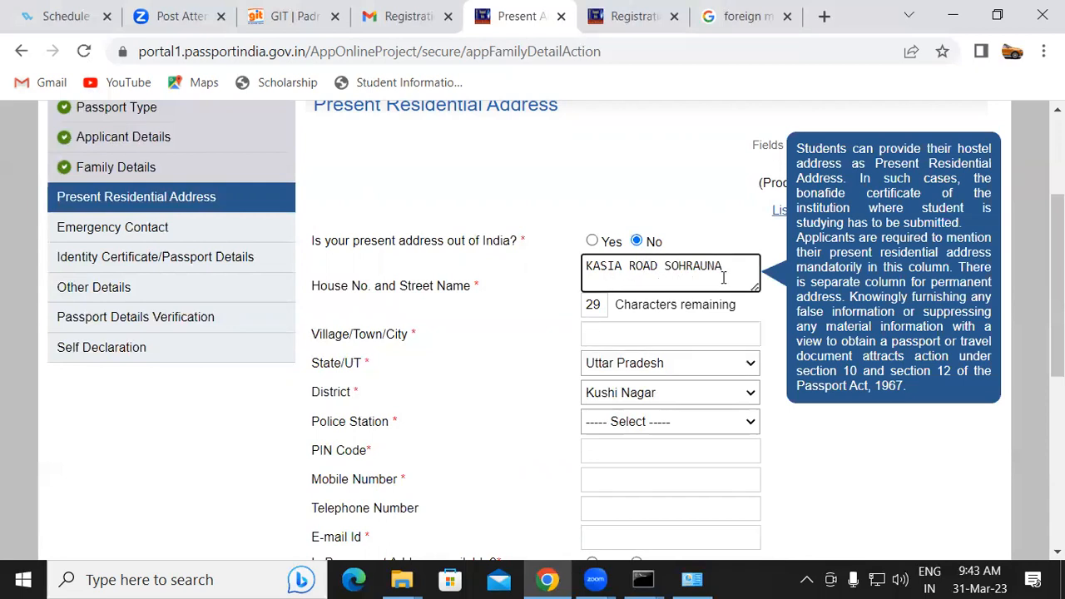
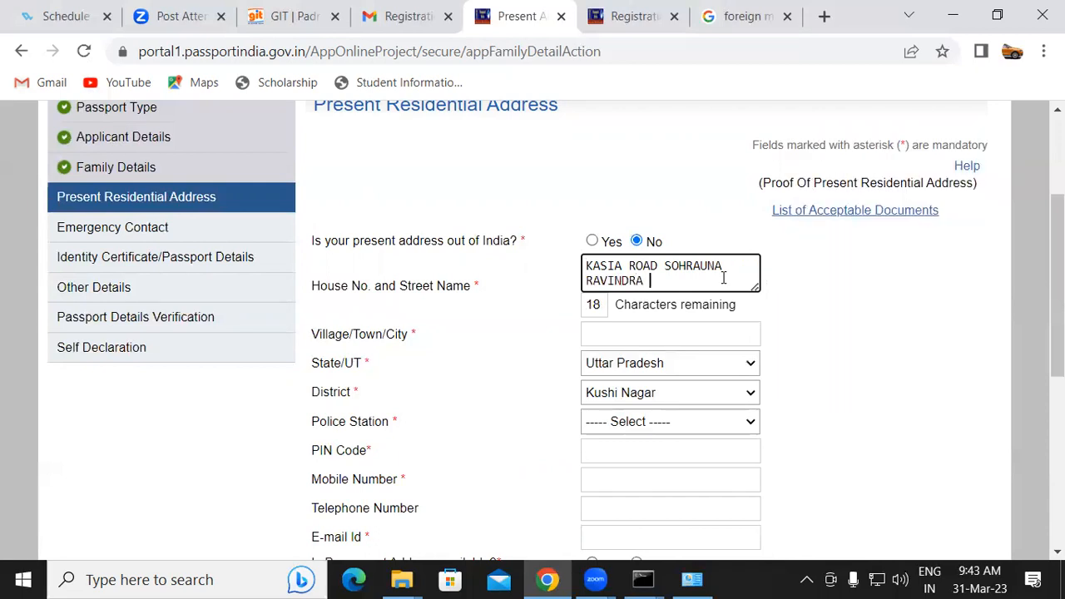
# Enter the village/town and choose RAVINDRANAGARDHOOS as the police station
pyautogui.click(670, 336)
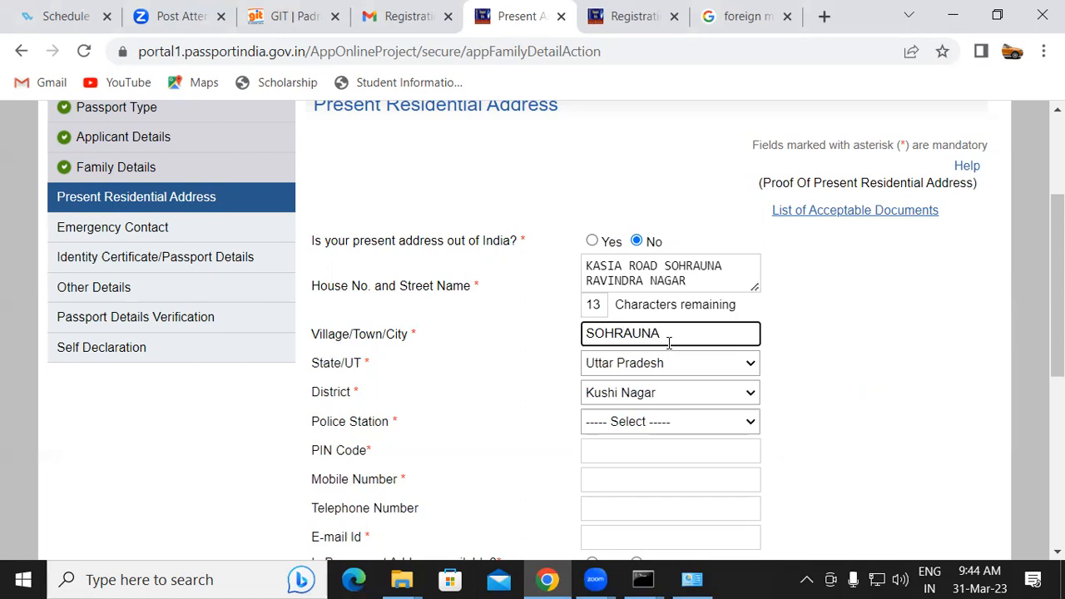
pyautogui.click(644, 422)
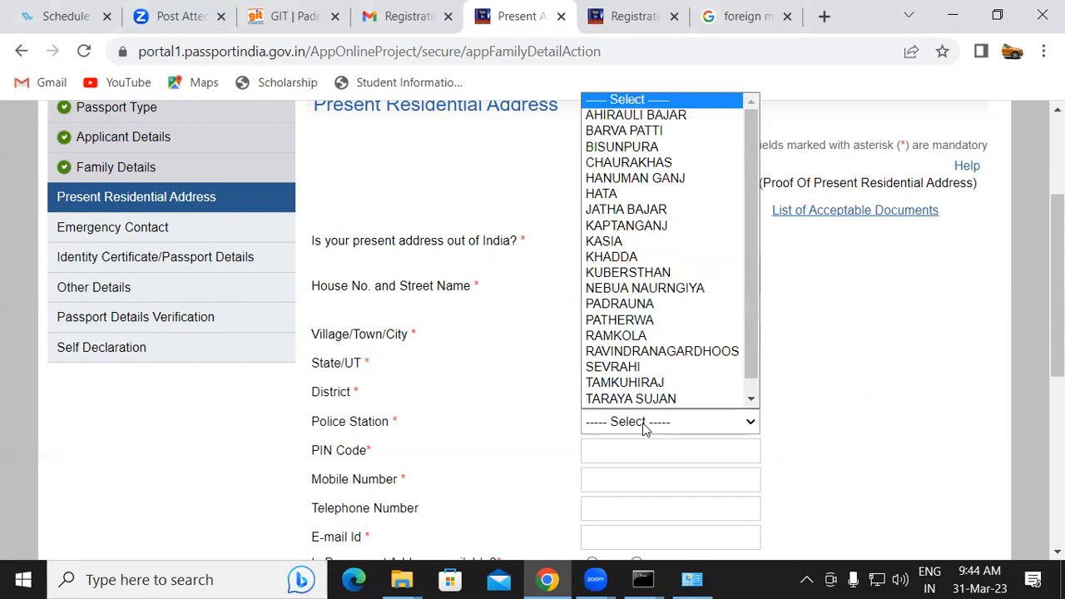
pyautogui.press('p')
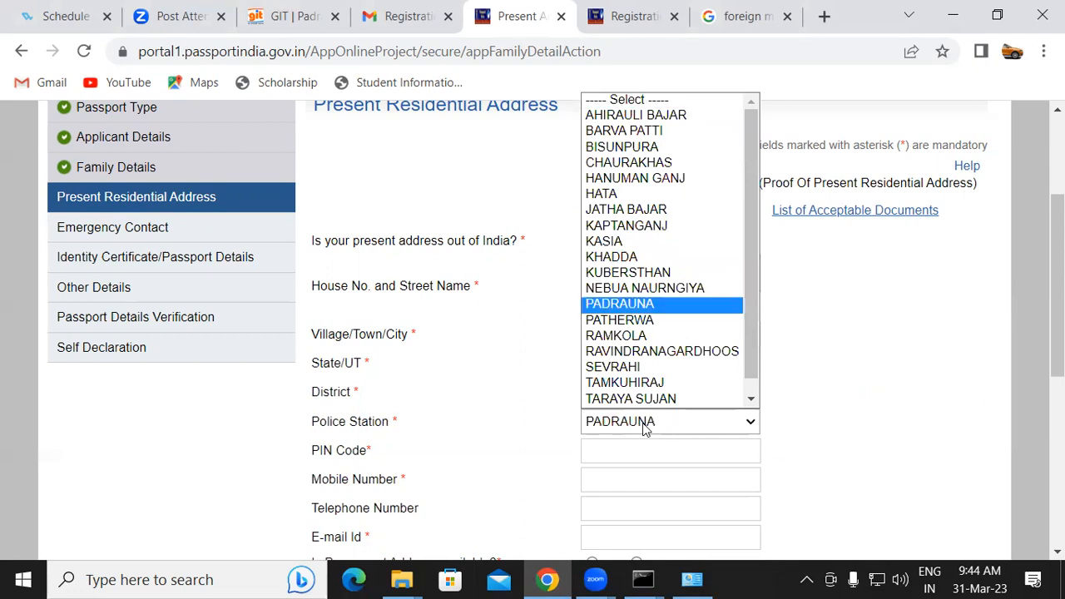
pyautogui.press('r')
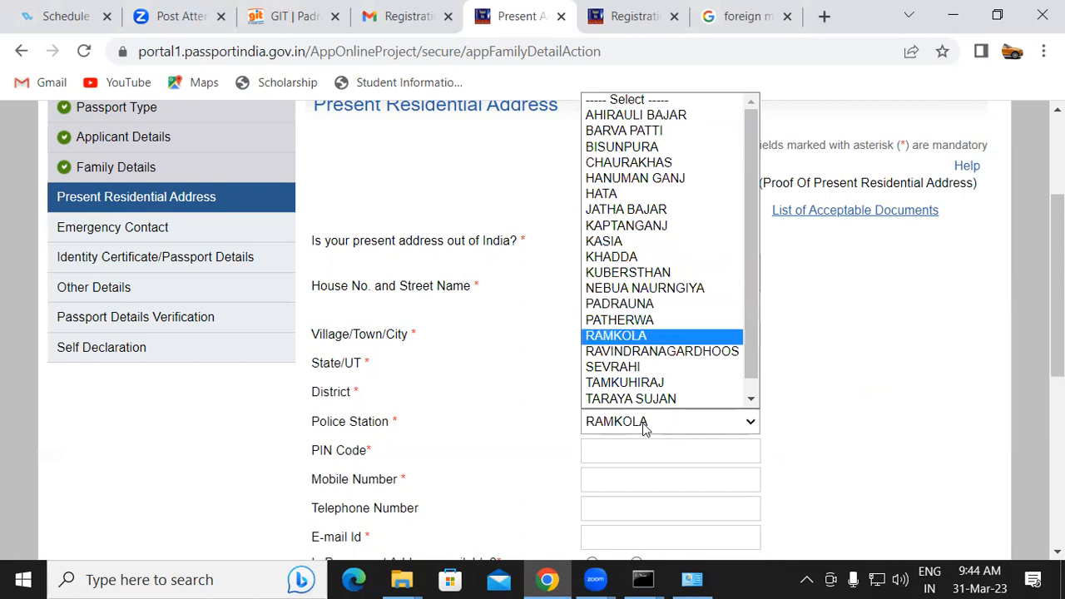
pyautogui.press('p')
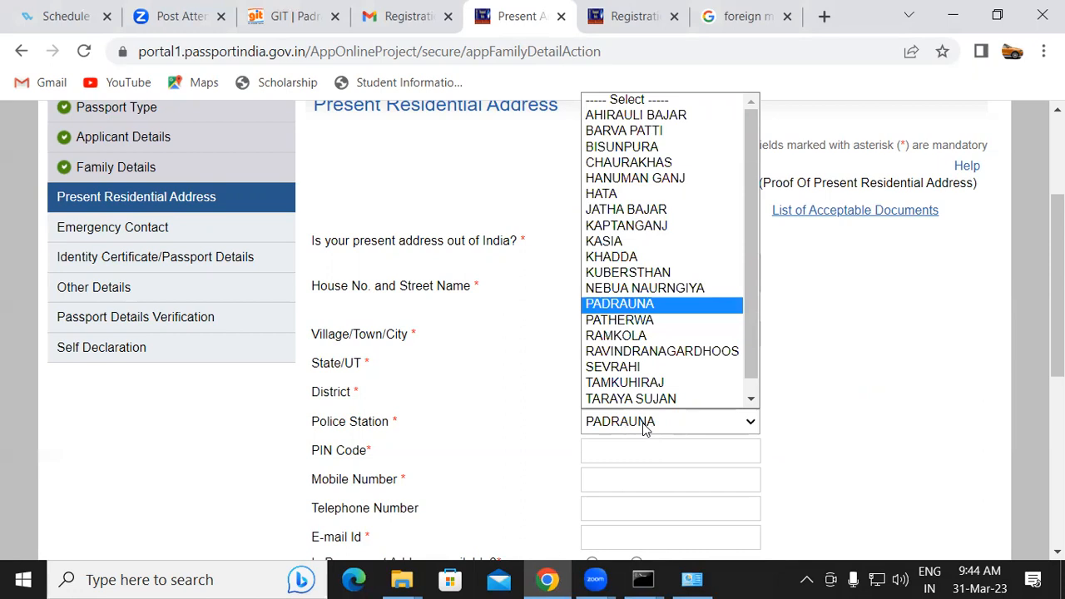
pyautogui.press('Down')
pyautogui.press('Down')
pyautogui.press('Down')
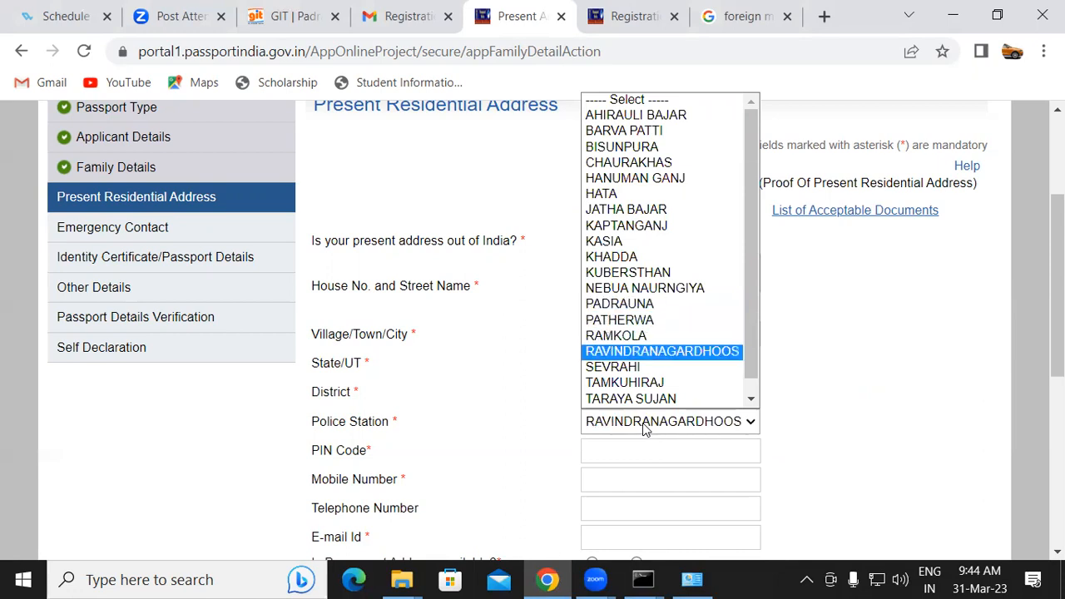
pyautogui.press('Return')
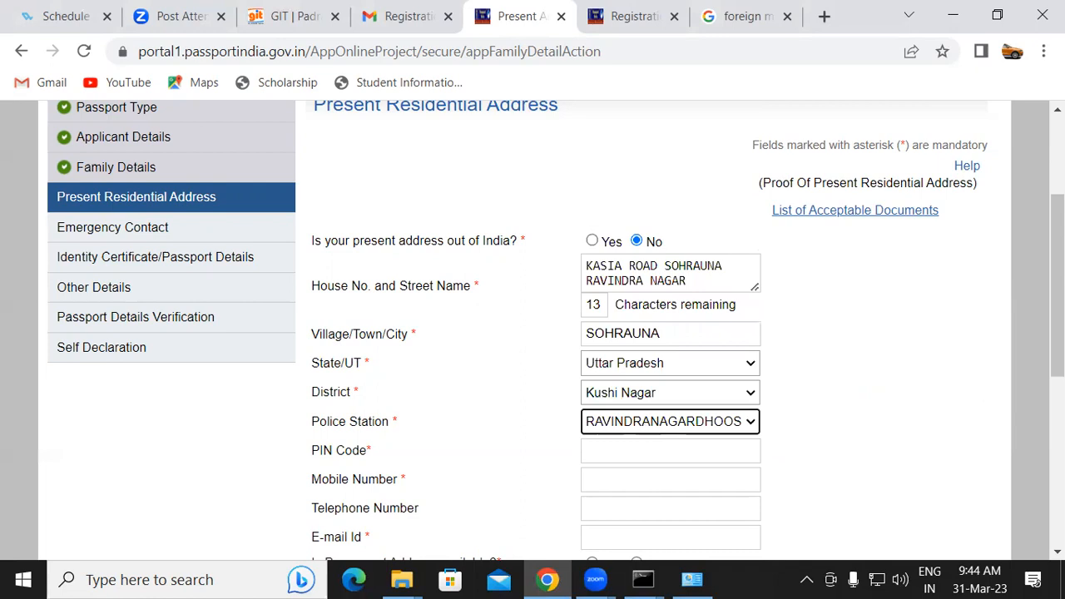
# Fill in the PIN code and mobile number, and paste the applicant's e-mail ID
pyautogui.scroll(-2, 532, 333)
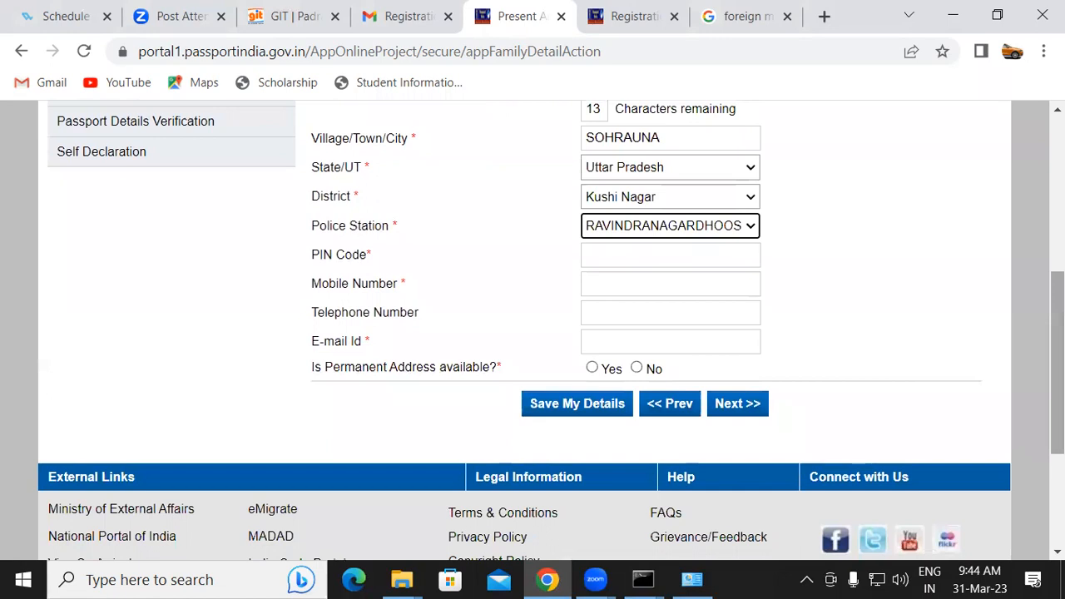
pyautogui.click(634, 258)
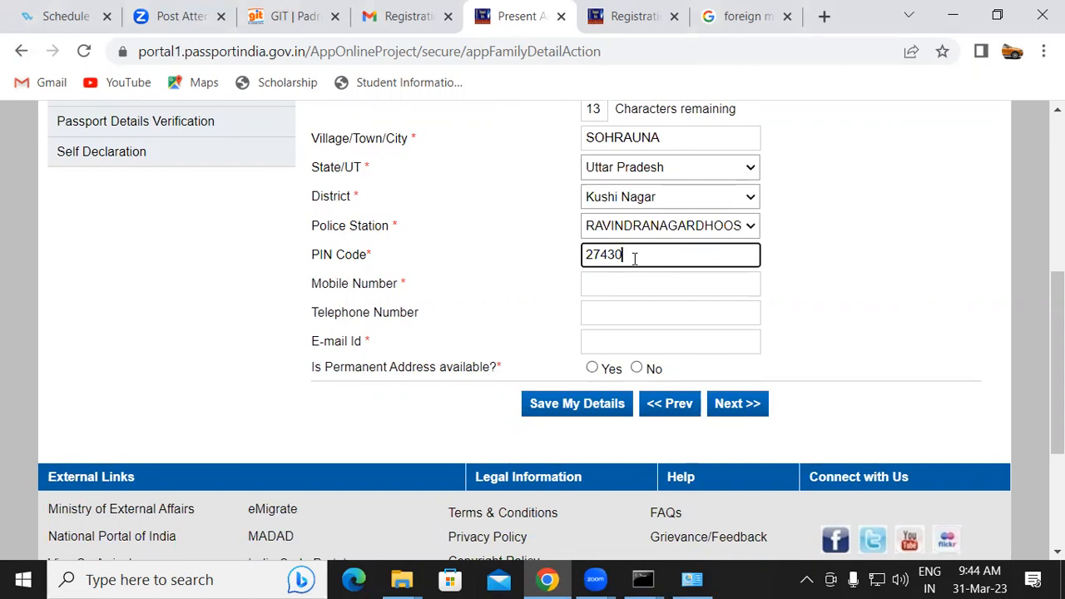
pyautogui.click(615, 278)
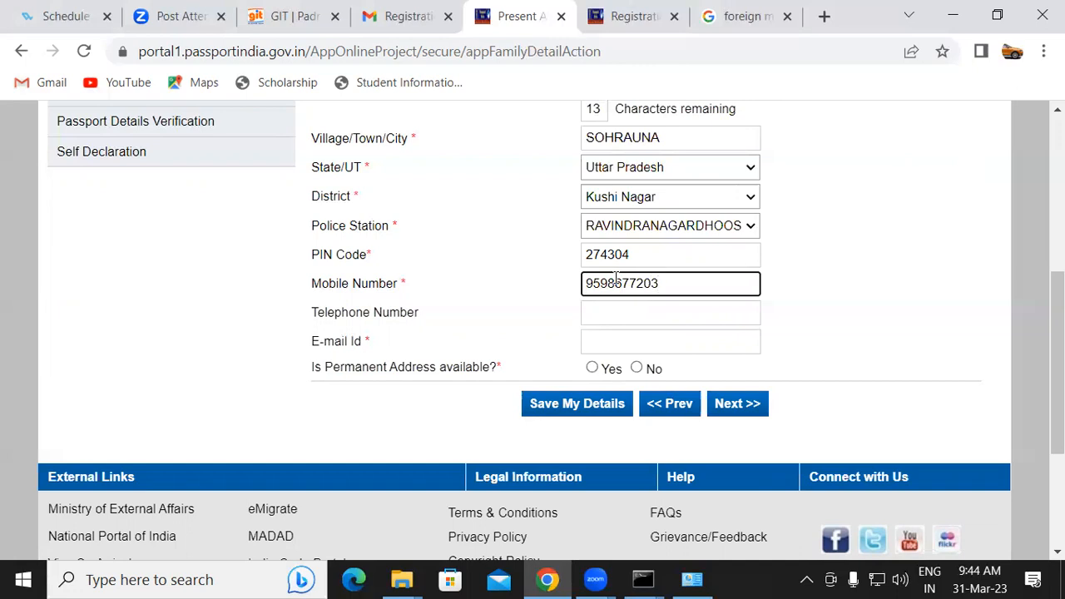
pyautogui.click(609, 341)
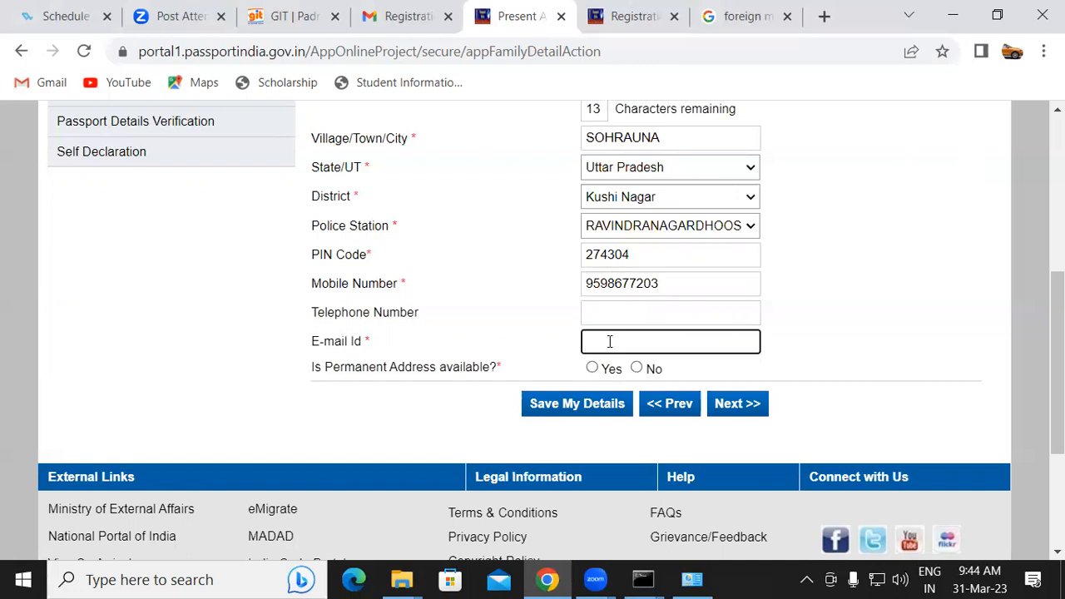
pyautogui.hotkey('ctrl', 'v')
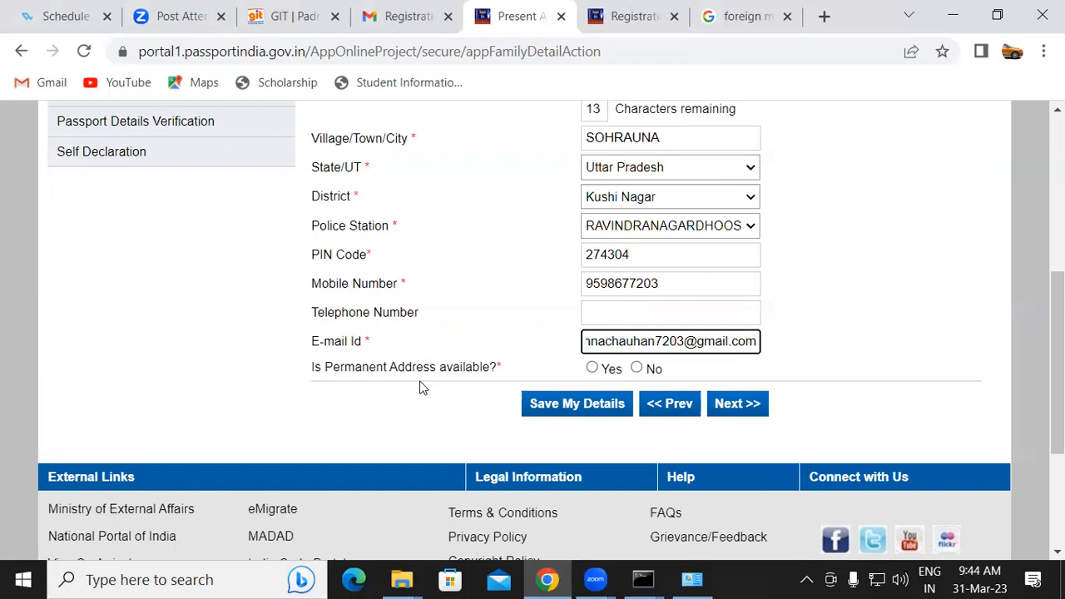
# Answer Yes to permanent address availability and save the address details, accepting both confirmation dialogs
pyautogui.click(592, 368)
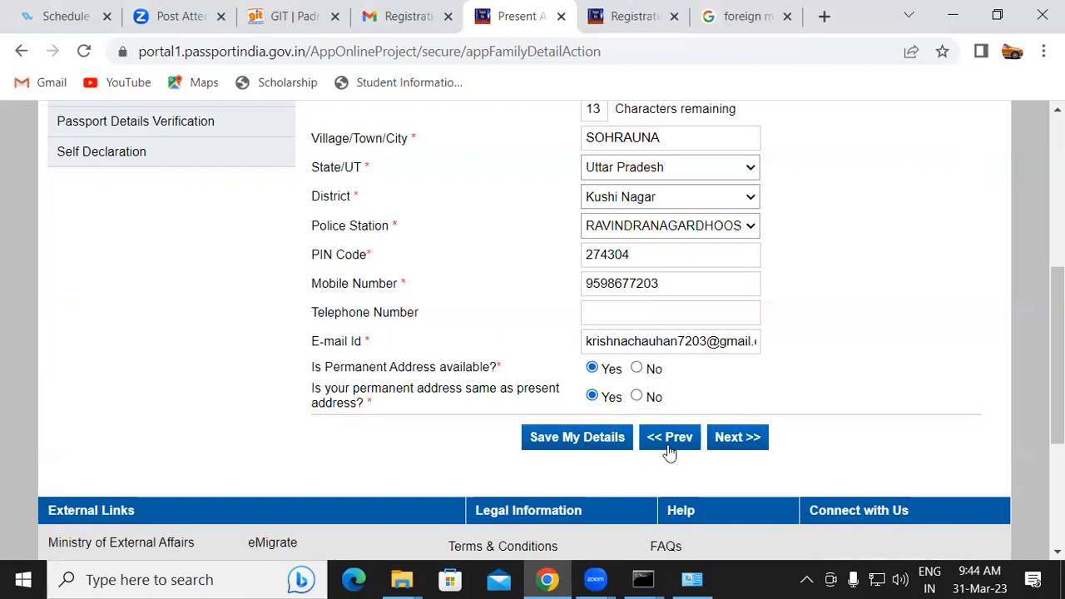
pyautogui.click(577, 437)
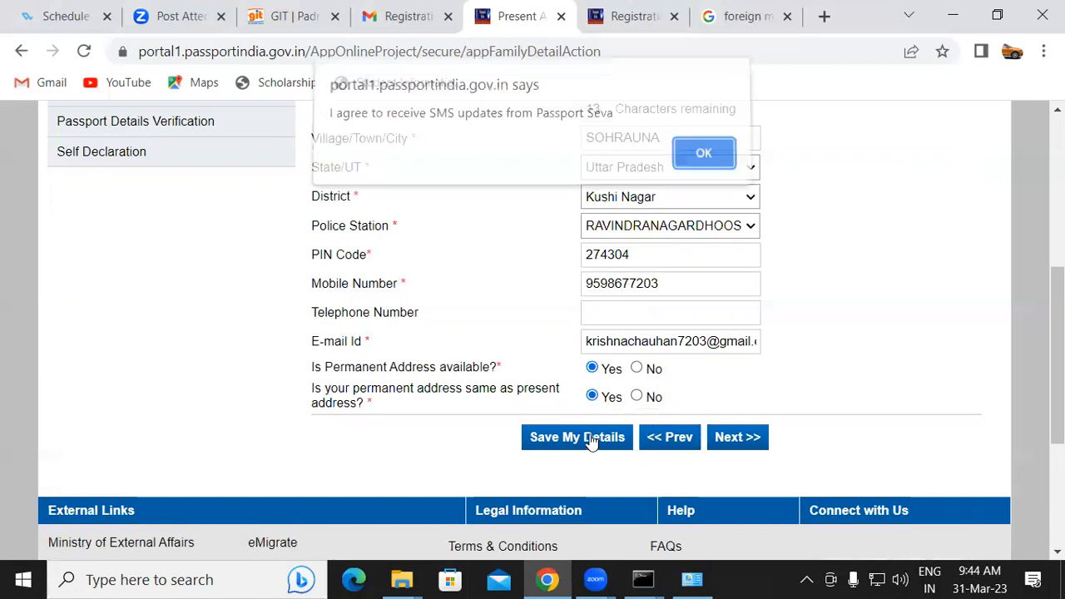
pyautogui.click(703, 160)
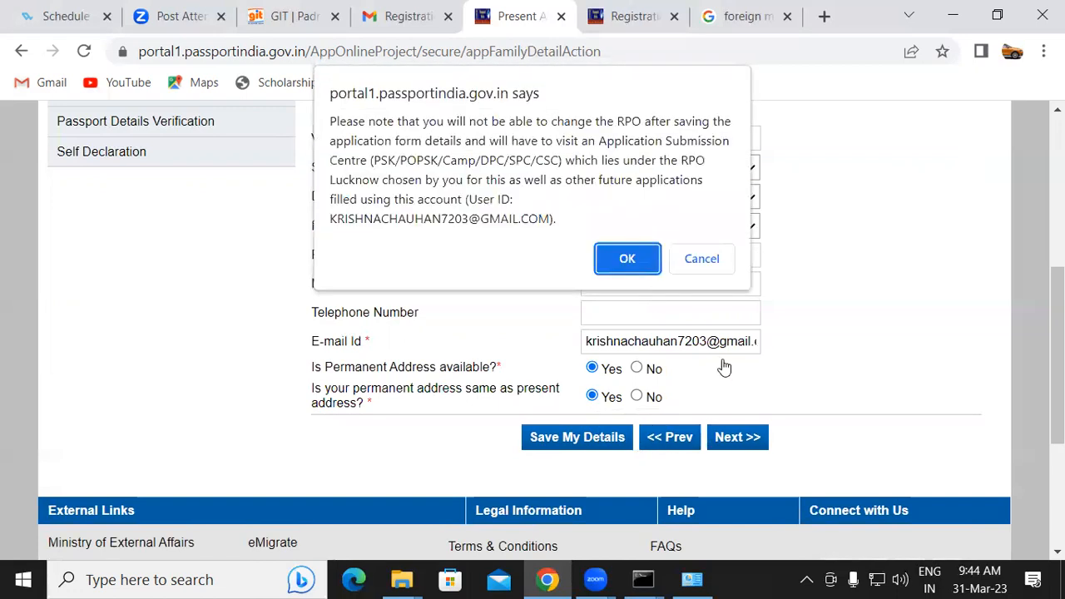
pyautogui.click(636, 257)
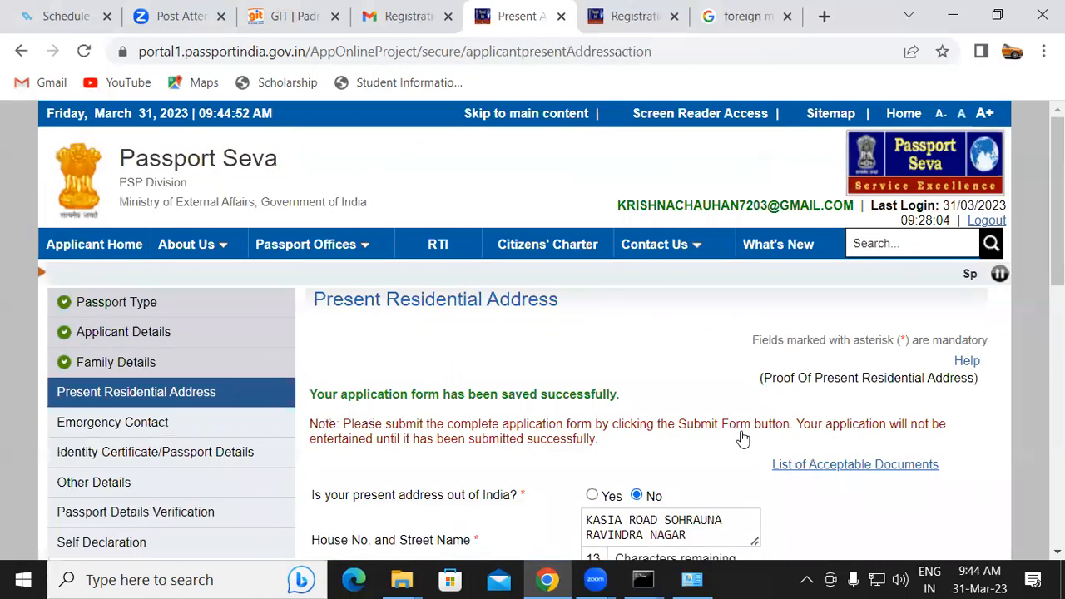
pyautogui.scroll(-10, 815, 310)
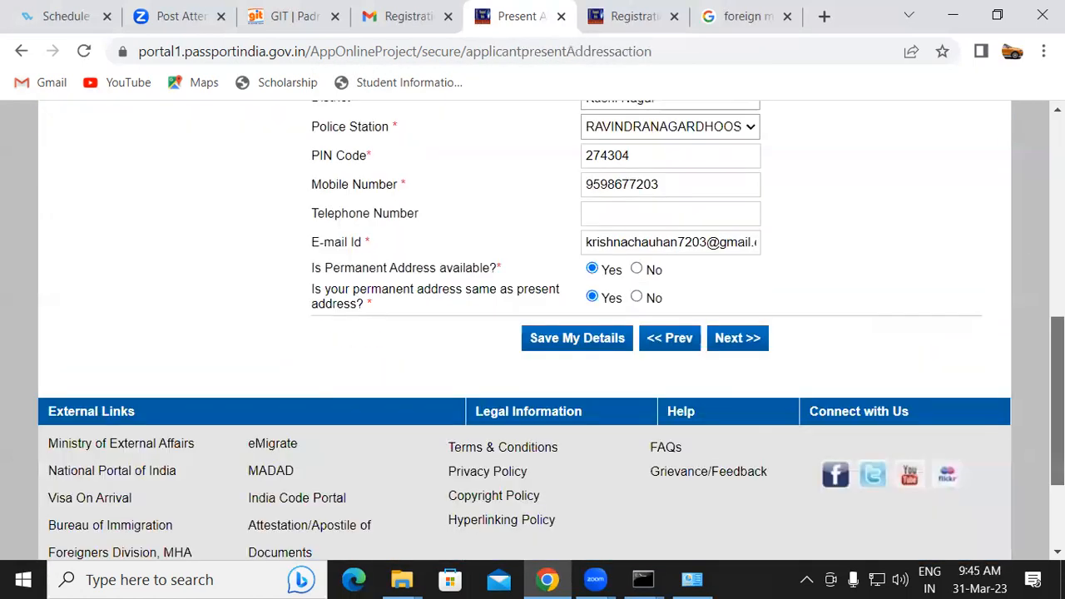
# Continue to the next section, agreeing to SMS updates and accepting the RPO confirmation dialog
pyautogui.click(740, 263)
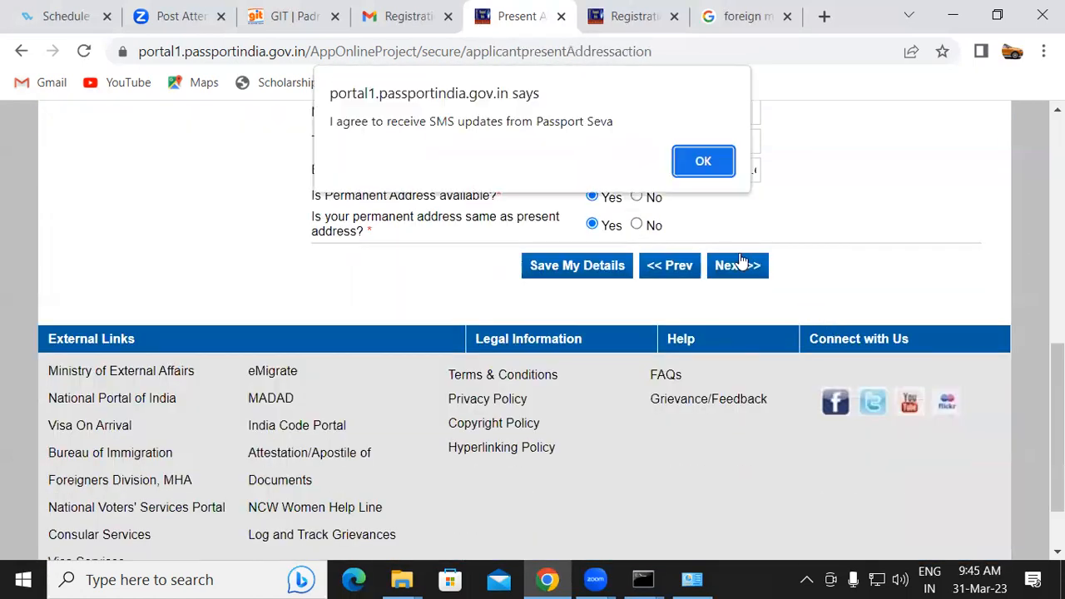
pyautogui.click(727, 175)
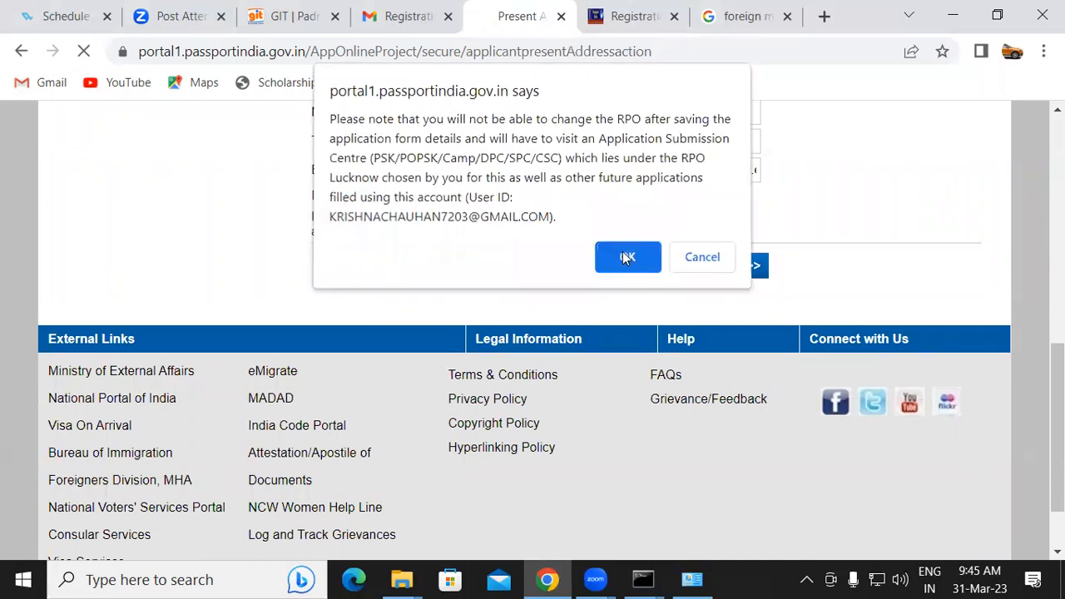
pyautogui.click(626, 258)
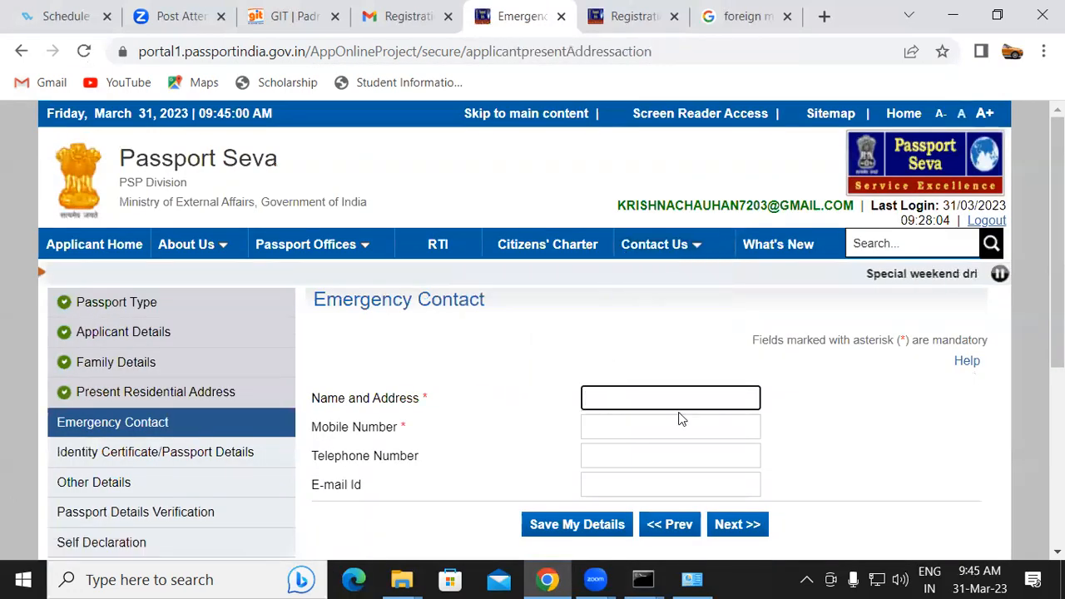
# Enter the emergency contact's name and village address
pyautogui.scroll(-1, 678, 411)
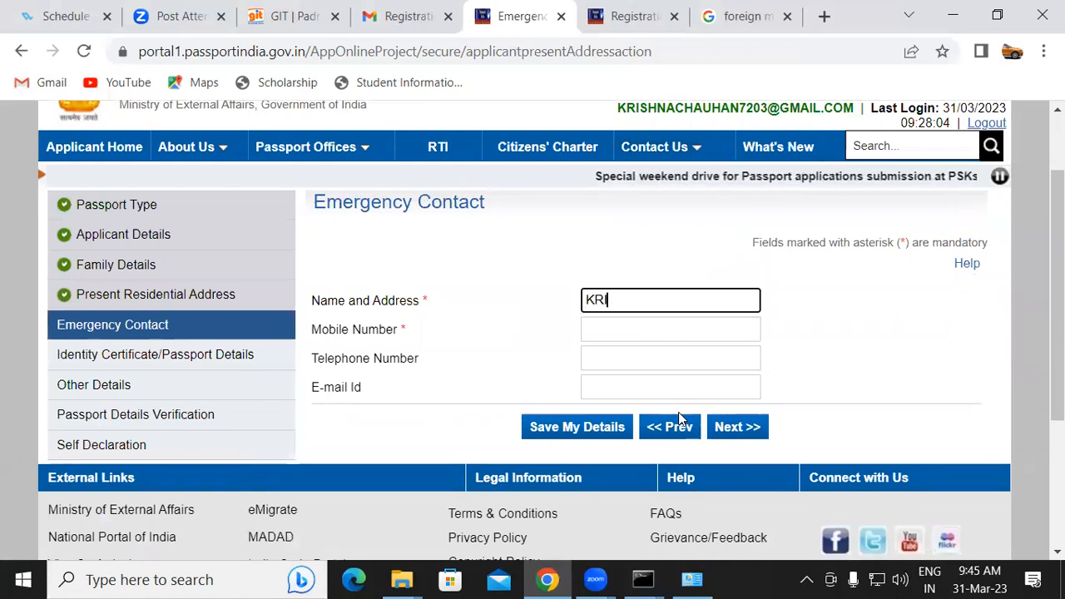
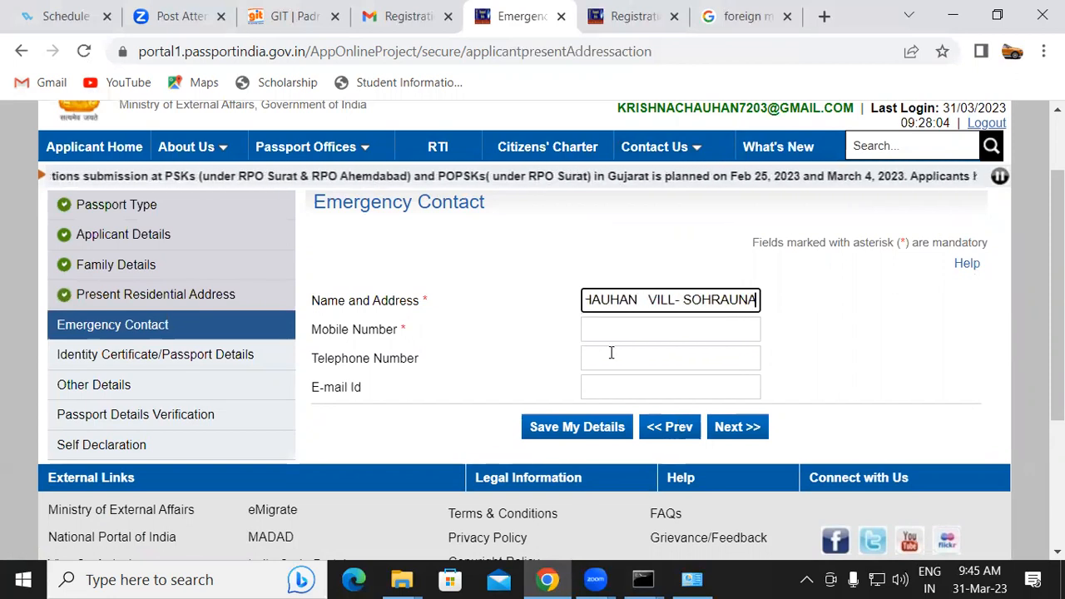
# Enter the emergency contact's mobile number and move on to the Identity Certificate/Passport Details section
pyautogui.click(668, 329)
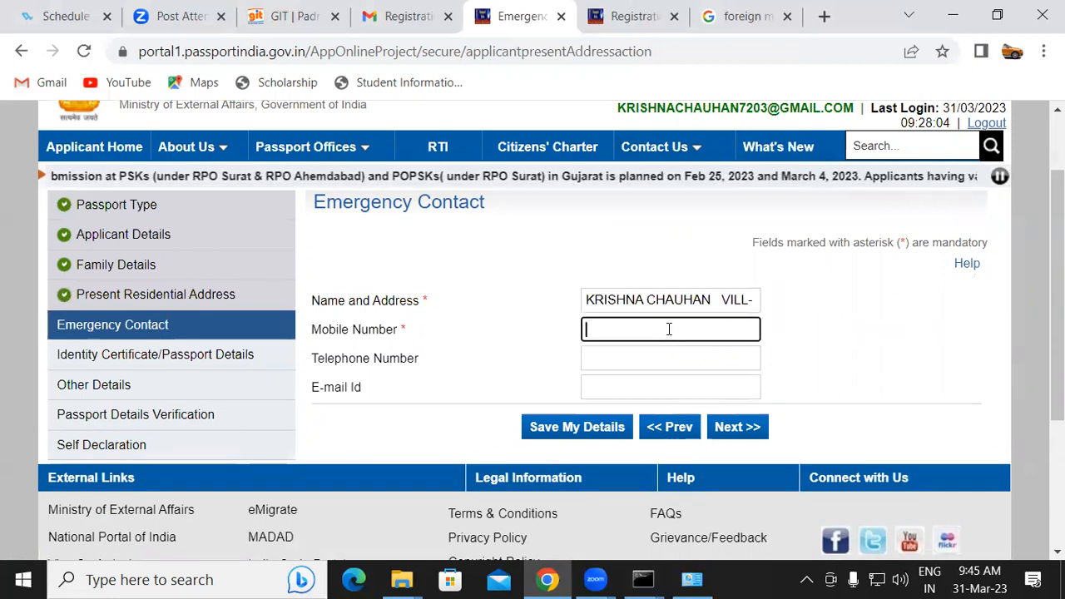
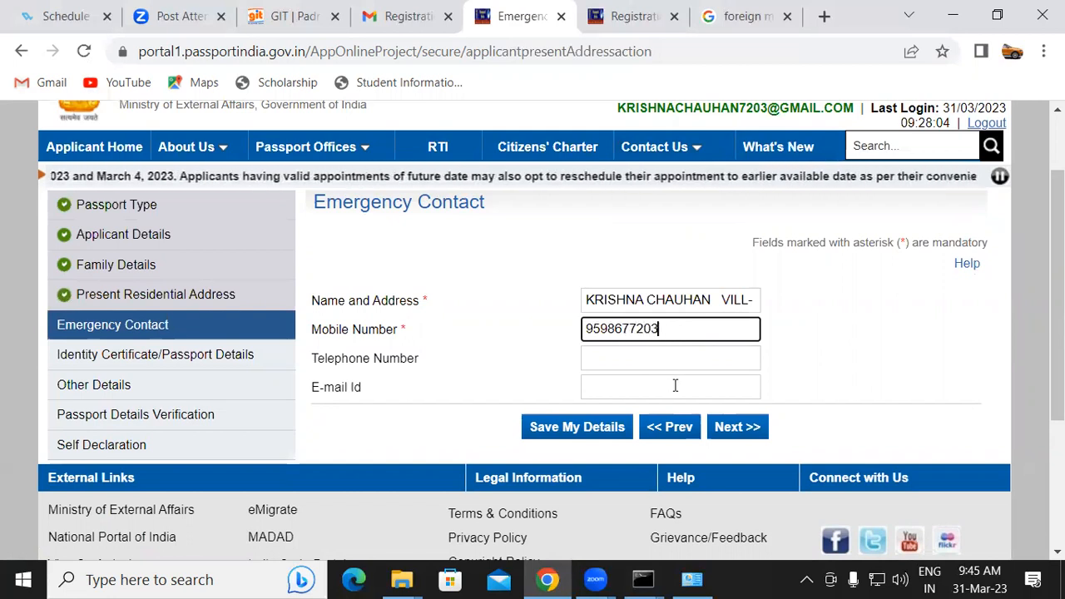
pyautogui.click(736, 427)
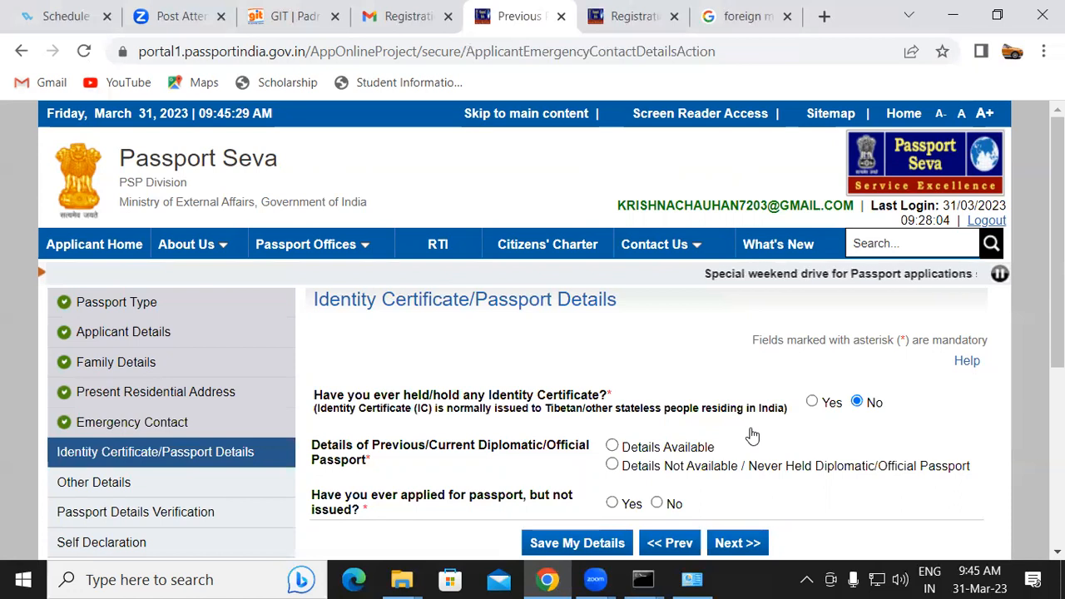
pyautogui.scroll(-2, 625, 333)
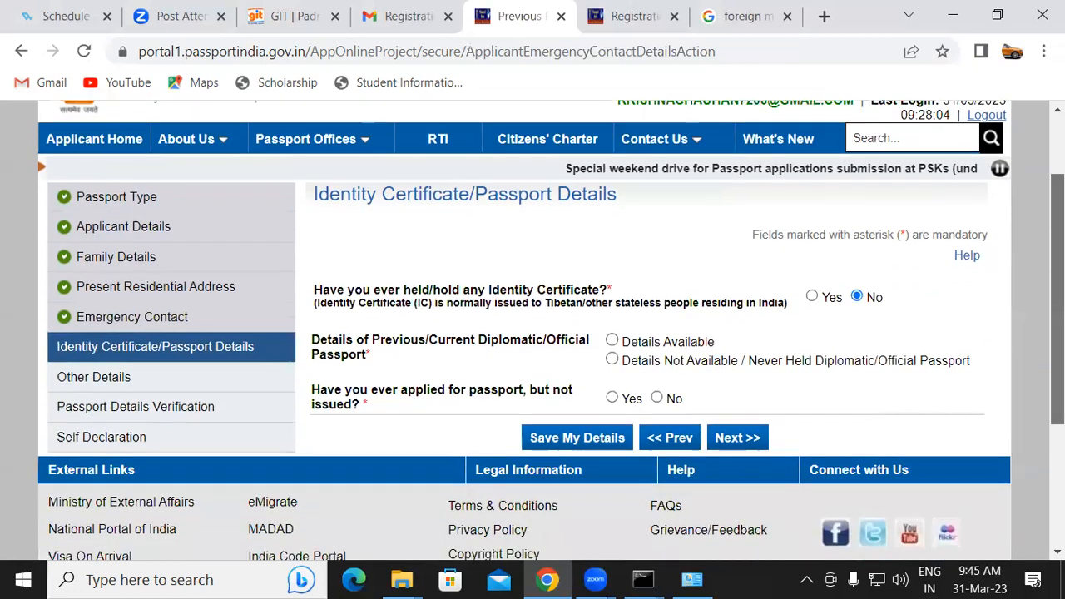
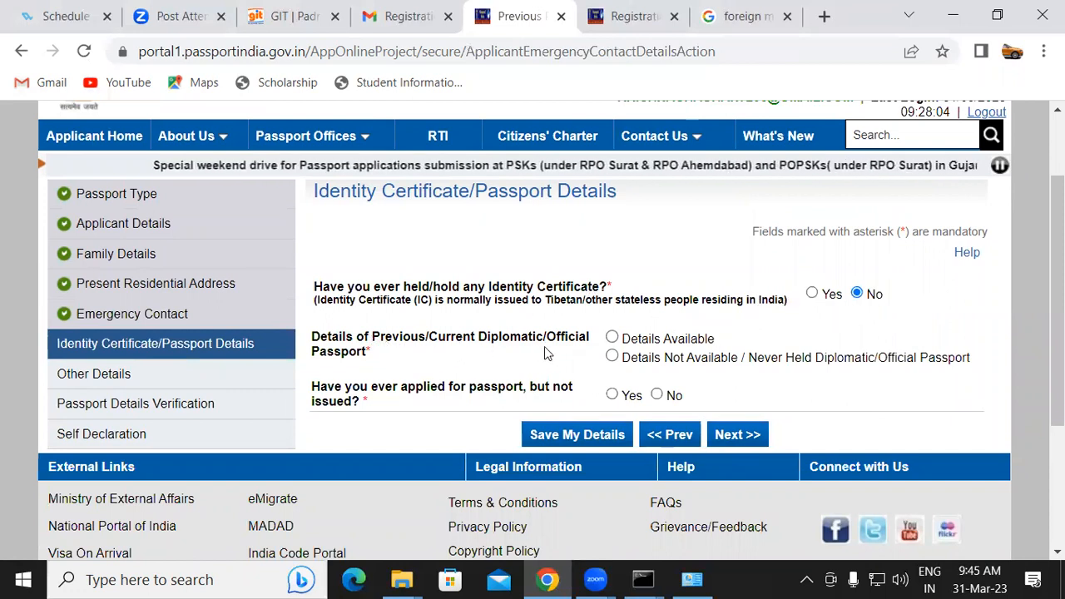
# Mark diplomatic/official passport details as not available, answer No to having applied without issue, and continue
pyautogui.click(611, 356)
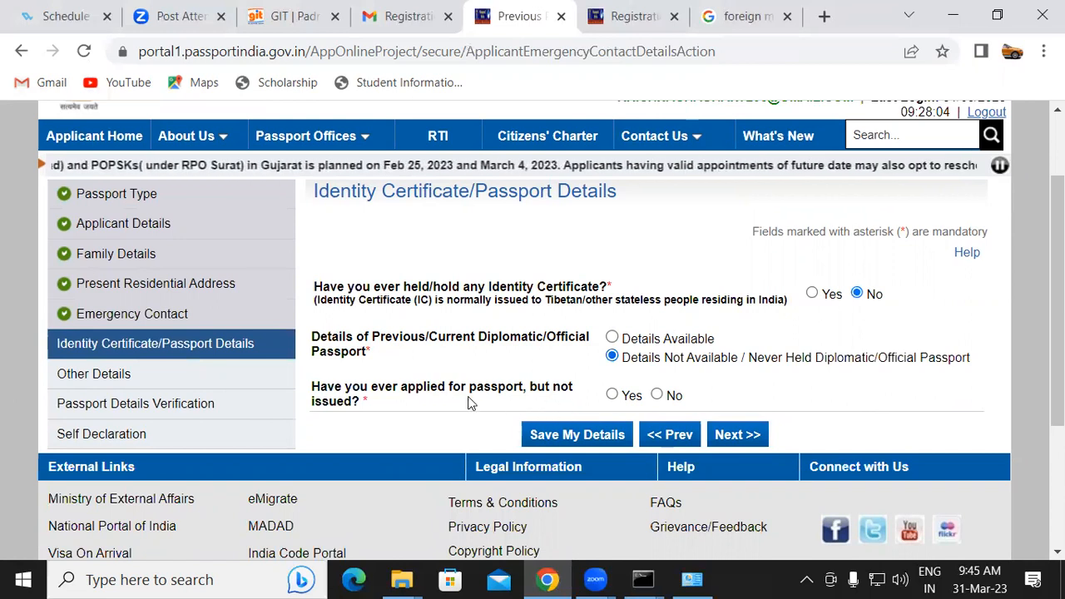
pyautogui.click(656, 394)
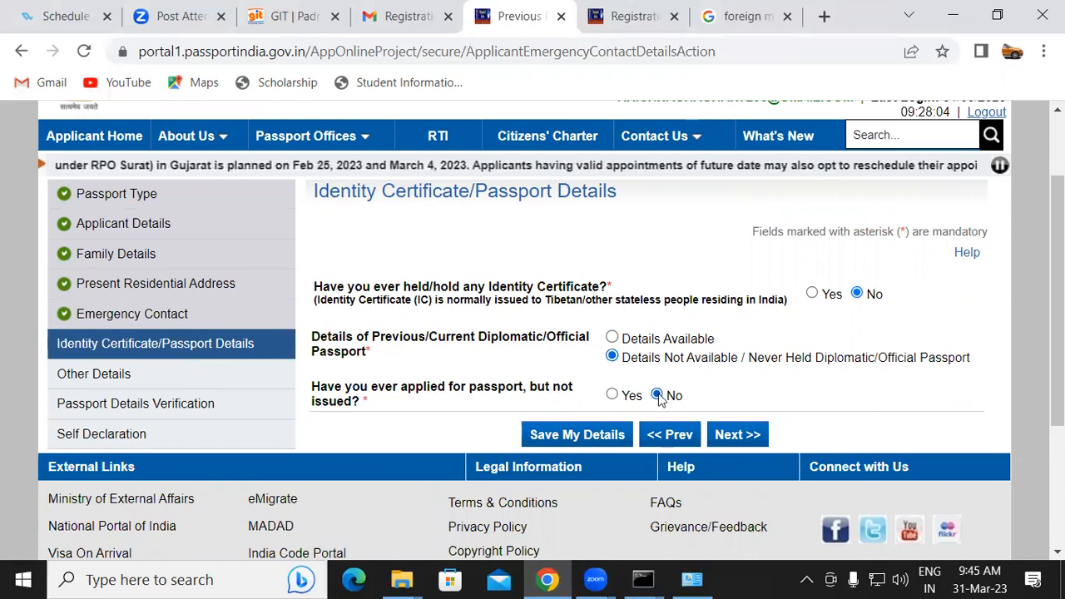
pyautogui.click(741, 434)
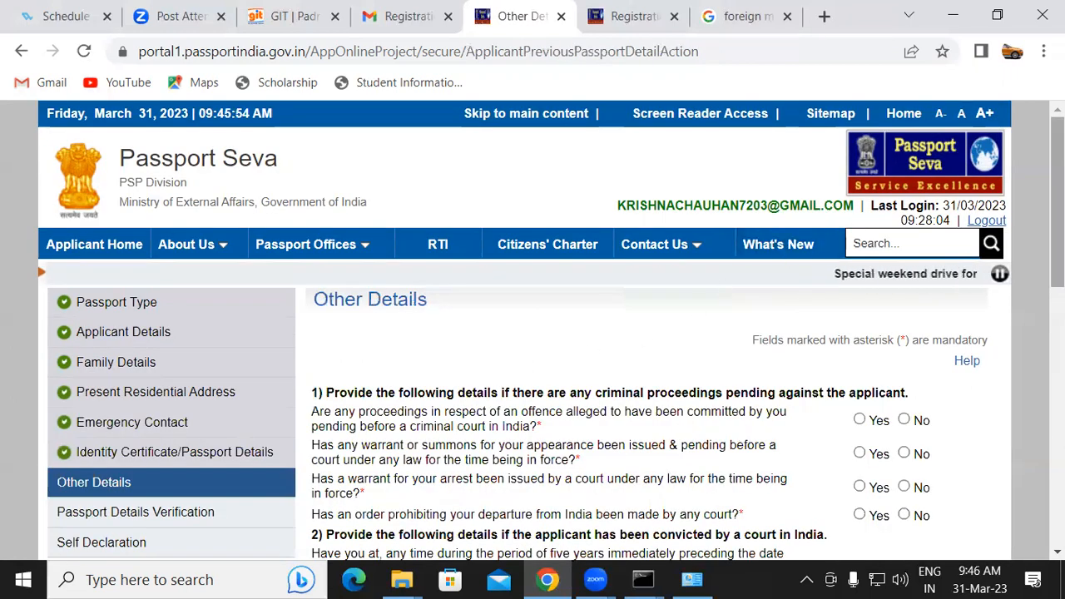
# Answer No to all criminal proceedings and court conviction questions in Other Details
pyautogui.scroll(-3, 532, 332)
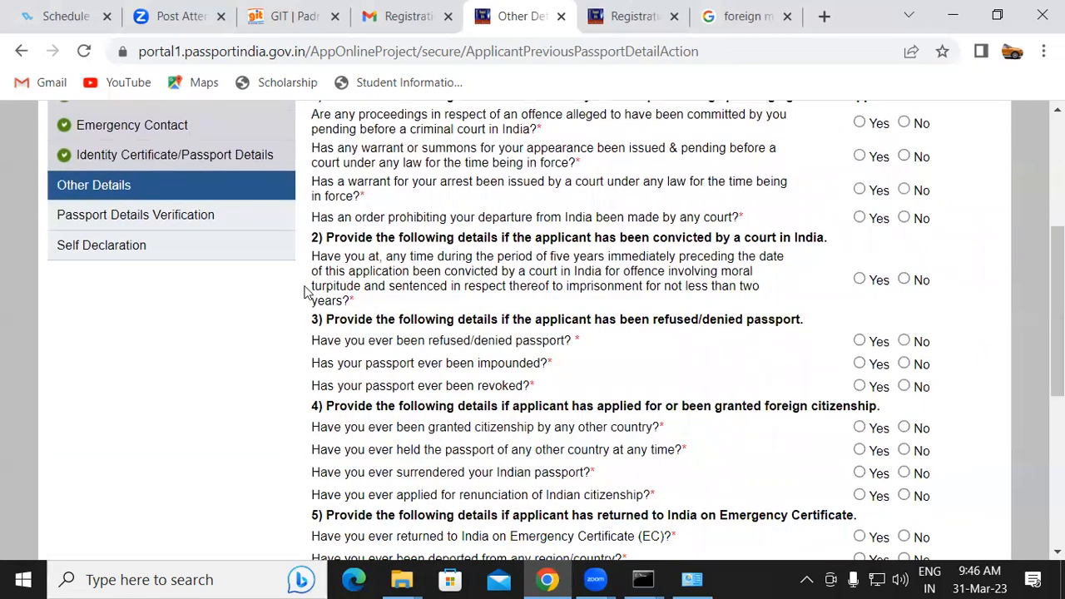
pyautogui.click(903, 123)
pyautogui.click(903, 155)
pyautogui.click(903, 190)
pyautogui.click(905, 281)
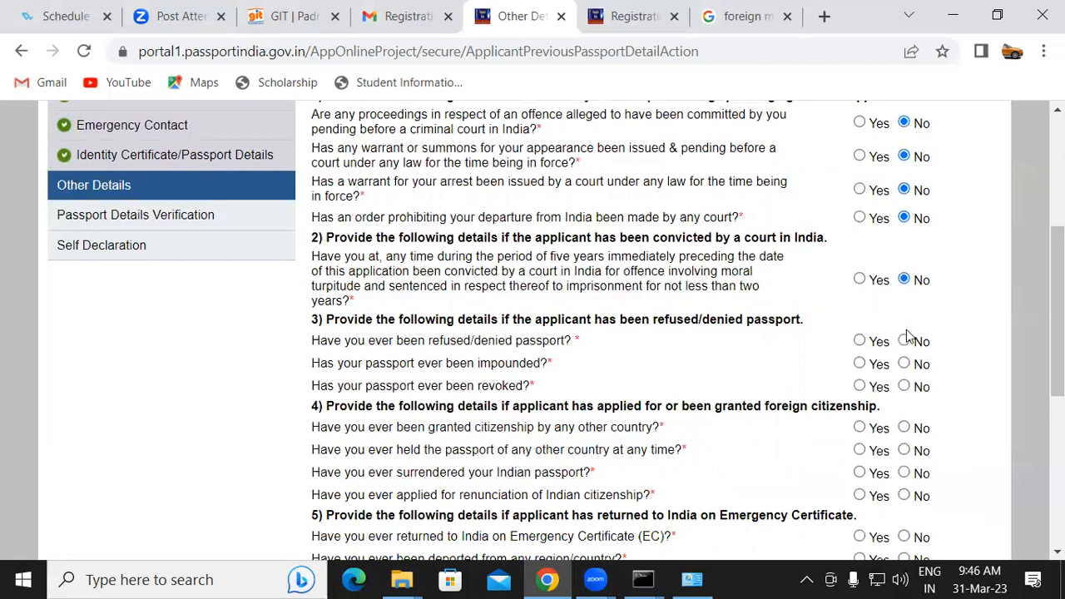
# Answer No to the refused, impounded, revoked passport and foreign citizenship questions
pyautogui.click(903, 342)
pyautogui.click(903, 363)
pyautogui.click(903, 386)
pyautogui.click(903, 427)
pyautogui.click(903, 450)
pyautogui.click(903, 473)
pyautogui.click(904, 495)
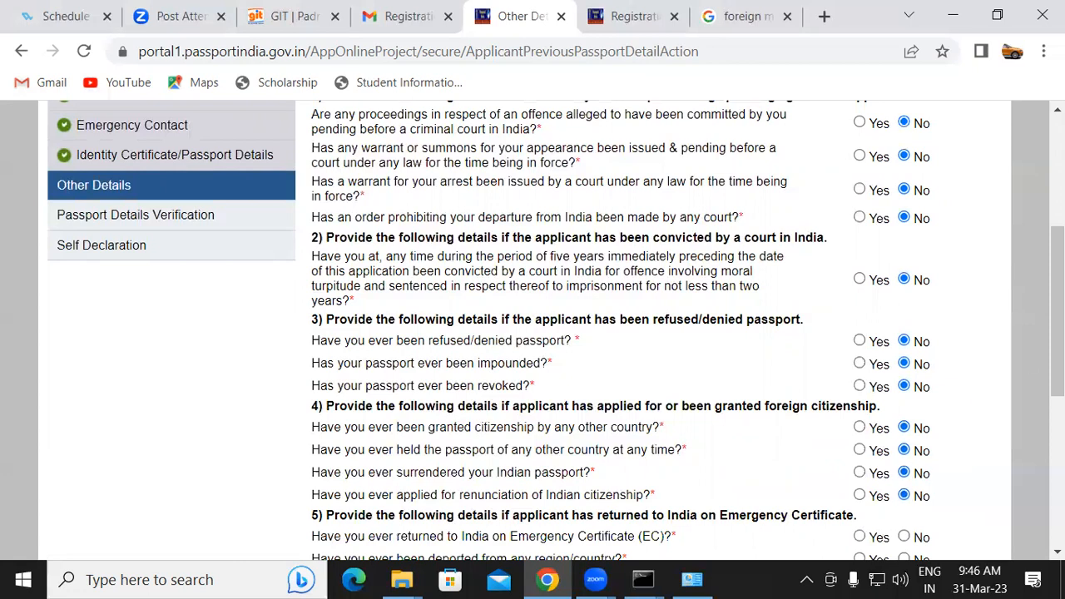
# Answer No to the emergency certificate, deportation and repatriation questions, then continue to the next section
pyautogui.scroll(-3, 957, 308)
pyautogui.click(905, 310)
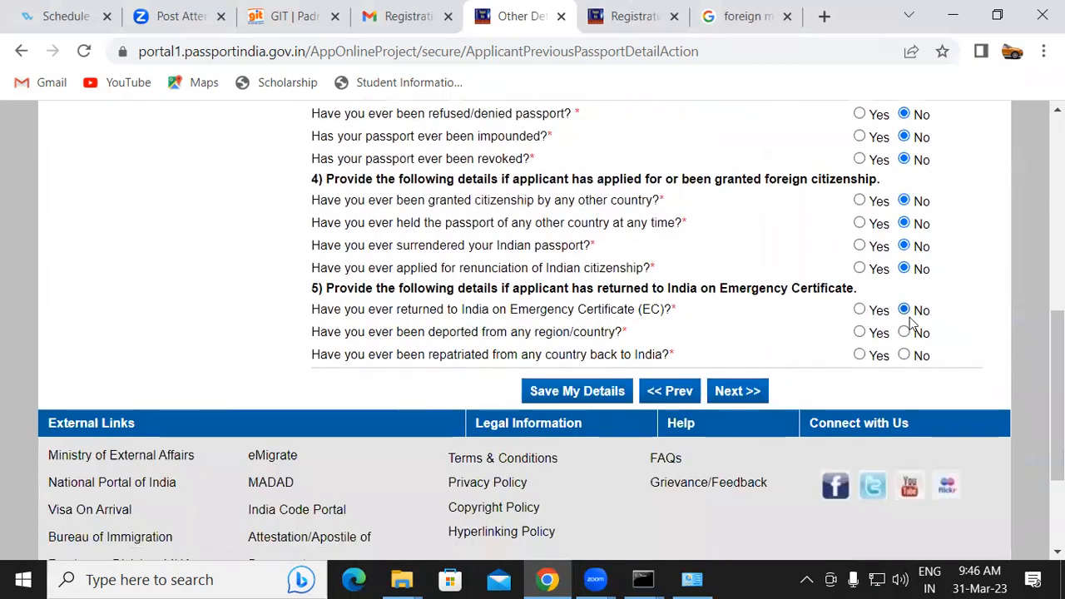
pyautogui.click(904, 333)
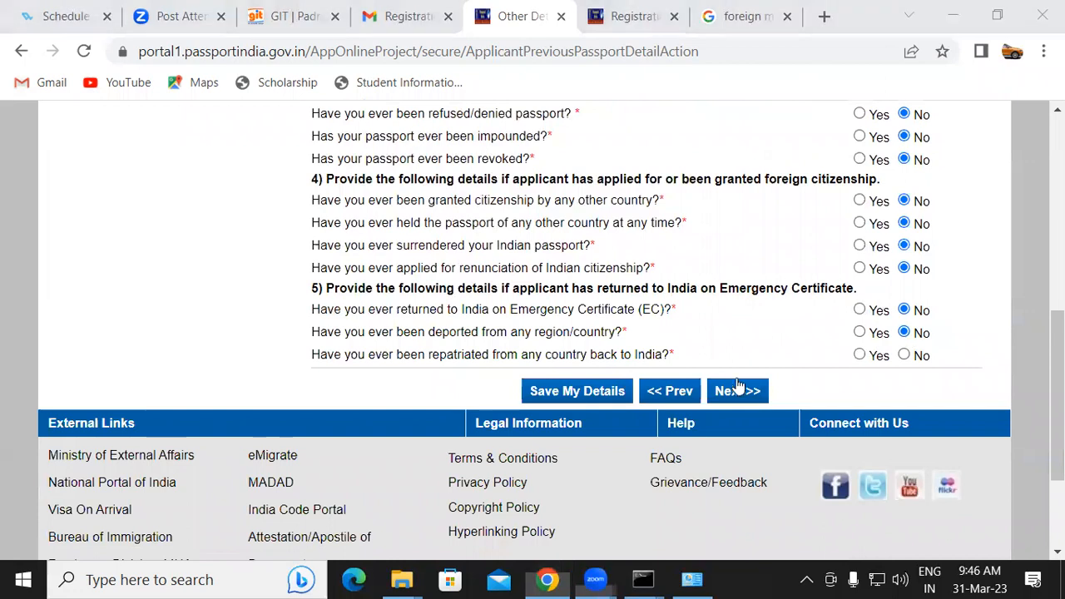
pyautogui.click(904, 356)
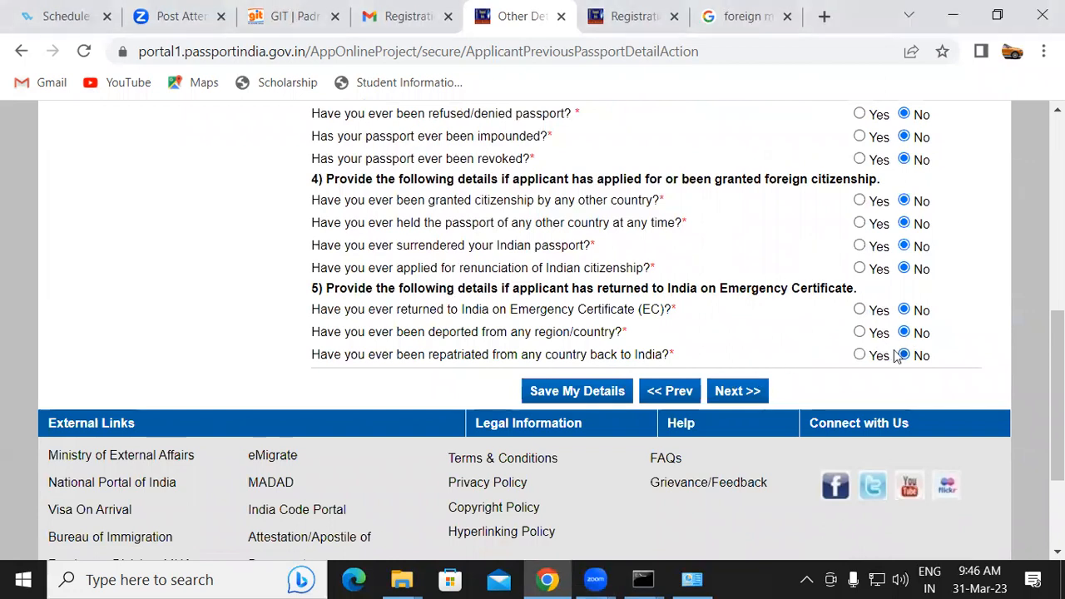
pyautogui.click(737, 391)
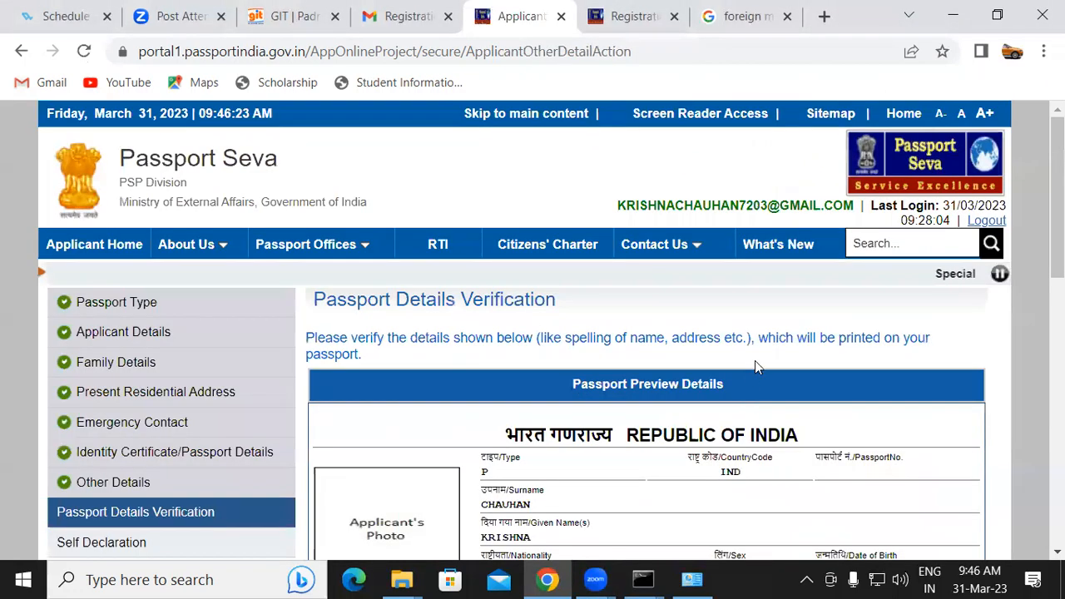
# Review the passport preview details for spelling and address, then continue to the Self Declaration section
pyautogui.scroll(-1, 754, 366)
pyautogui.scroll(-2, 551, 330)
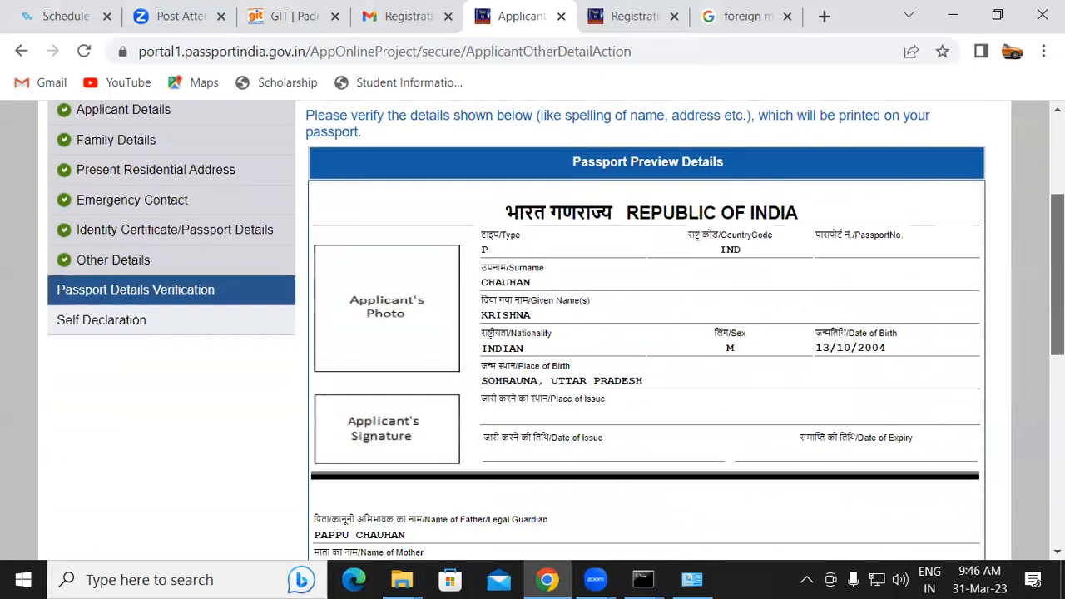
pyautogui.scroll(-1, 556, 327)
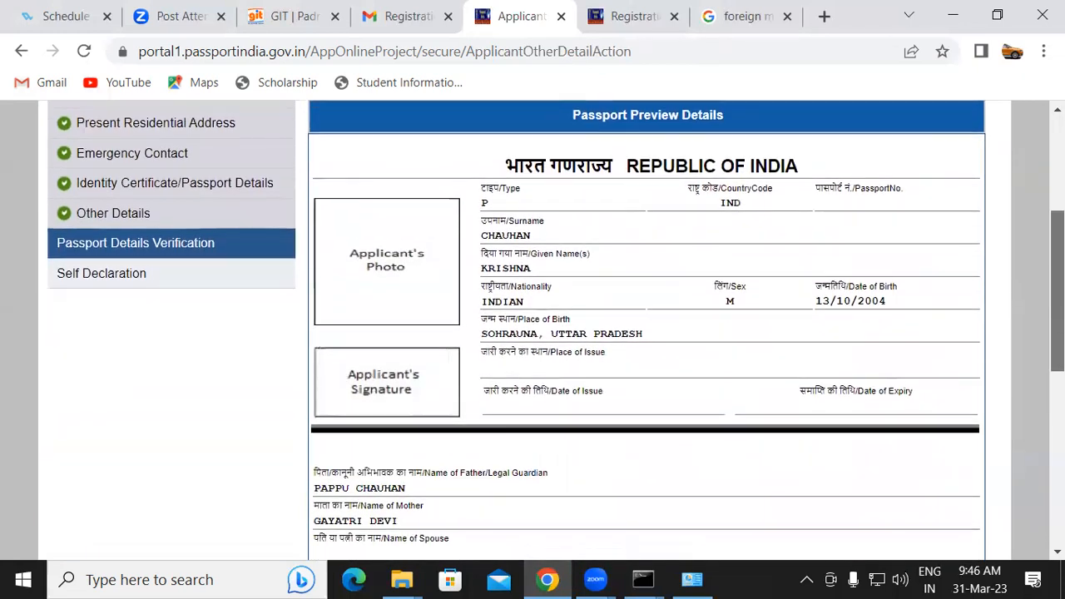
pyautogui.scroll(-3, 442, 123)
pyautogui.scroll(2, 442, 123)
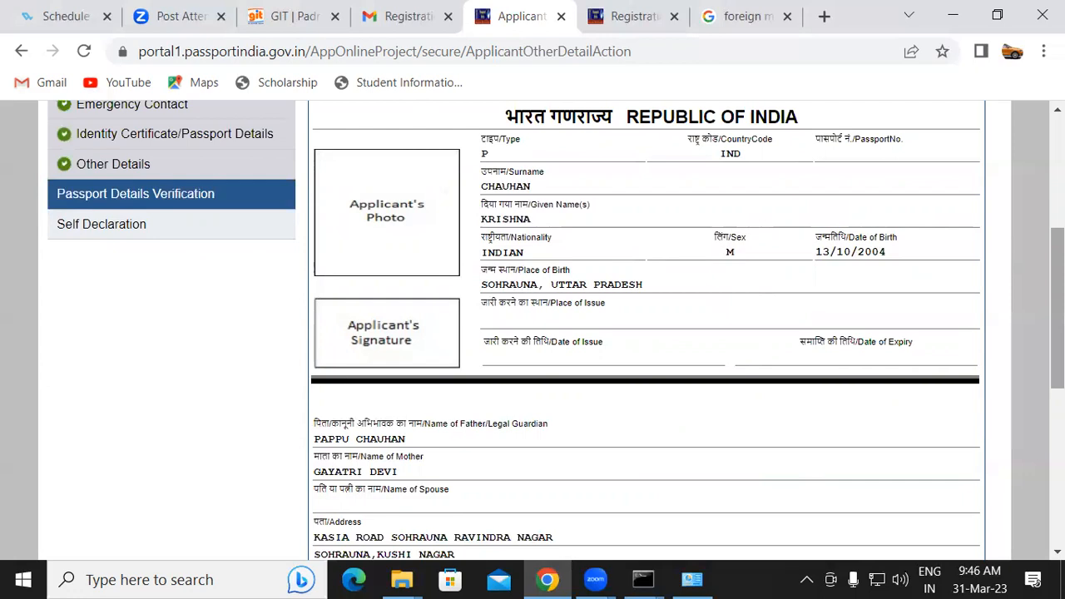
pyautogui.scroll(-3, 555, 332)
pyautogui.scroll(5, 533, 330)
pyautogui.scroll(-3, 533, 330)
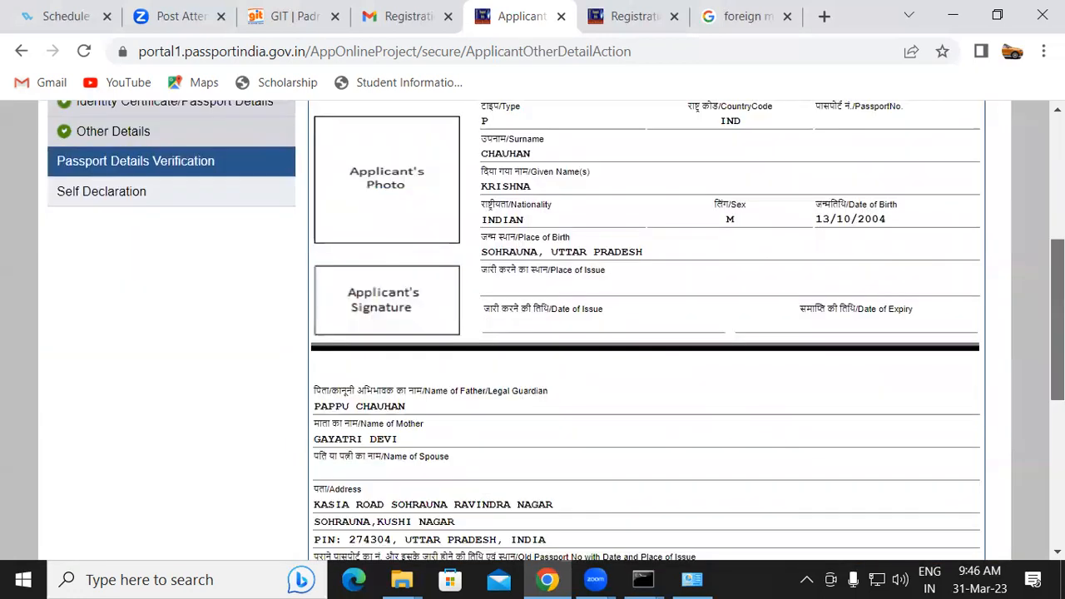
pyautogui.scroll(-3, 732, 374)
pyautogui.click(680, 421)
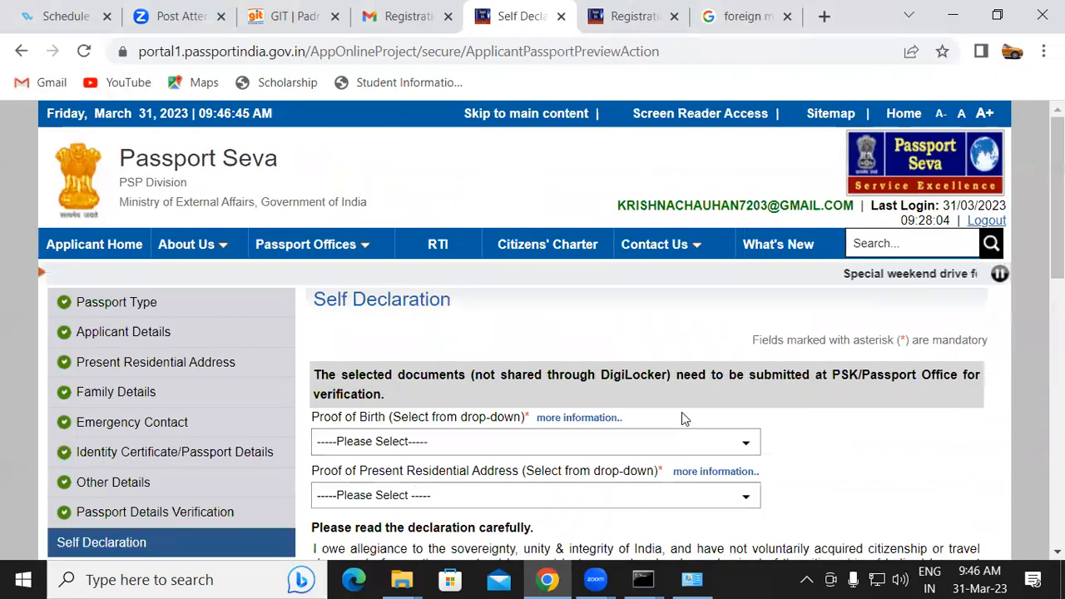
# Choose Aadhaar Card/E-Aadhaar as proof of birth and Aadhaar Card (Address Proof) as proof of residential address
pyautogui.scroll(-2, 711, 260)
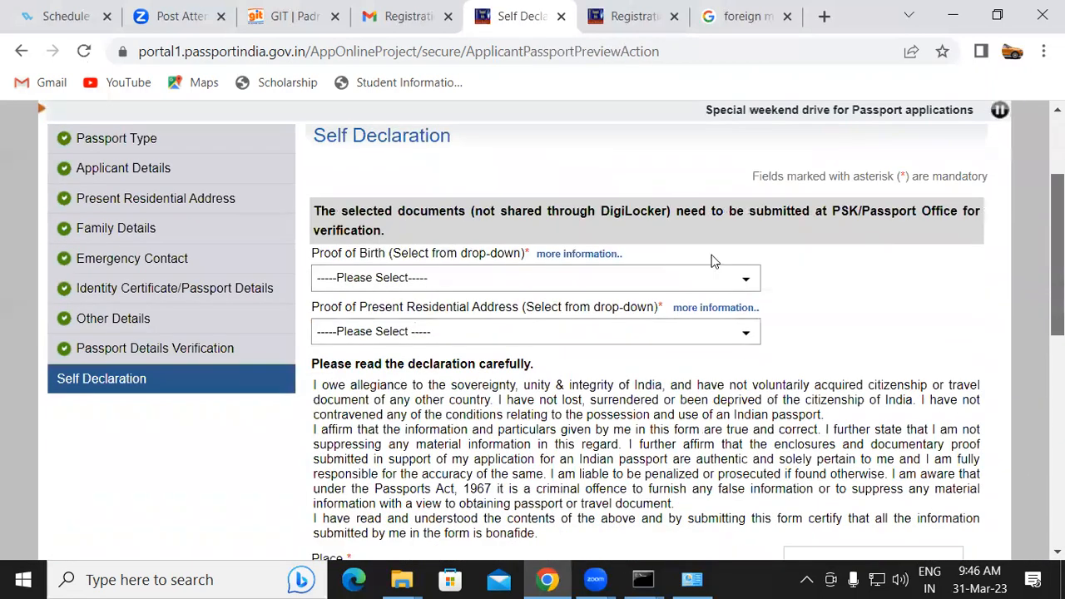
pyautogui.click(436, 285)
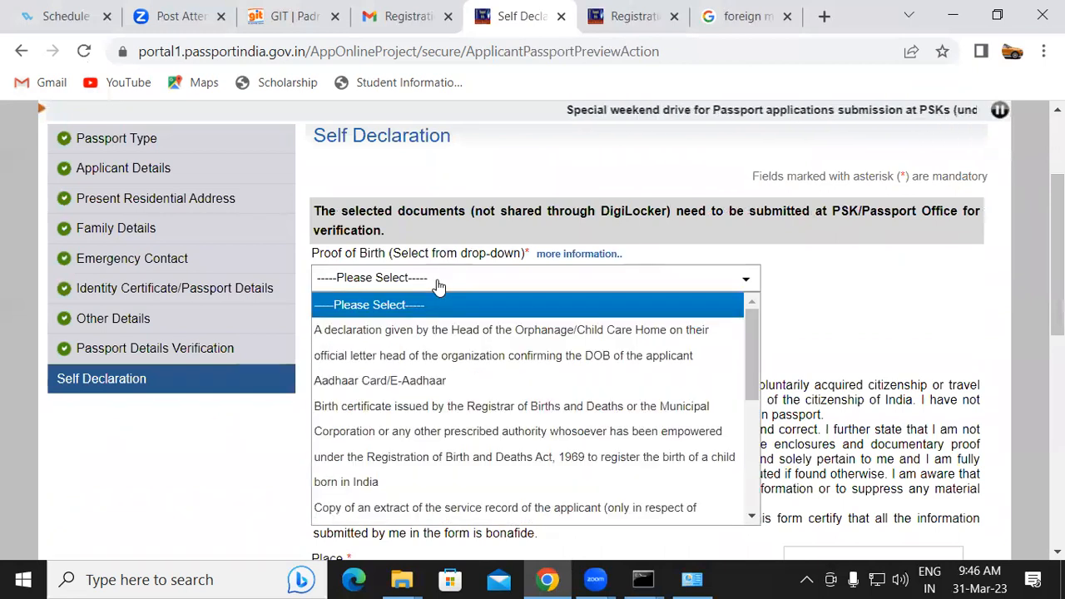
pyautogui.press('Down')
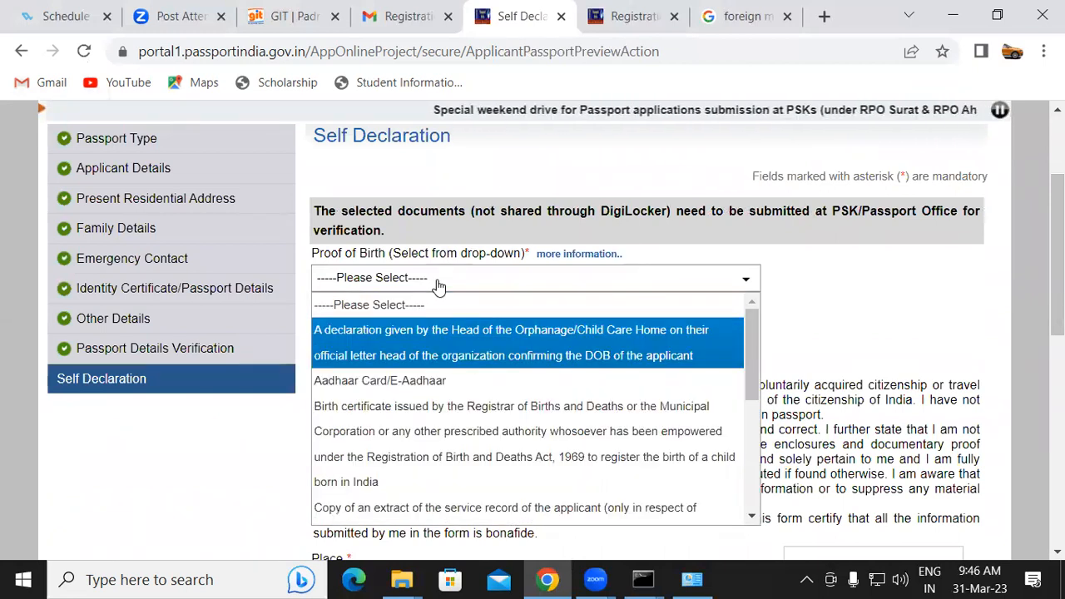
pyautogui.click(361, 385)
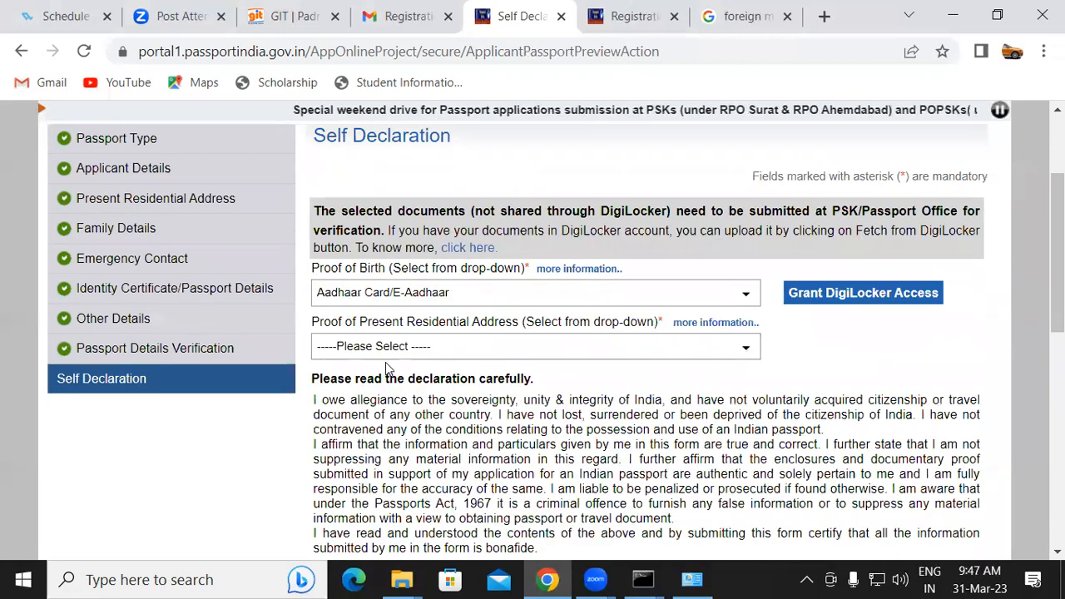
pyautogui.click(383, 350)
pyautogui.click(386, 396)
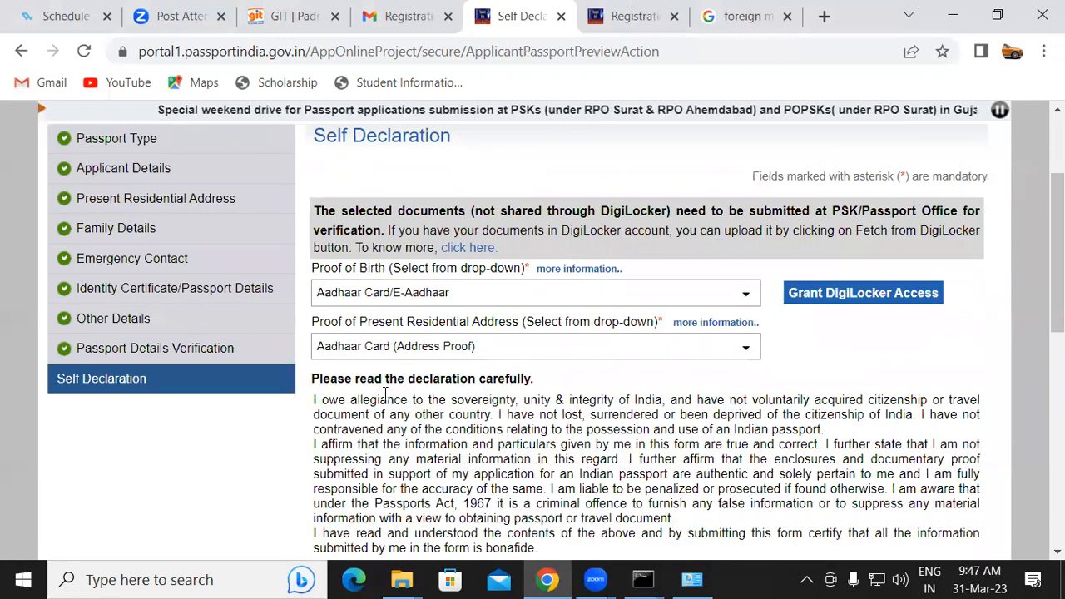
# Accept the declaration, enter PADRAUNA as the place, and submit the application form
pyautogui.scroll(-3, 385, 393)
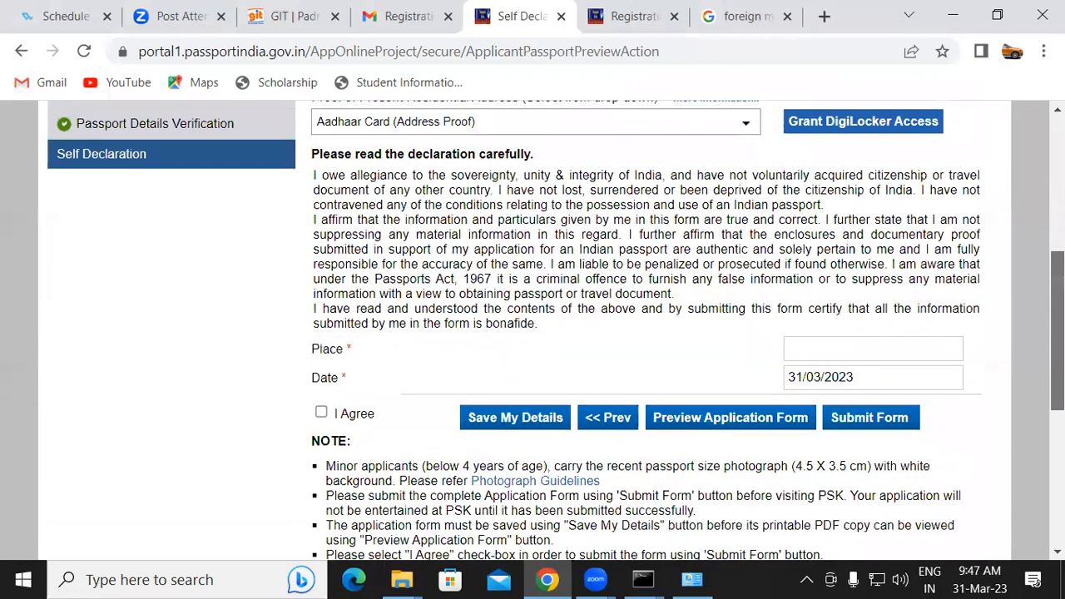
pyautogui.click(321, 415)
pyautogui.click(819, 350)
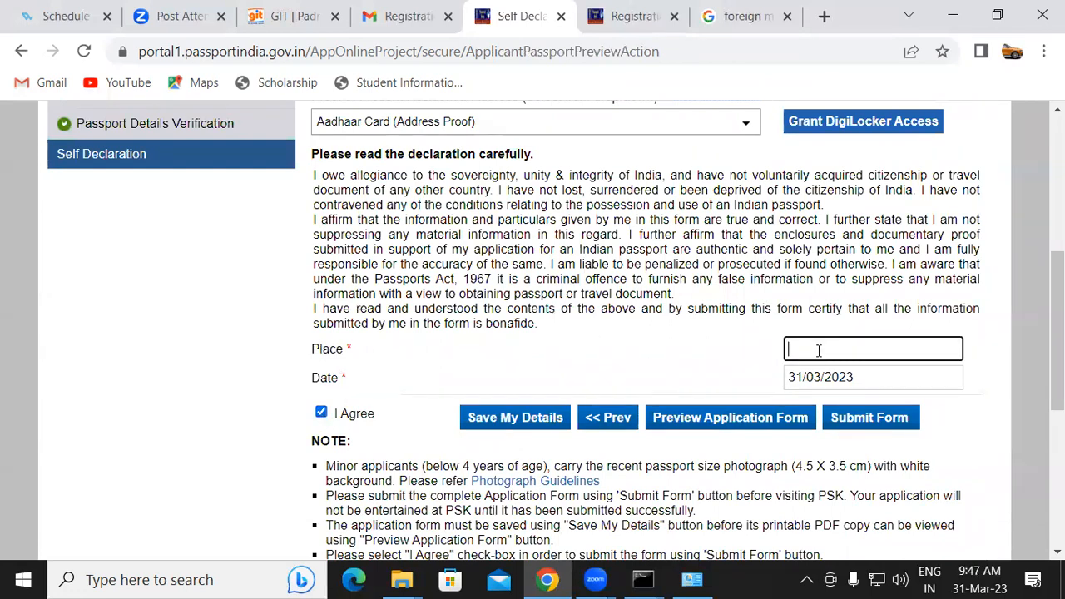
pyautogui.write('PADRAUNA')
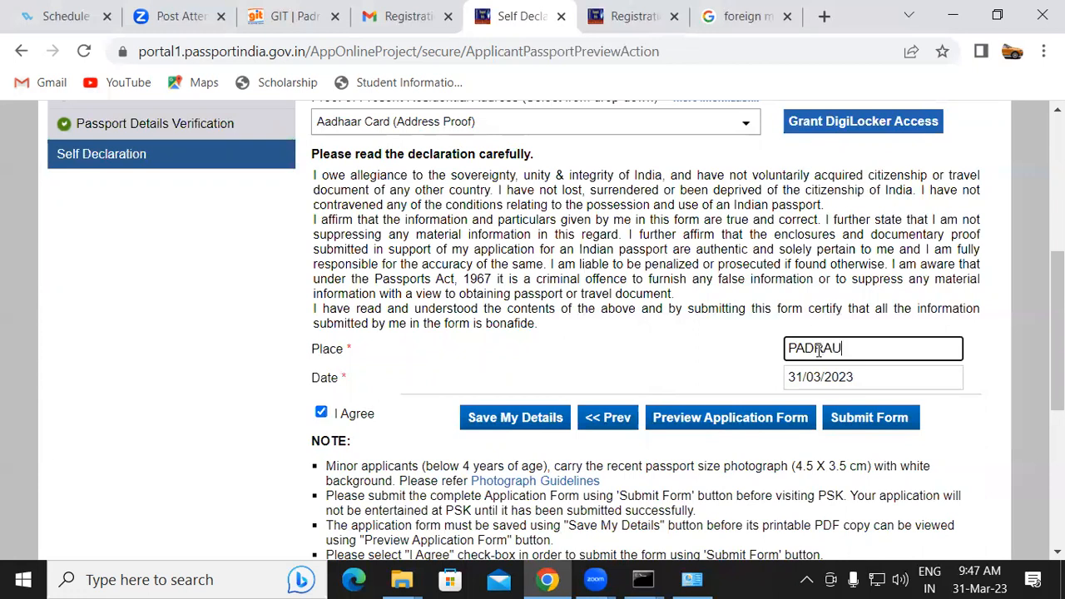
pyautogui.click(880, 426)
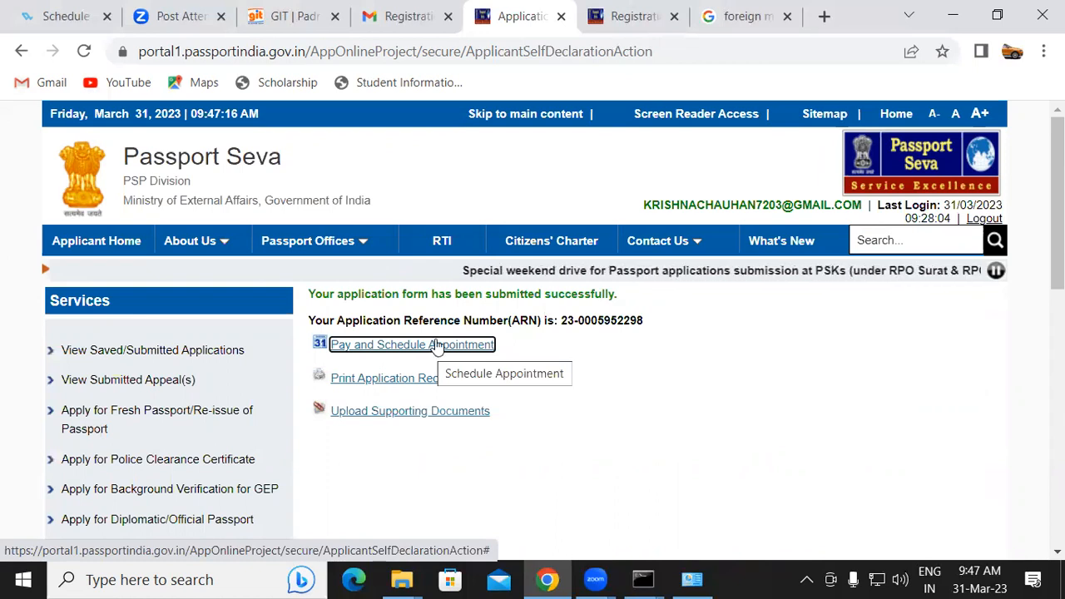
# Open Pay and Schedule Appointment, choose State Bank MOPS online payment, and proceed to scheduling the appointment
pyautogui.click(437, 346)
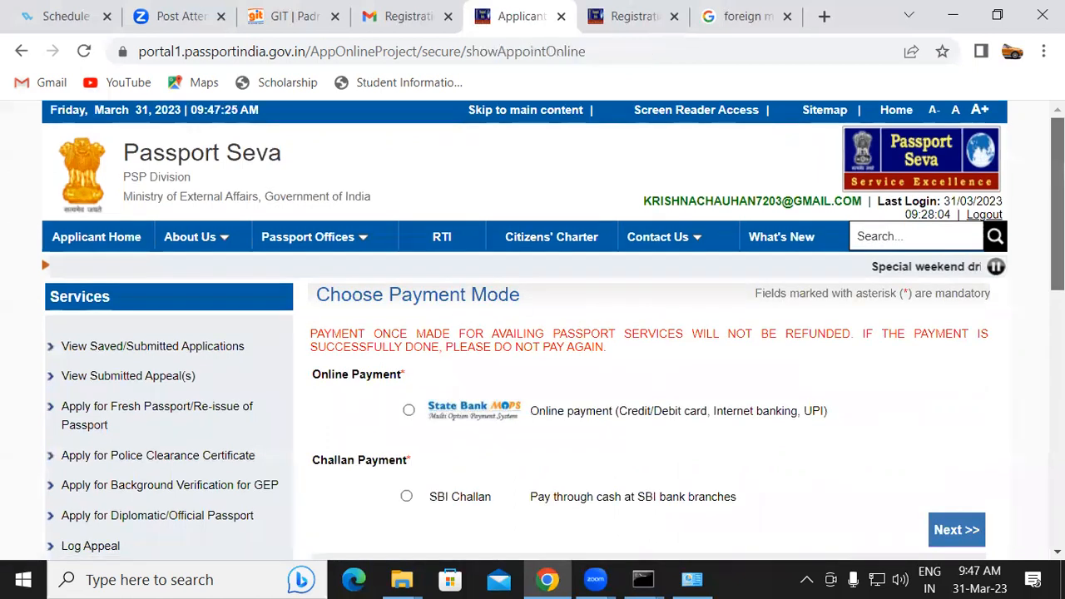
pyautogui.scroll(-3, 518, 305)
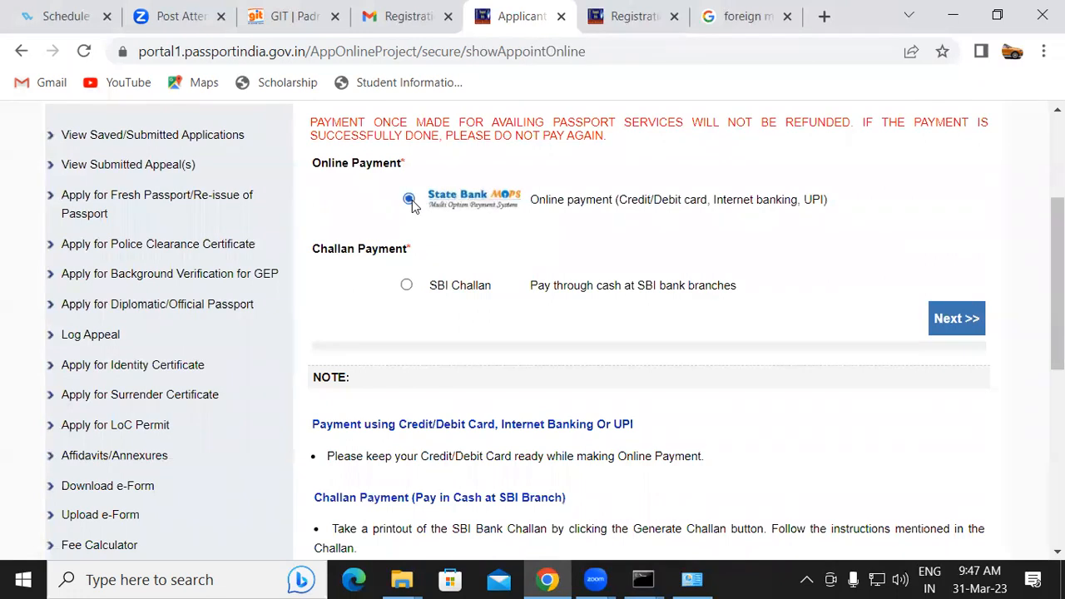
pyautogui.click(953, 319)
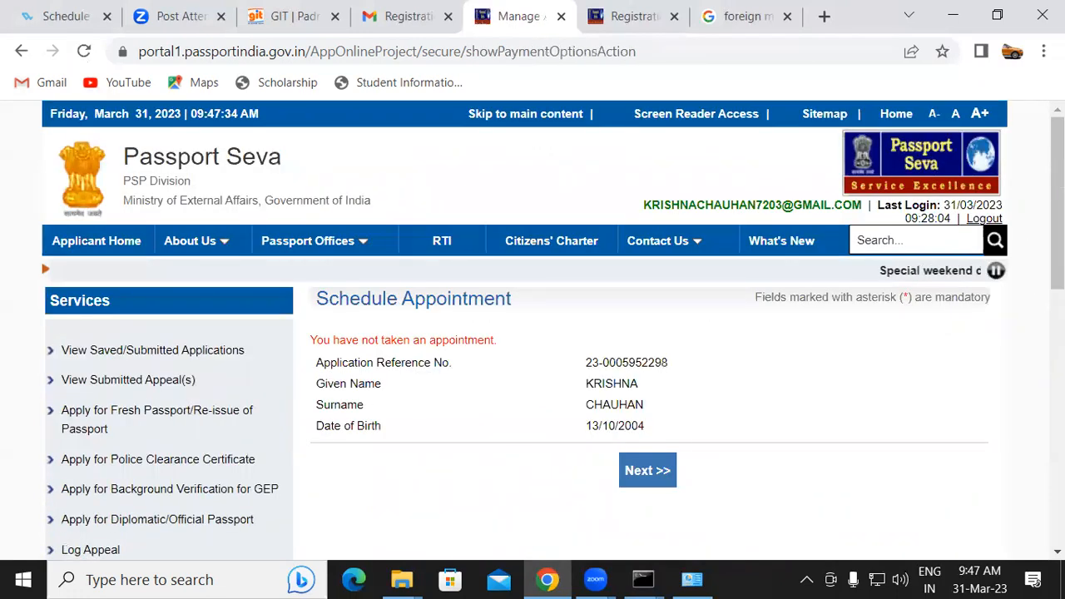
pyautogui.scroll(-2, 584, 238)
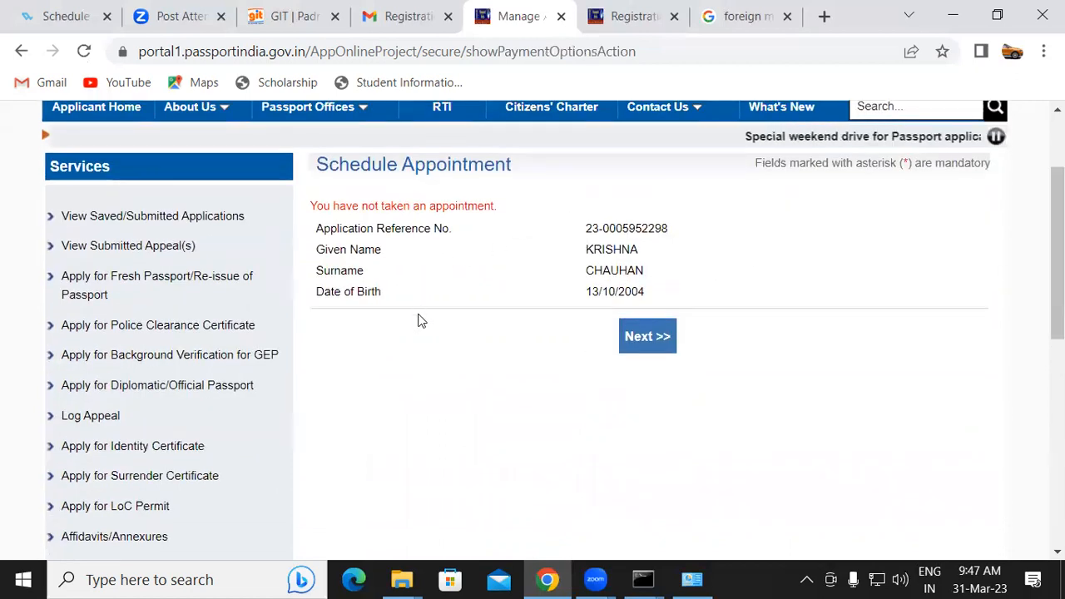
pyautogui.click(649, 340)
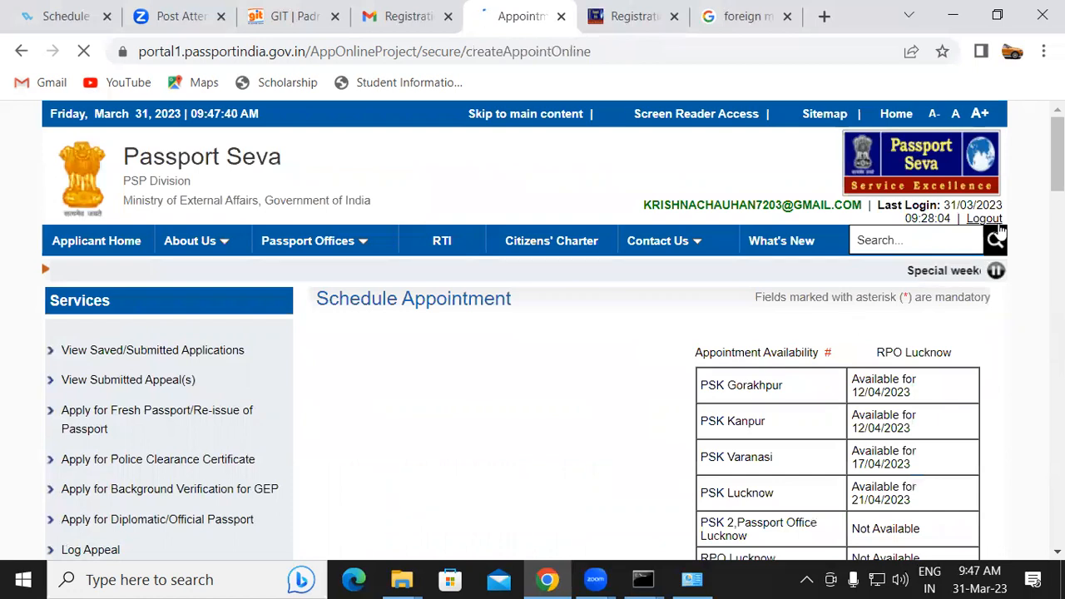
# Check appointment availability by centre and choose PSK Gorakhpur as the appointment location
pyautogui.scroll(-6, 582, 333)
pyautogui.scroll(3, 582, 333)
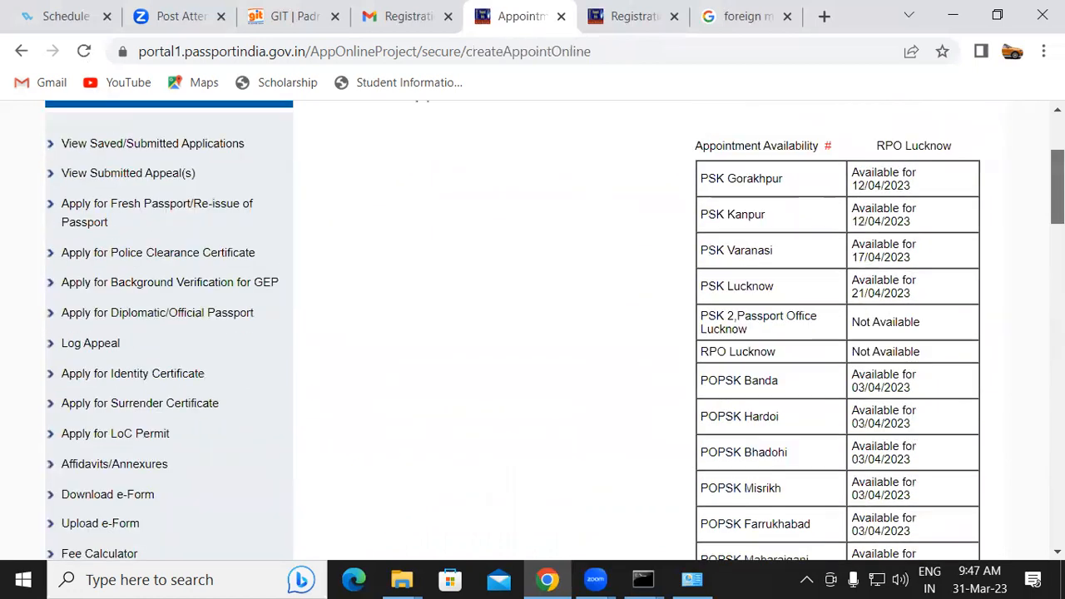
pyautogui.scroll(2, 782, 294)
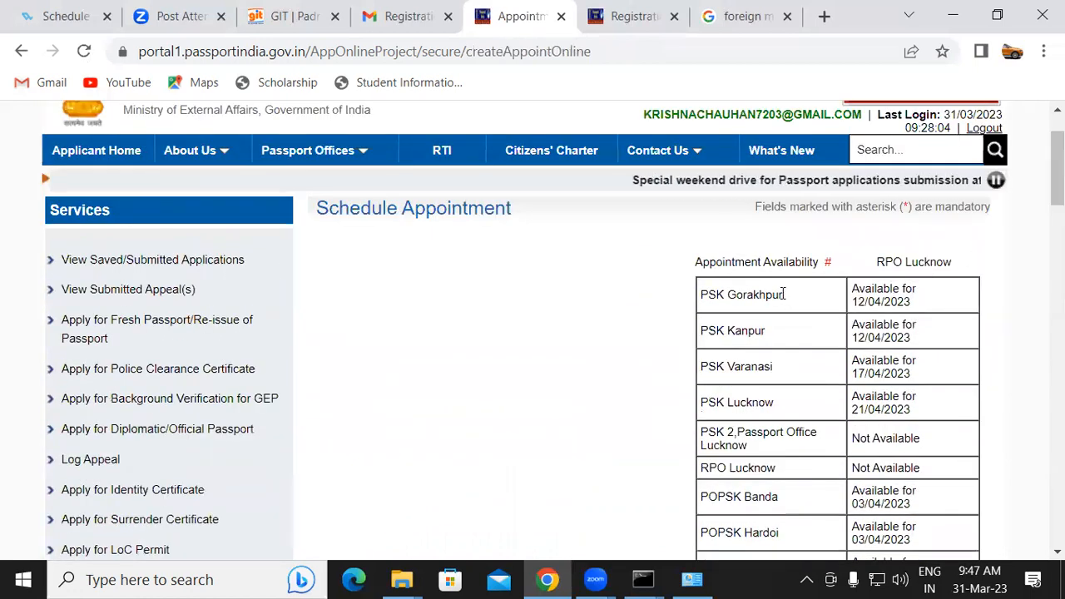
pyautogui.scroll(-7, 782, 294)
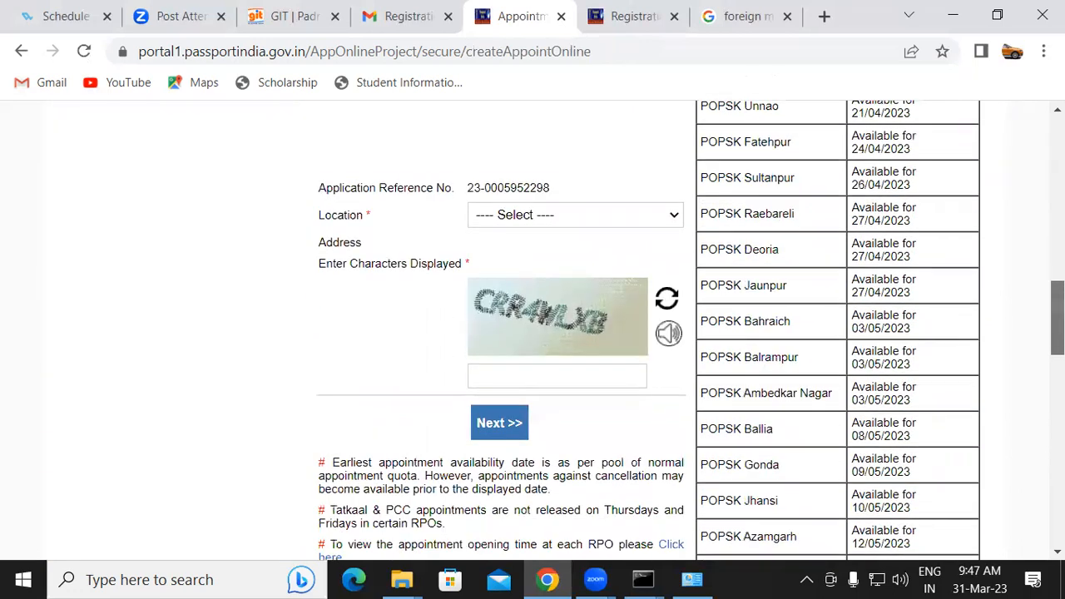
pyautogui.click(576, 215)
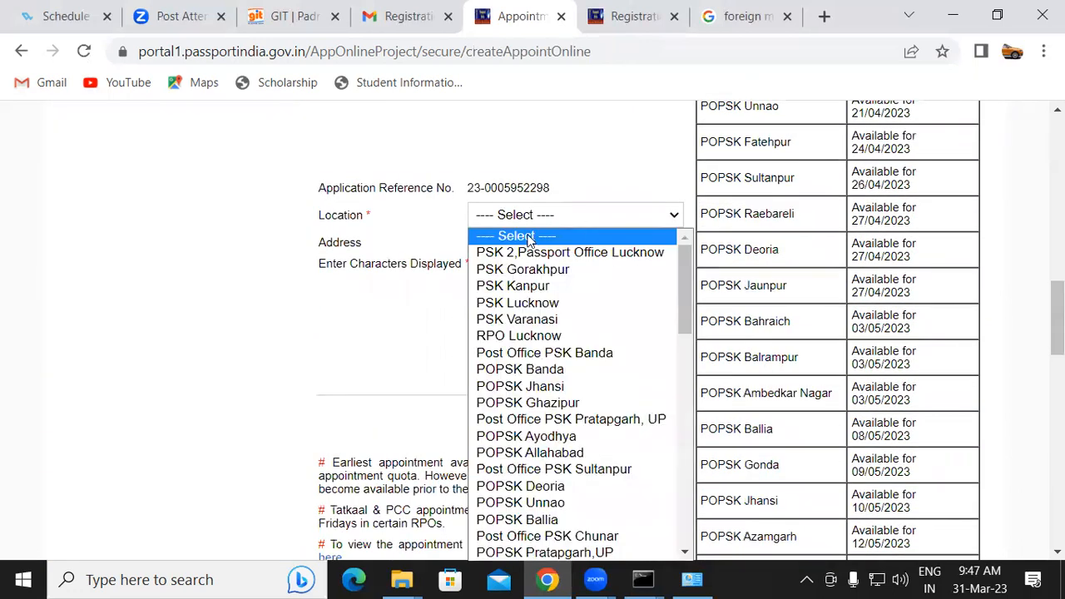
pyautogui.click(516, 271)
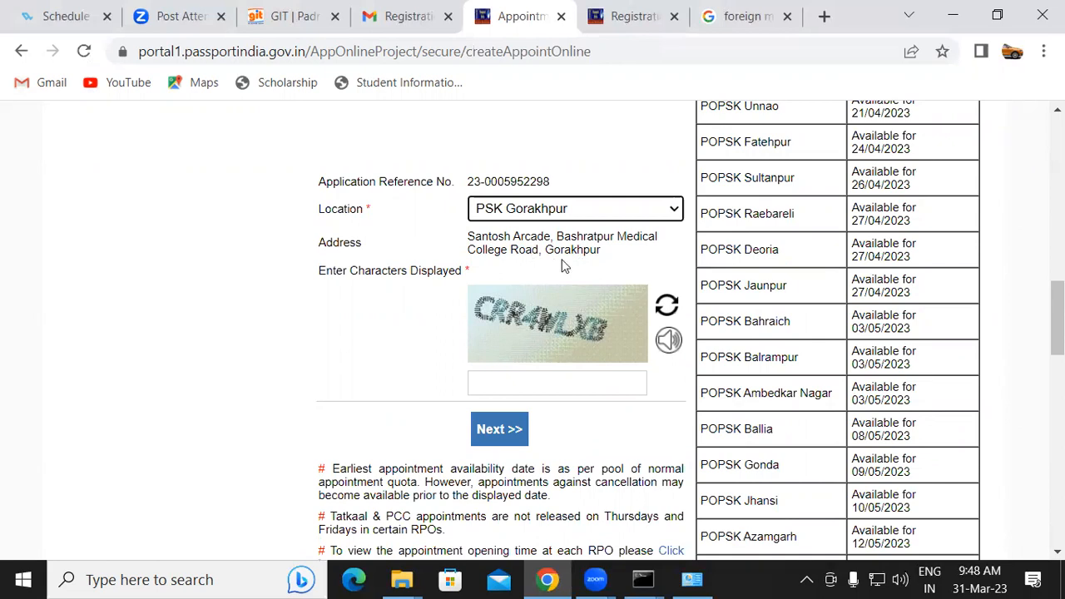
# Enter the displayed captcha characters and proceed to the payment page
pyautogui.click(537, 382)
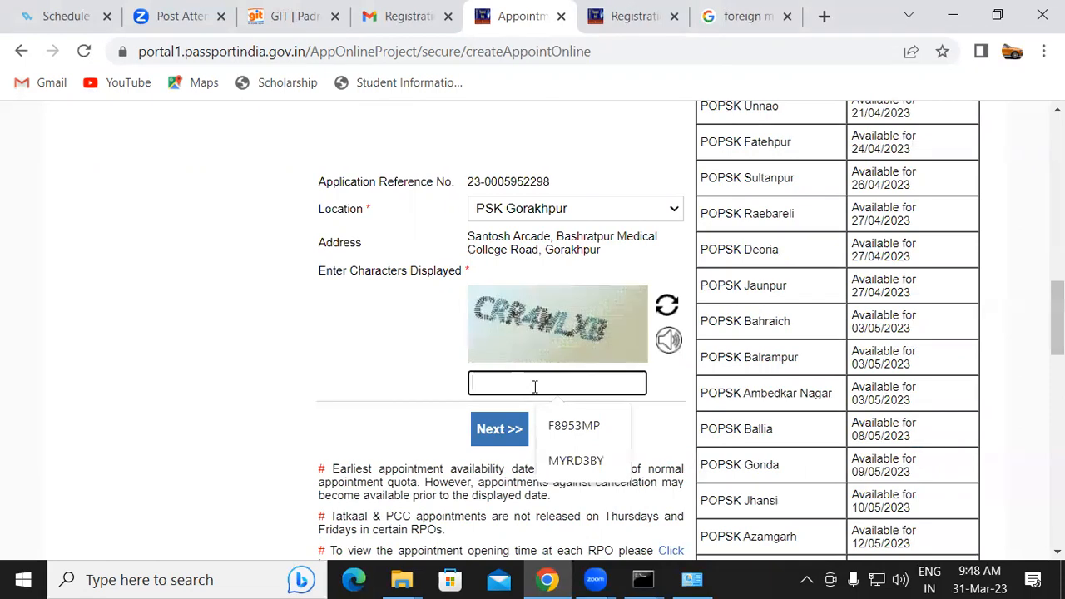
pyautogui.write('CRR')
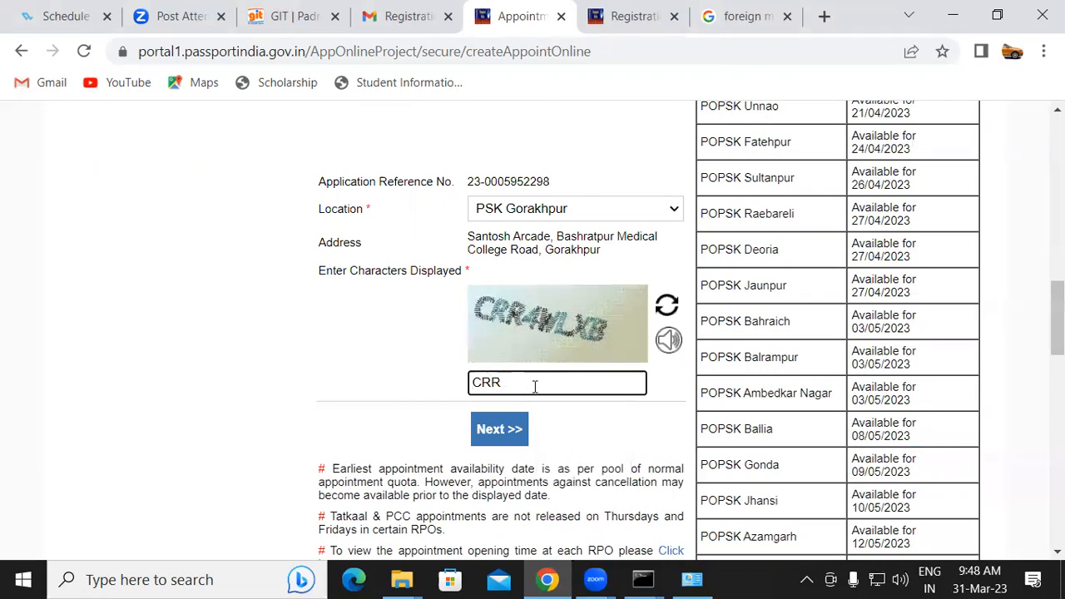
pyautogui.write('4WLXB')
pyautogui.click(497, 429)
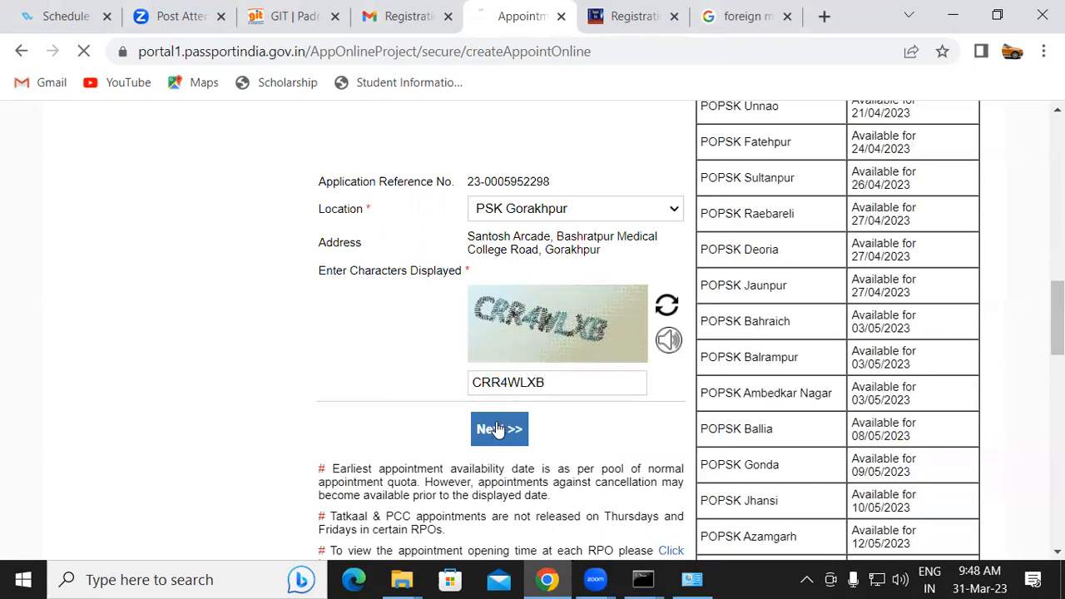
# Pick 12/04/2023 as the appointment date from the calendar
pyautogui.scroll(-3, 655, 304)
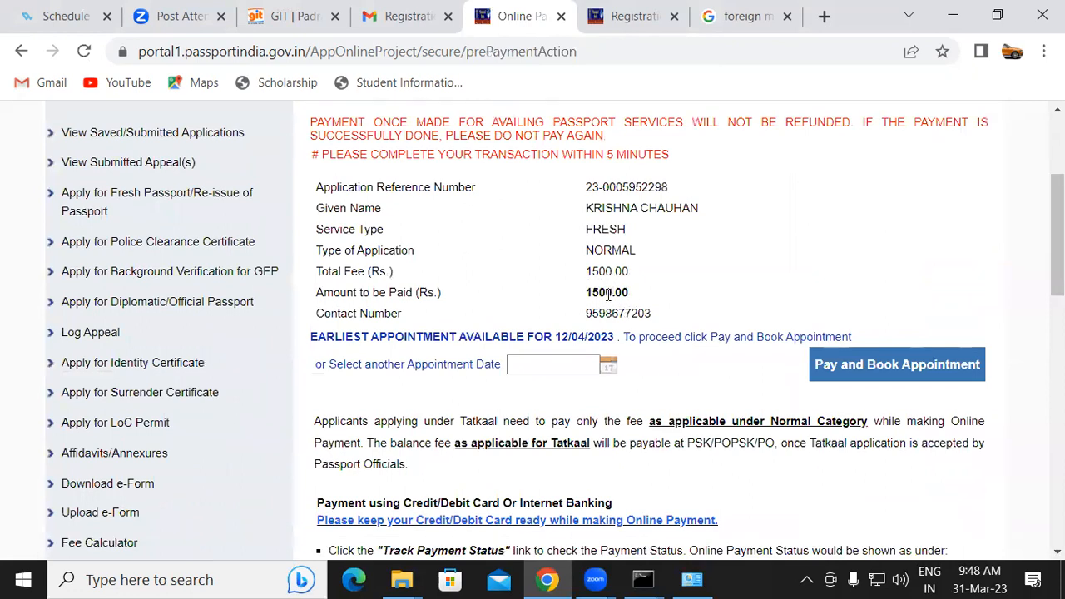
pyautogui.click(609, 366)
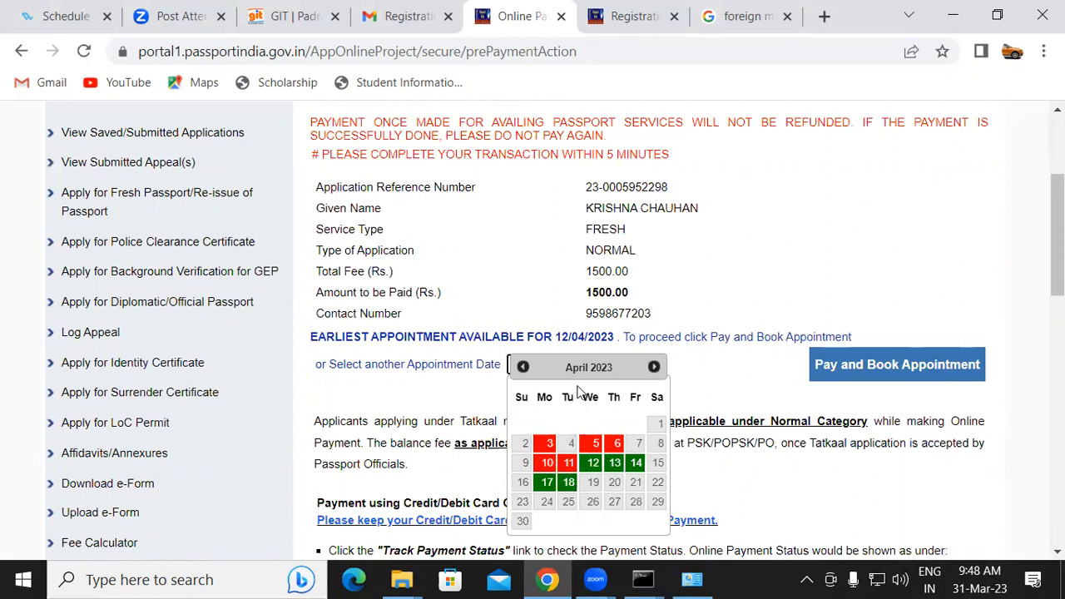
pyautogui.click(593, 463)
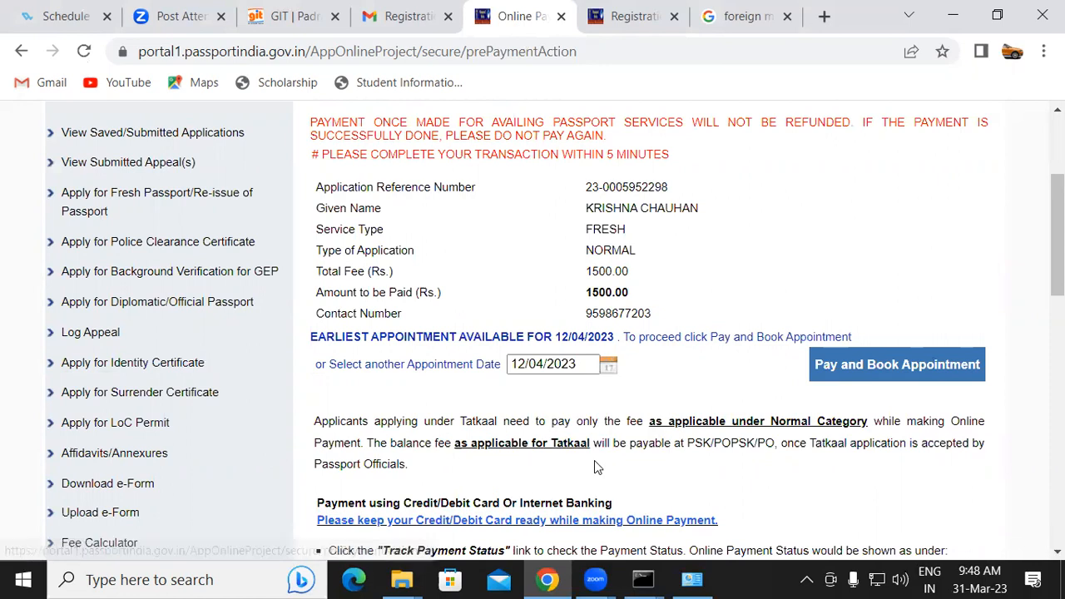
# Start Pay and Book Appointment and acknowledge the payment caution notice
pyautogui.scroll(-2, 1026, 287)
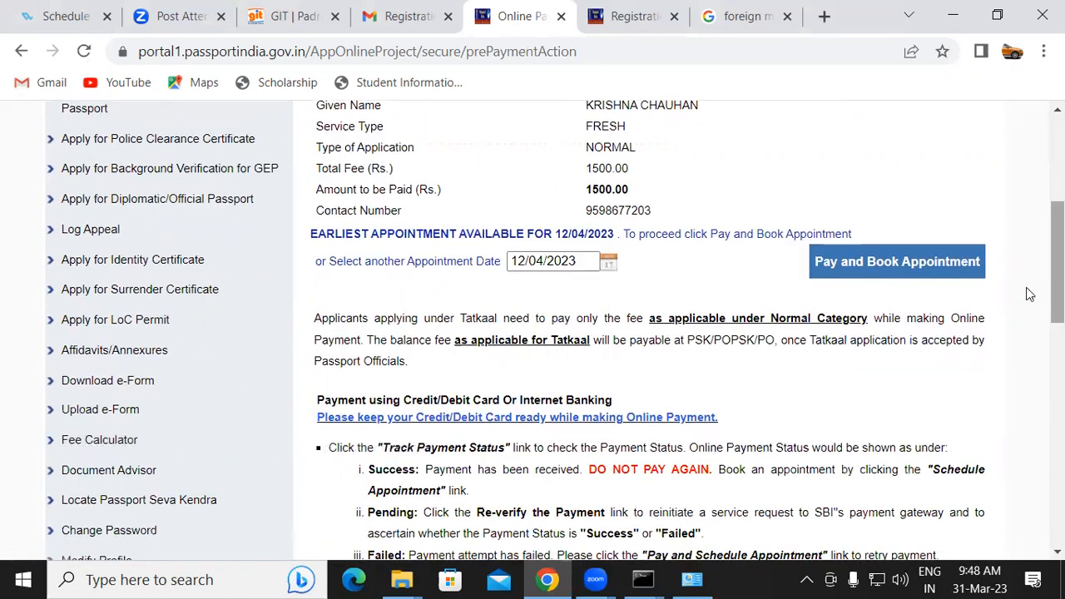
pyautogui.click(938, 254)
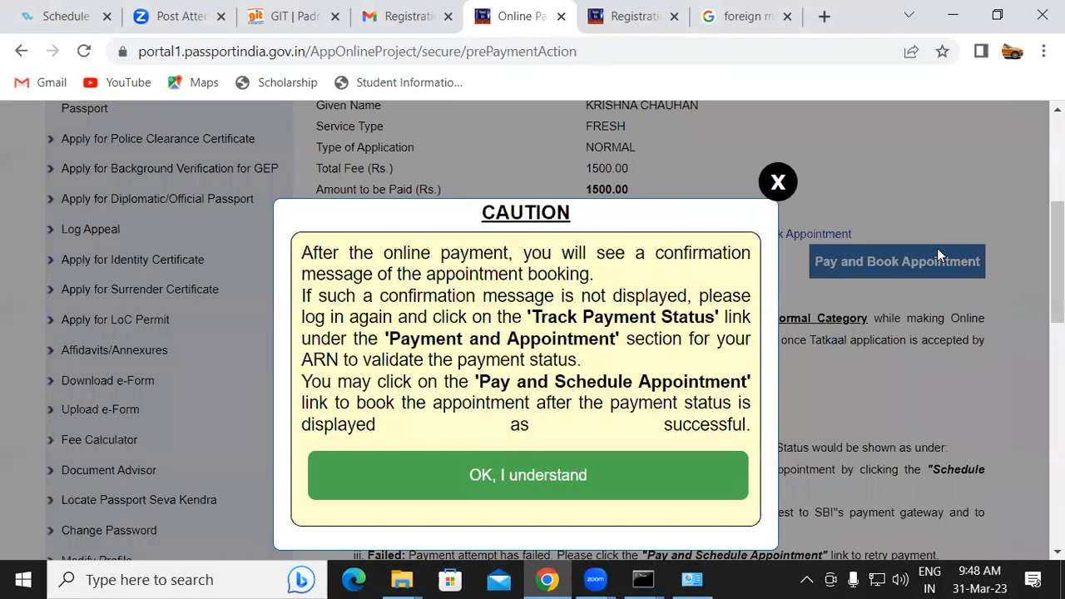
pyautogui.click(551, 482)
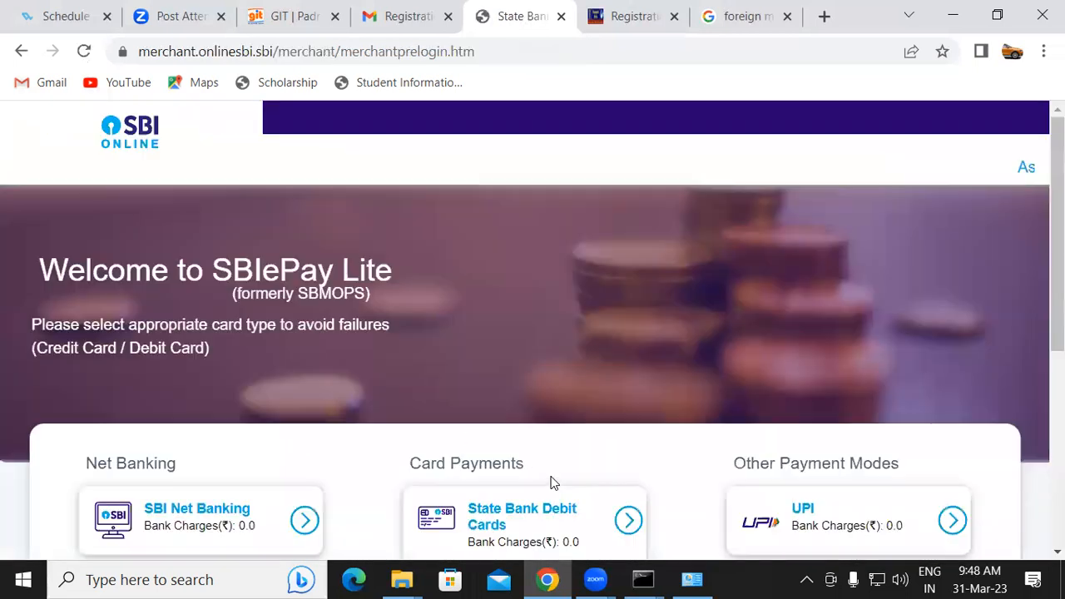
# Choose UPI as the payment mode, select the QR code option, and confirm the payment
pyautogui.scroll(-3, 820, 340)
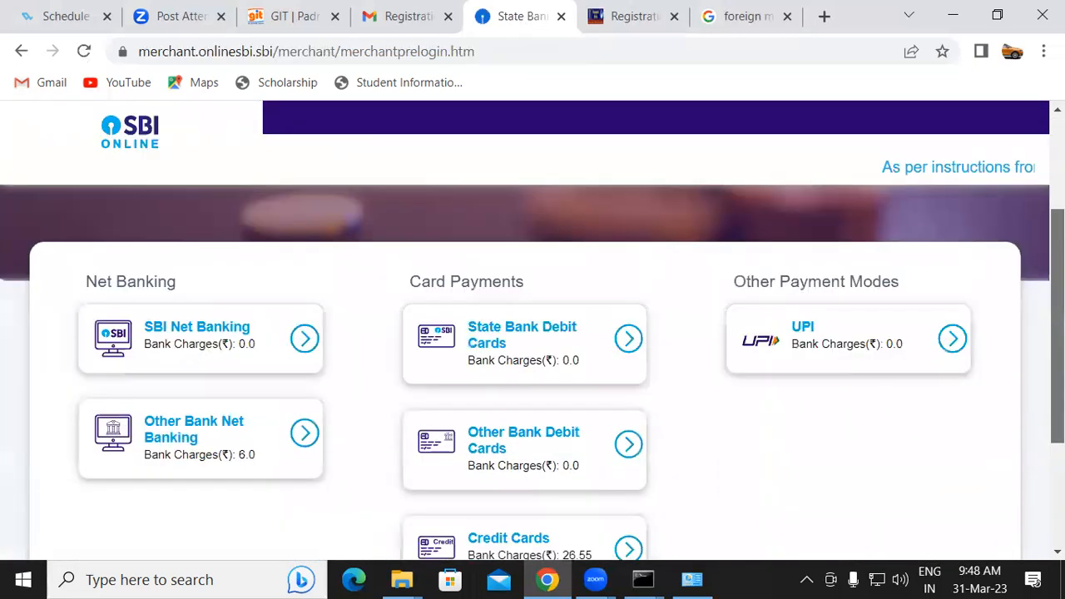
pyautogui.click(847, 315)
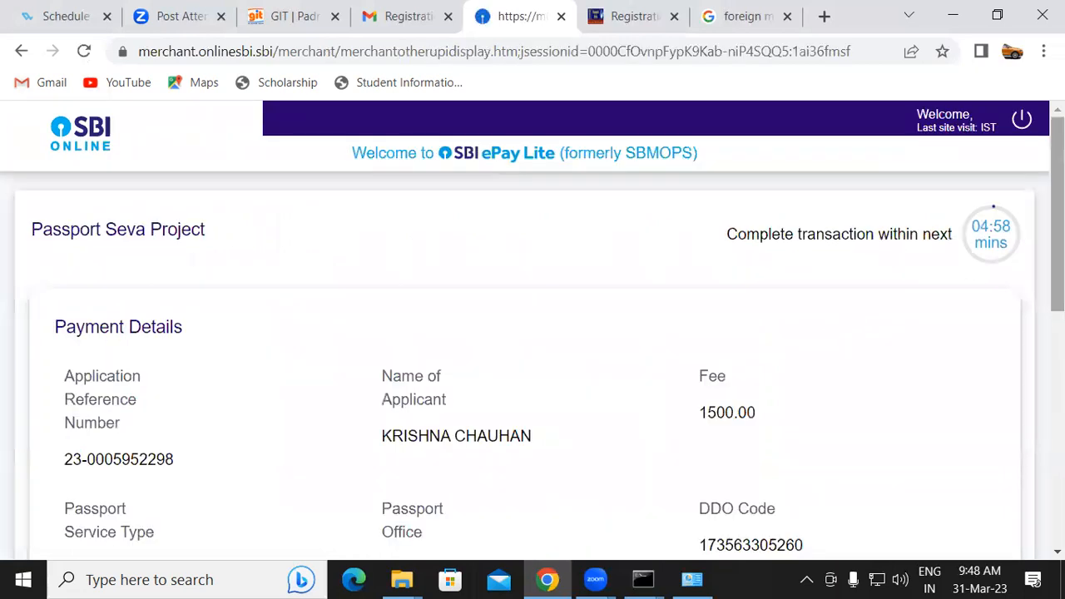
pyautogui.scroll(-5, 532, 363)
pyautogui.scroll(-1, 455, 435)
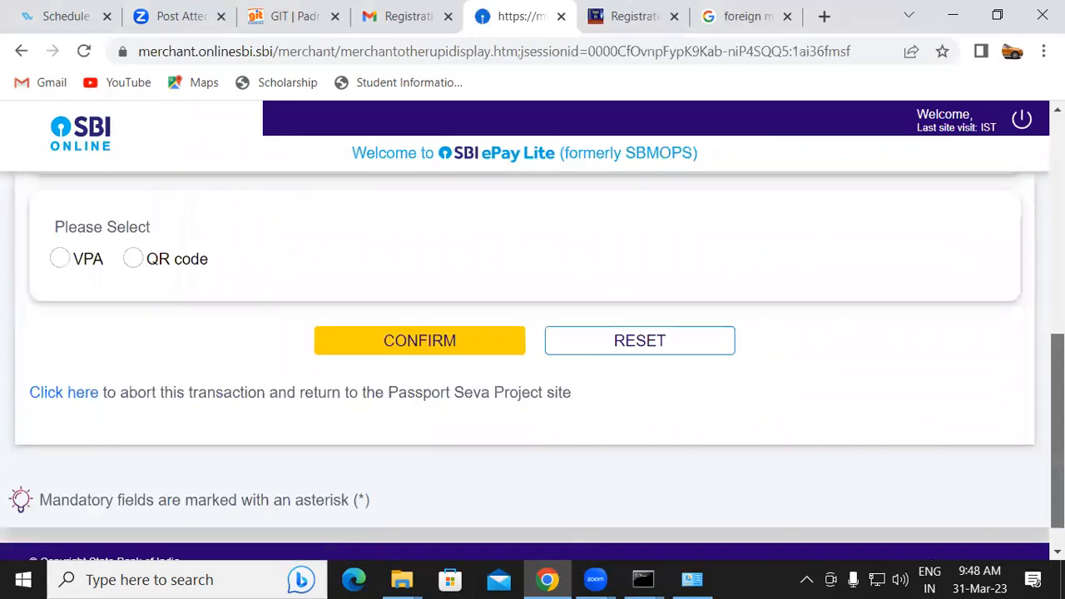
pyautogui.scroll(2, 454, 435)
pyautogui.click(133, 435)
pyautogui.click(333, 516)
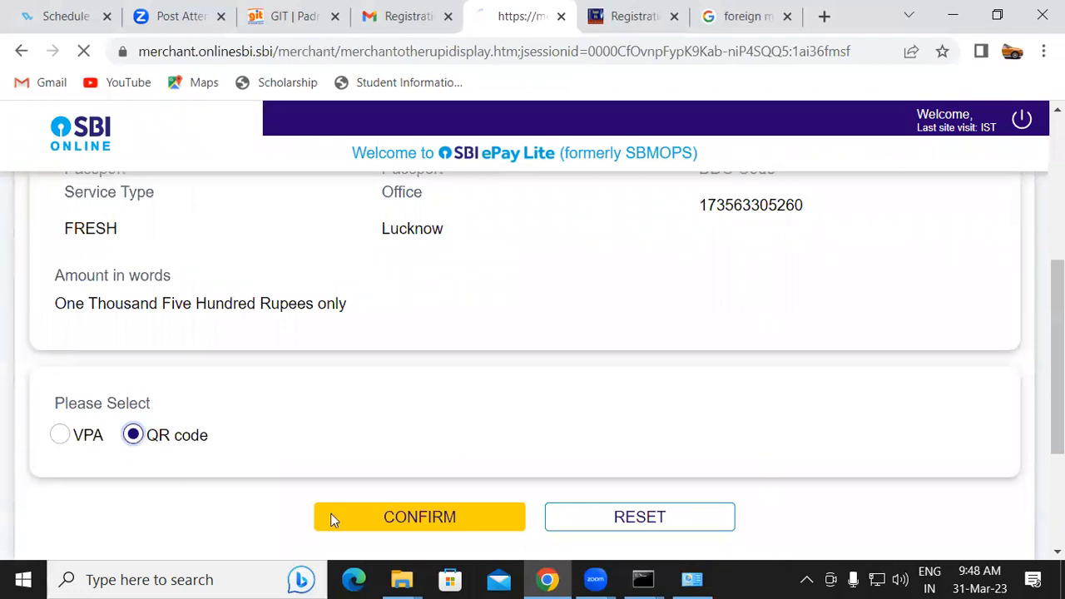
# Review the remittance information form with the payment QR code
pyautogui.scroll(-1, 532, 363)
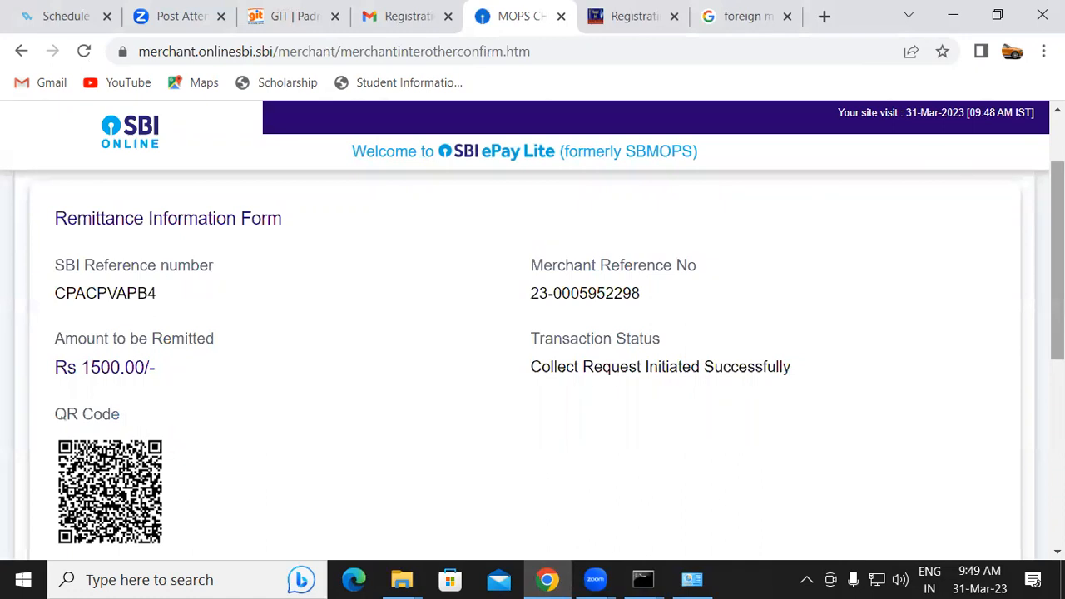
pyautogui.scroll(2, 938, 312)
pyautogui.scroll(-6, 938, 313)
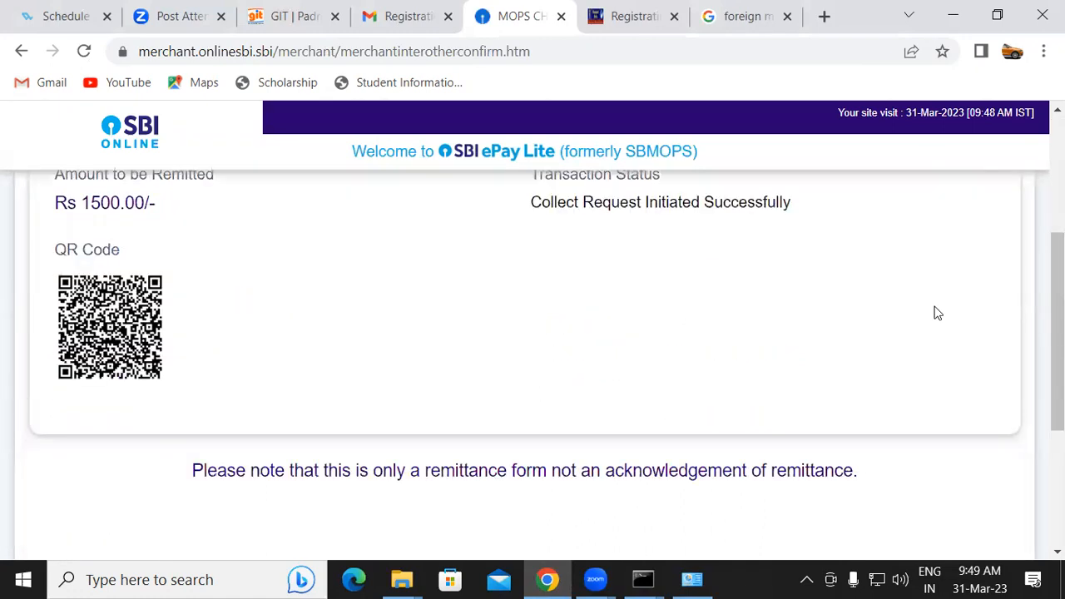
pyautogui.scroll(6, 938, 310)
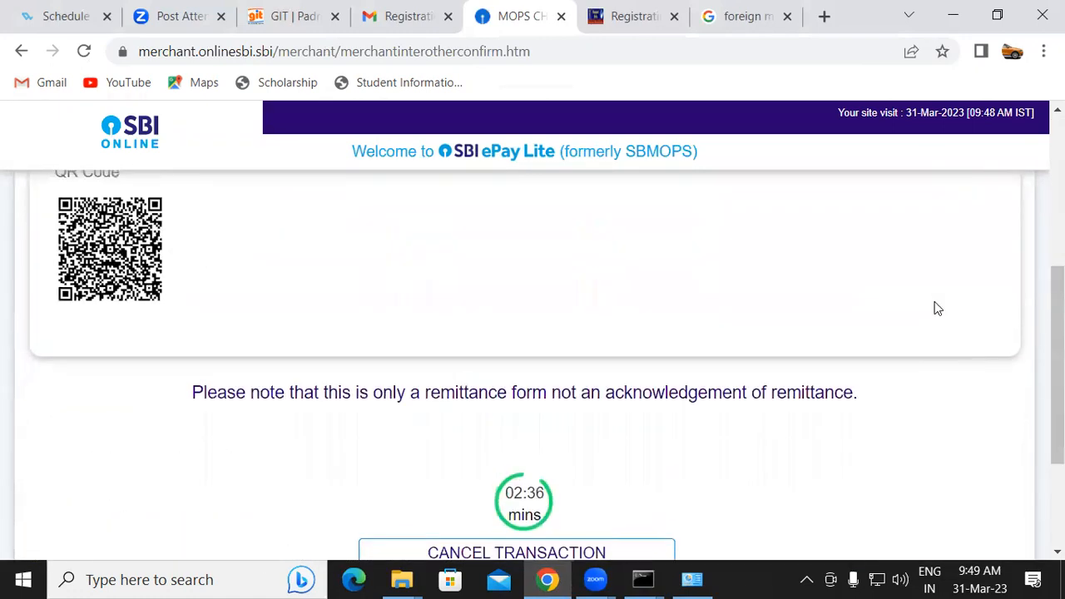